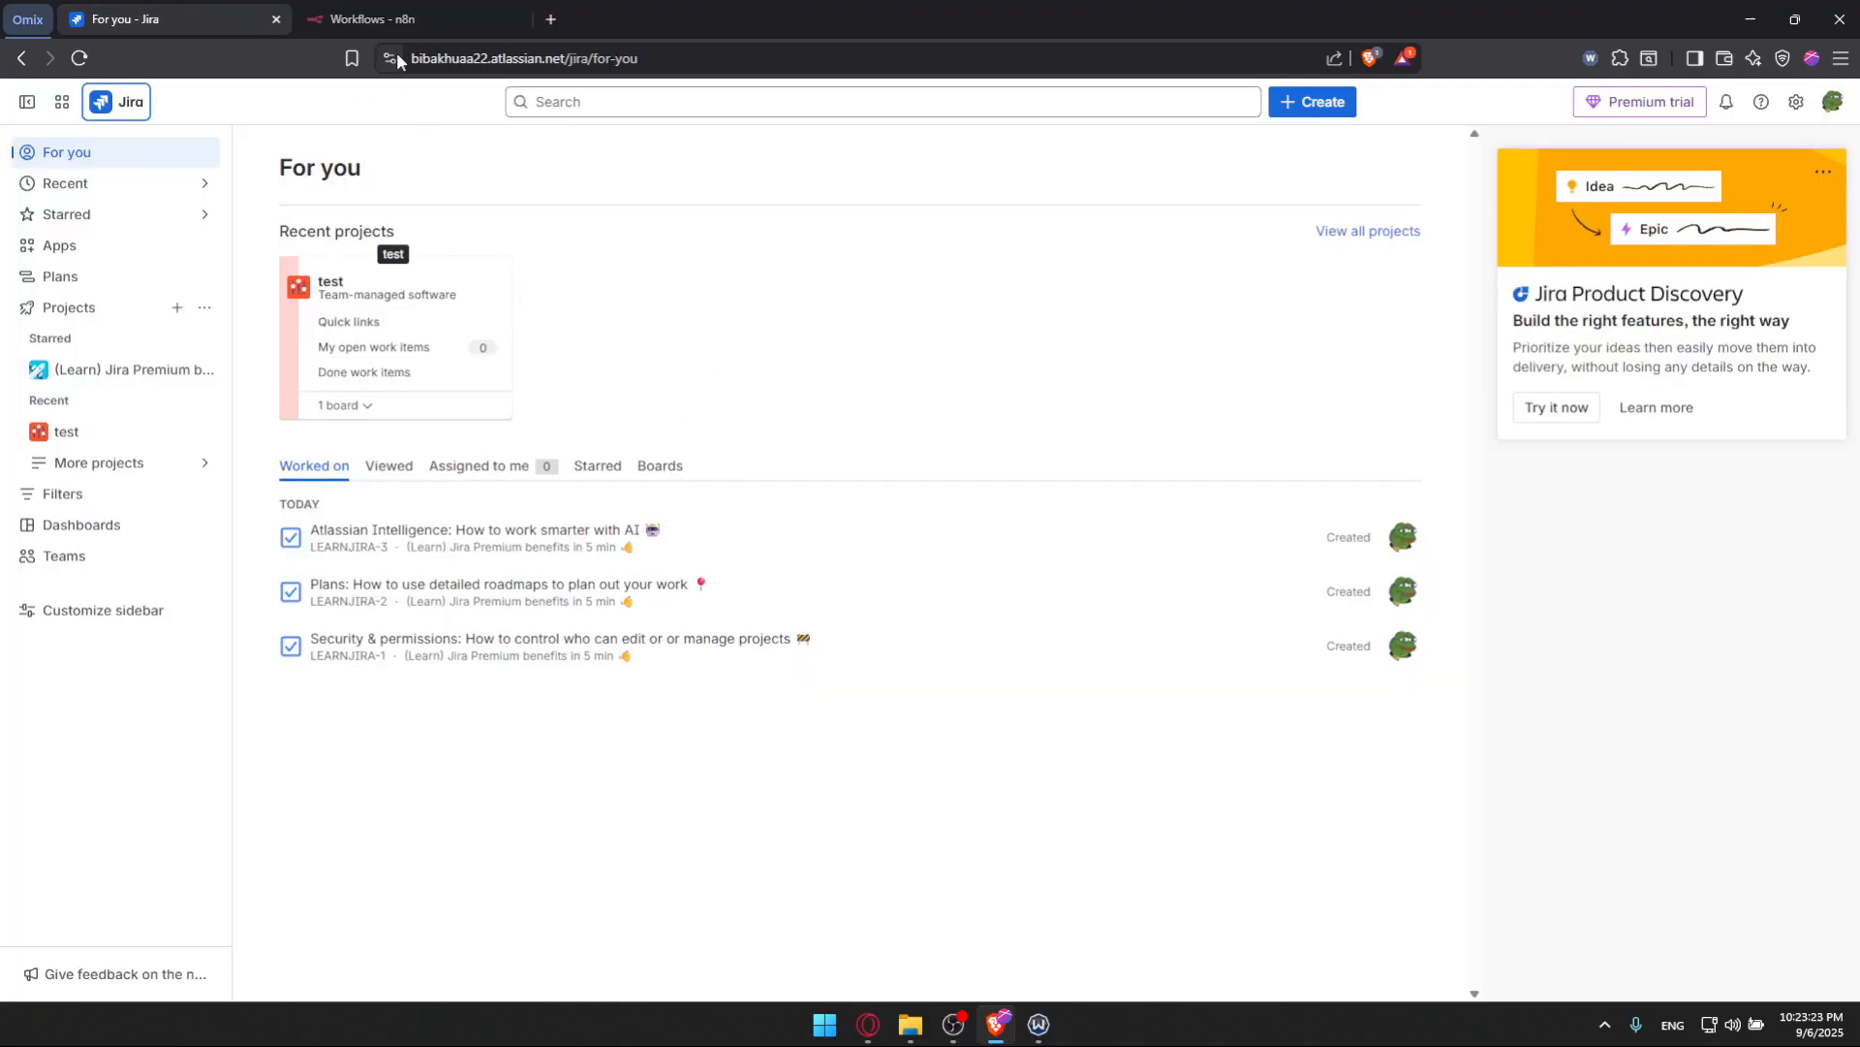
- Switch between the Jira and n8n tabs, ending on the n8n workflows overview listing My workflow
{"action": "left_click", "coordinate": [388, 19]}
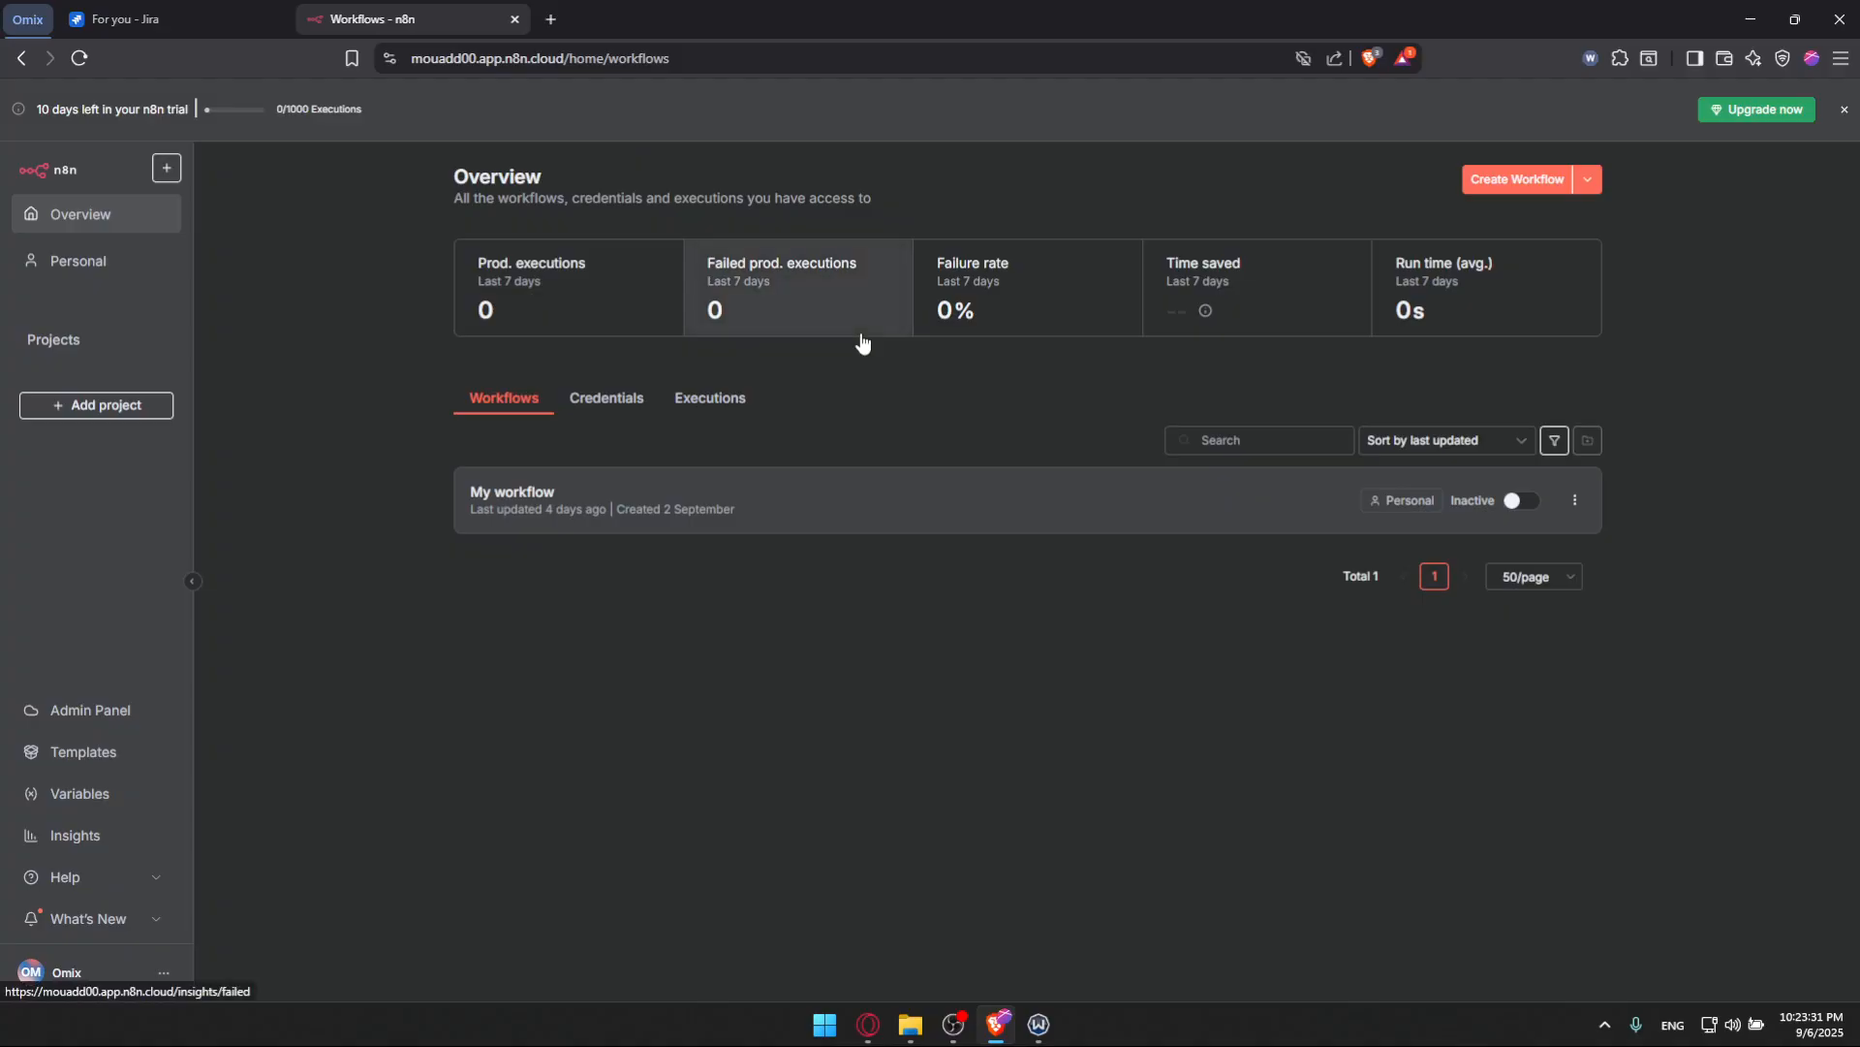
{"action": "left_click", "coordinate": [165, 19]}
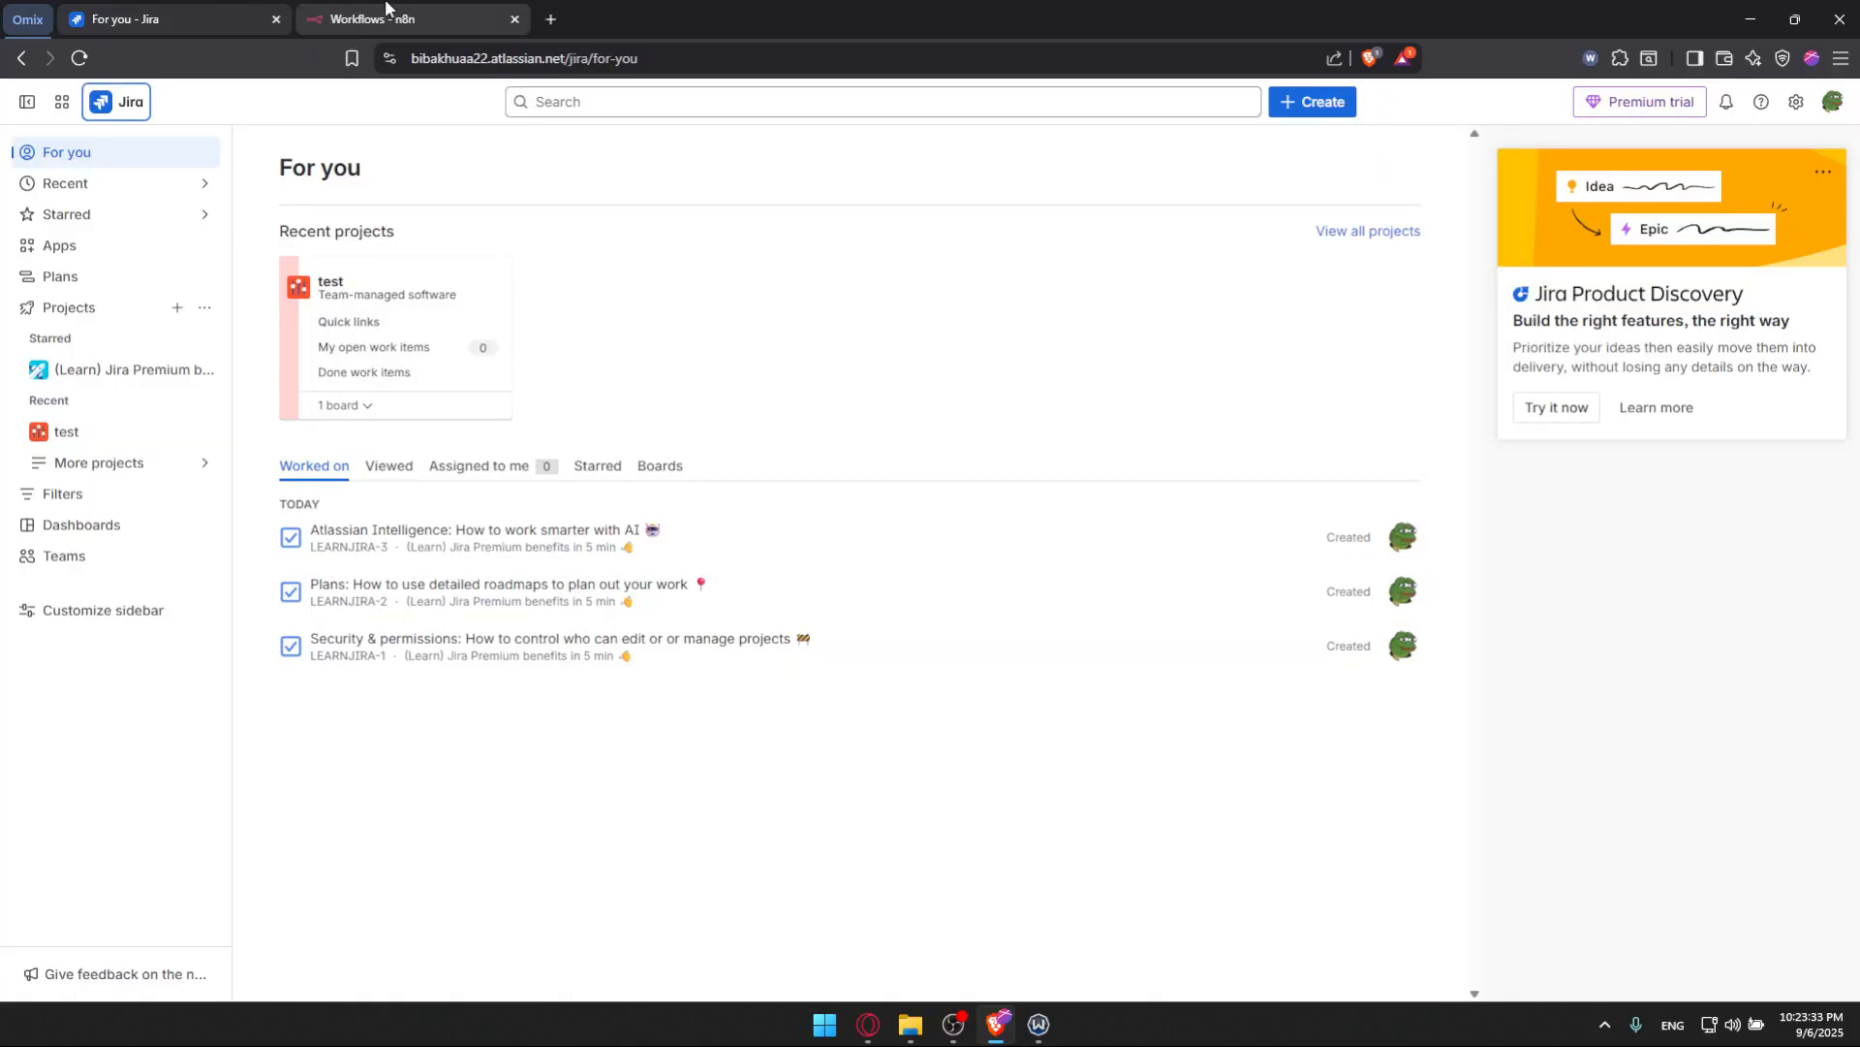
{"action": "left_click", "coordinate": [376, 13]}
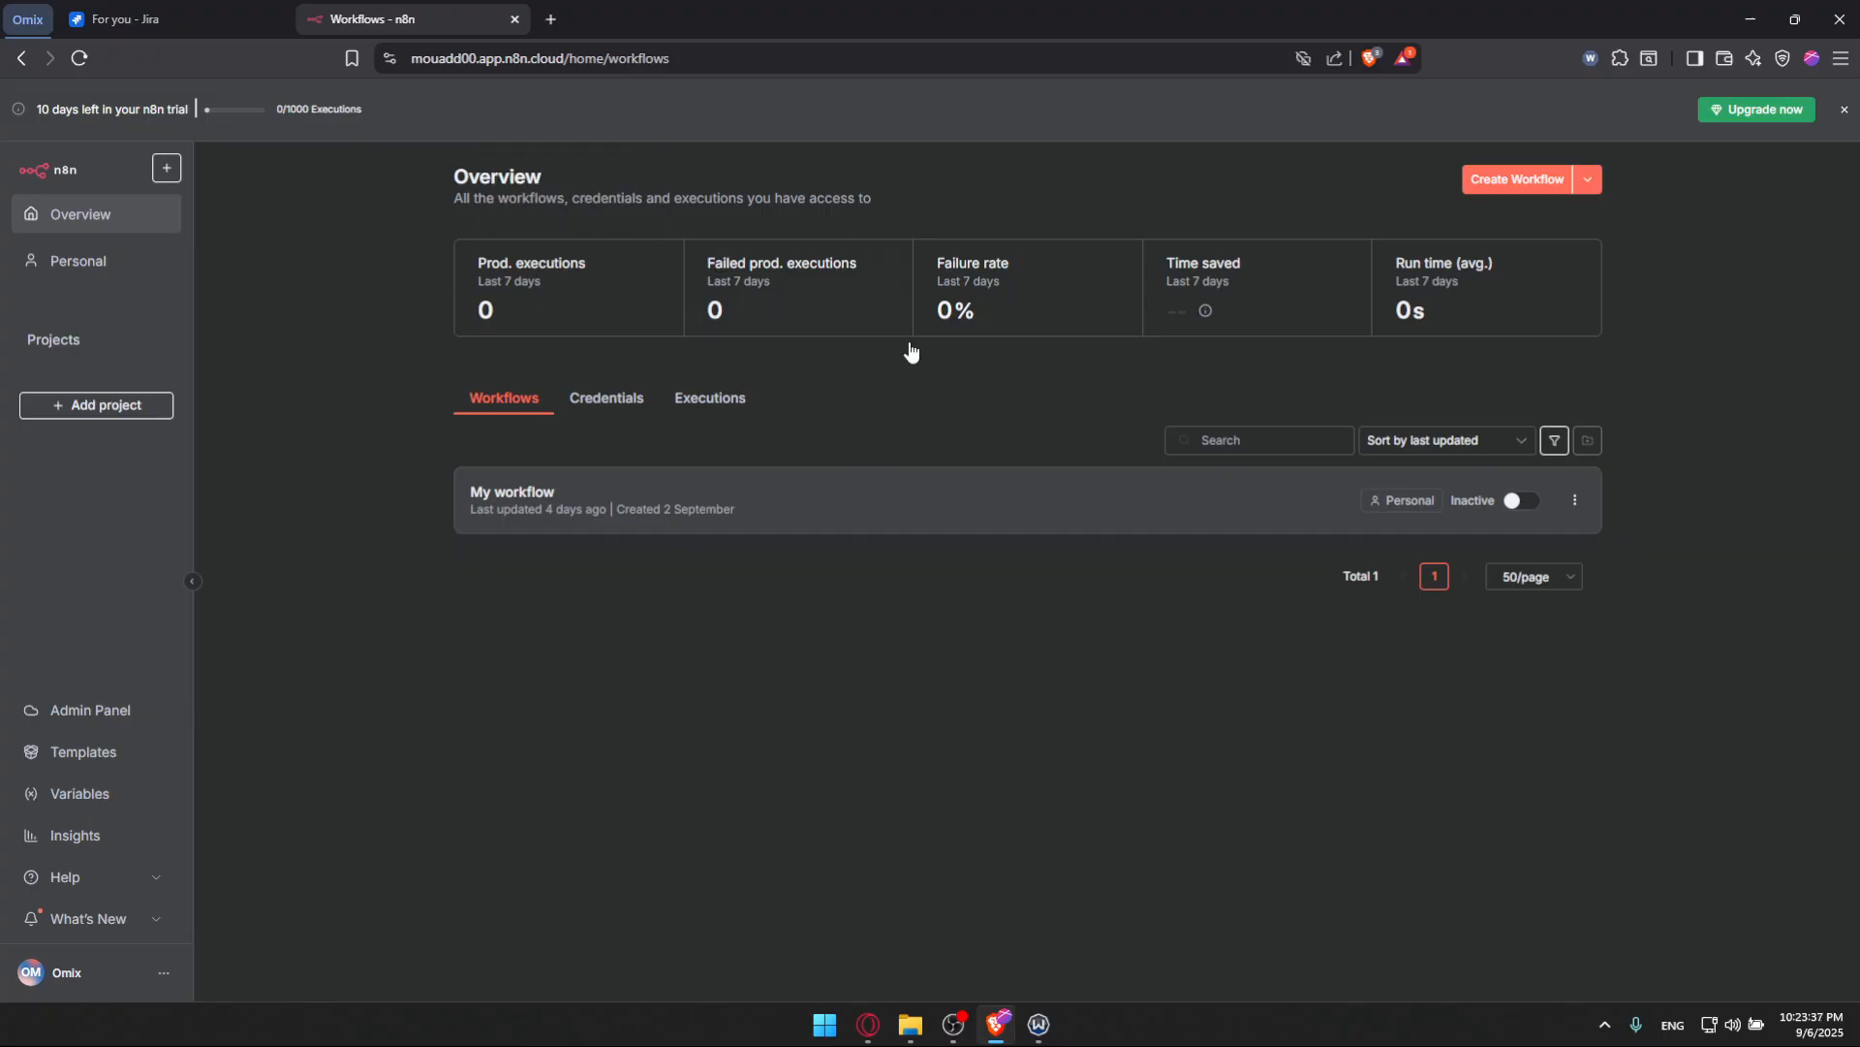
- Create My workflow 2 with a 'Trigger manually' node as its first step
{"action": "left_click", "coordinate": [1514, 182]}
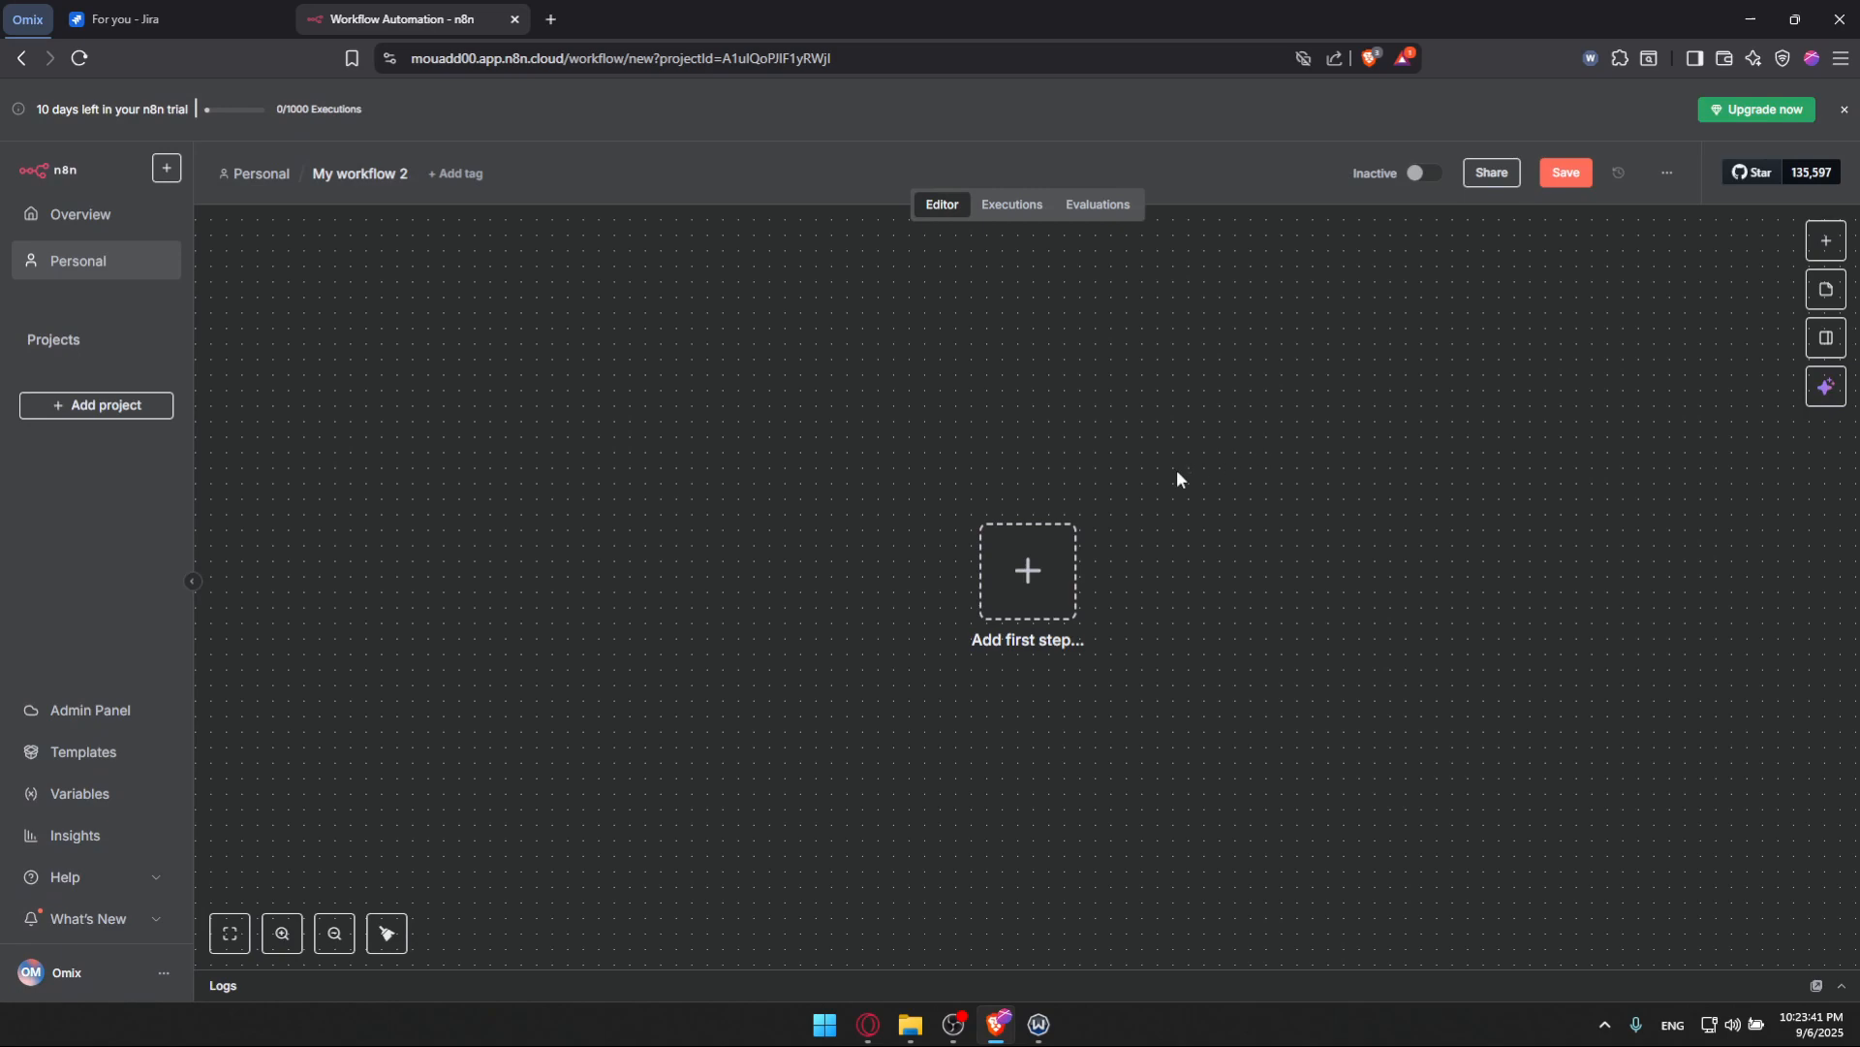
{"action": "left_click", "coordinate": [1035, 568]}
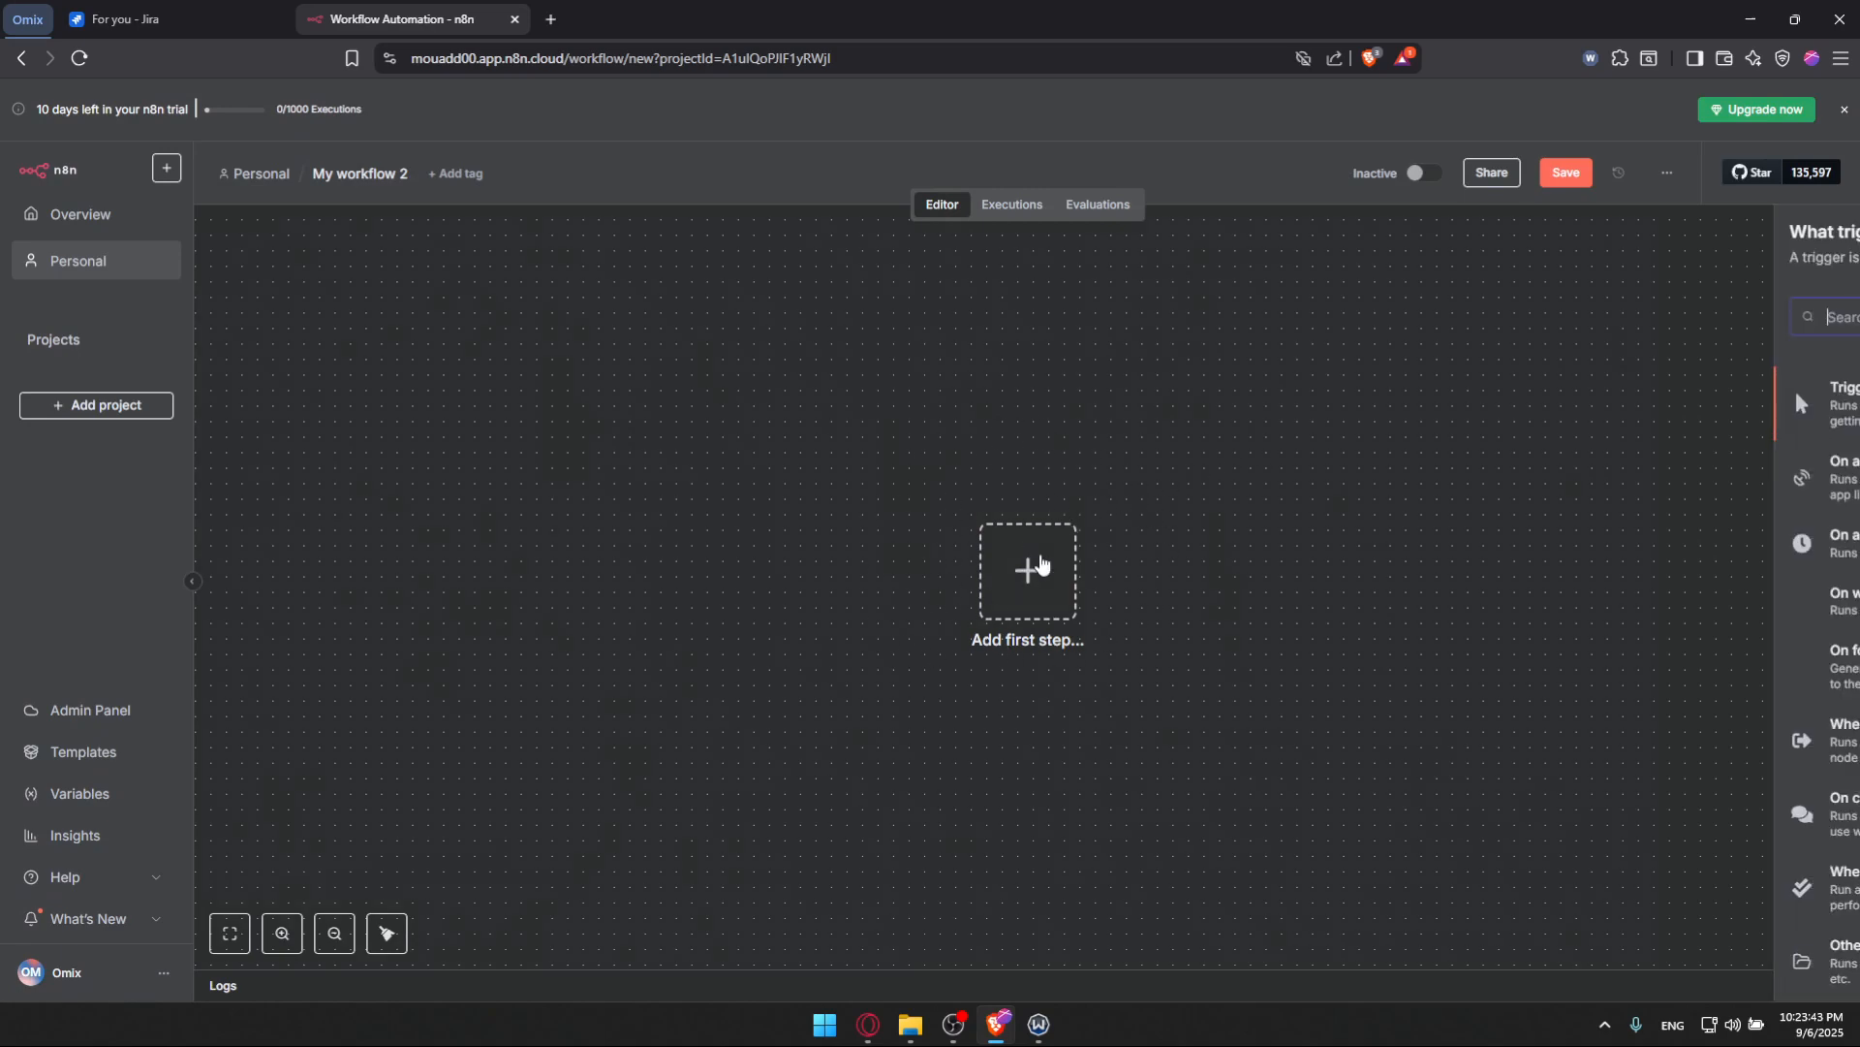
{"action": "left_click", "coordinate": [1628, 415]}
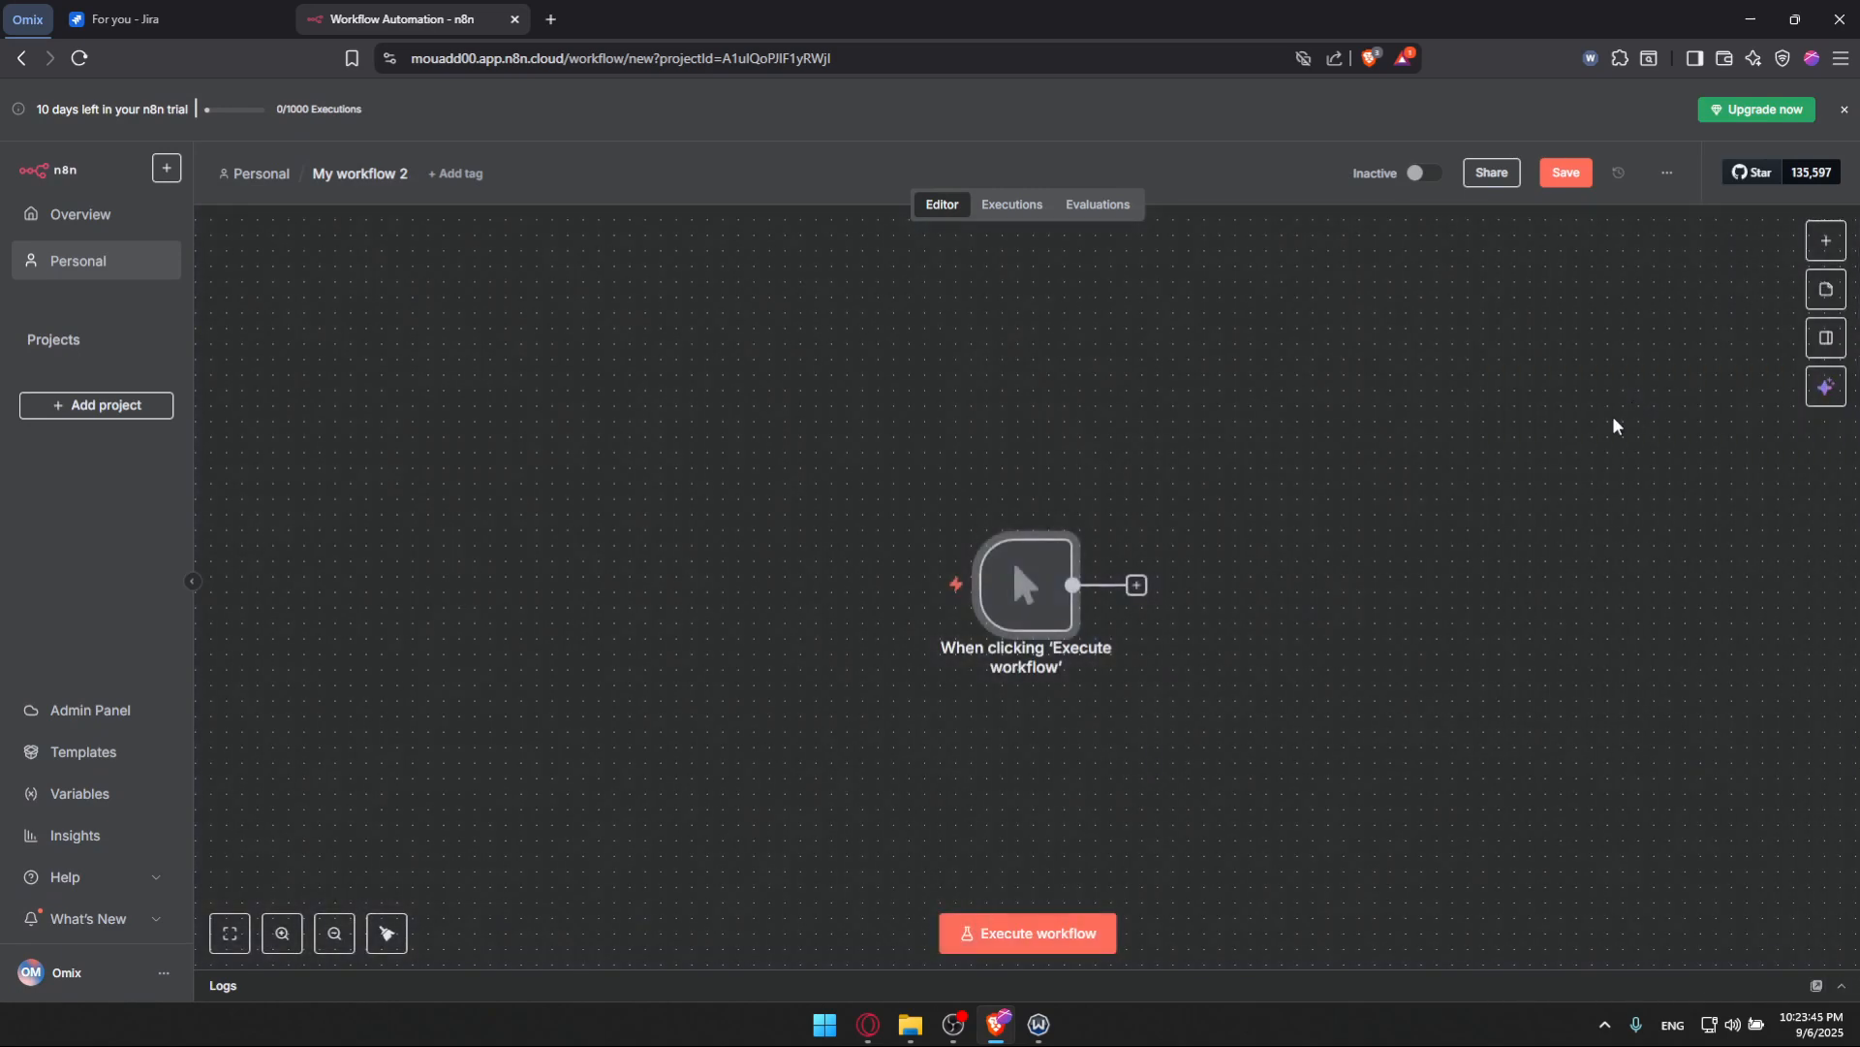
{"action": "right_click", "coordinate": [1068, 589]}
{"action": "left_click", "coordinate": [1353, 727]}
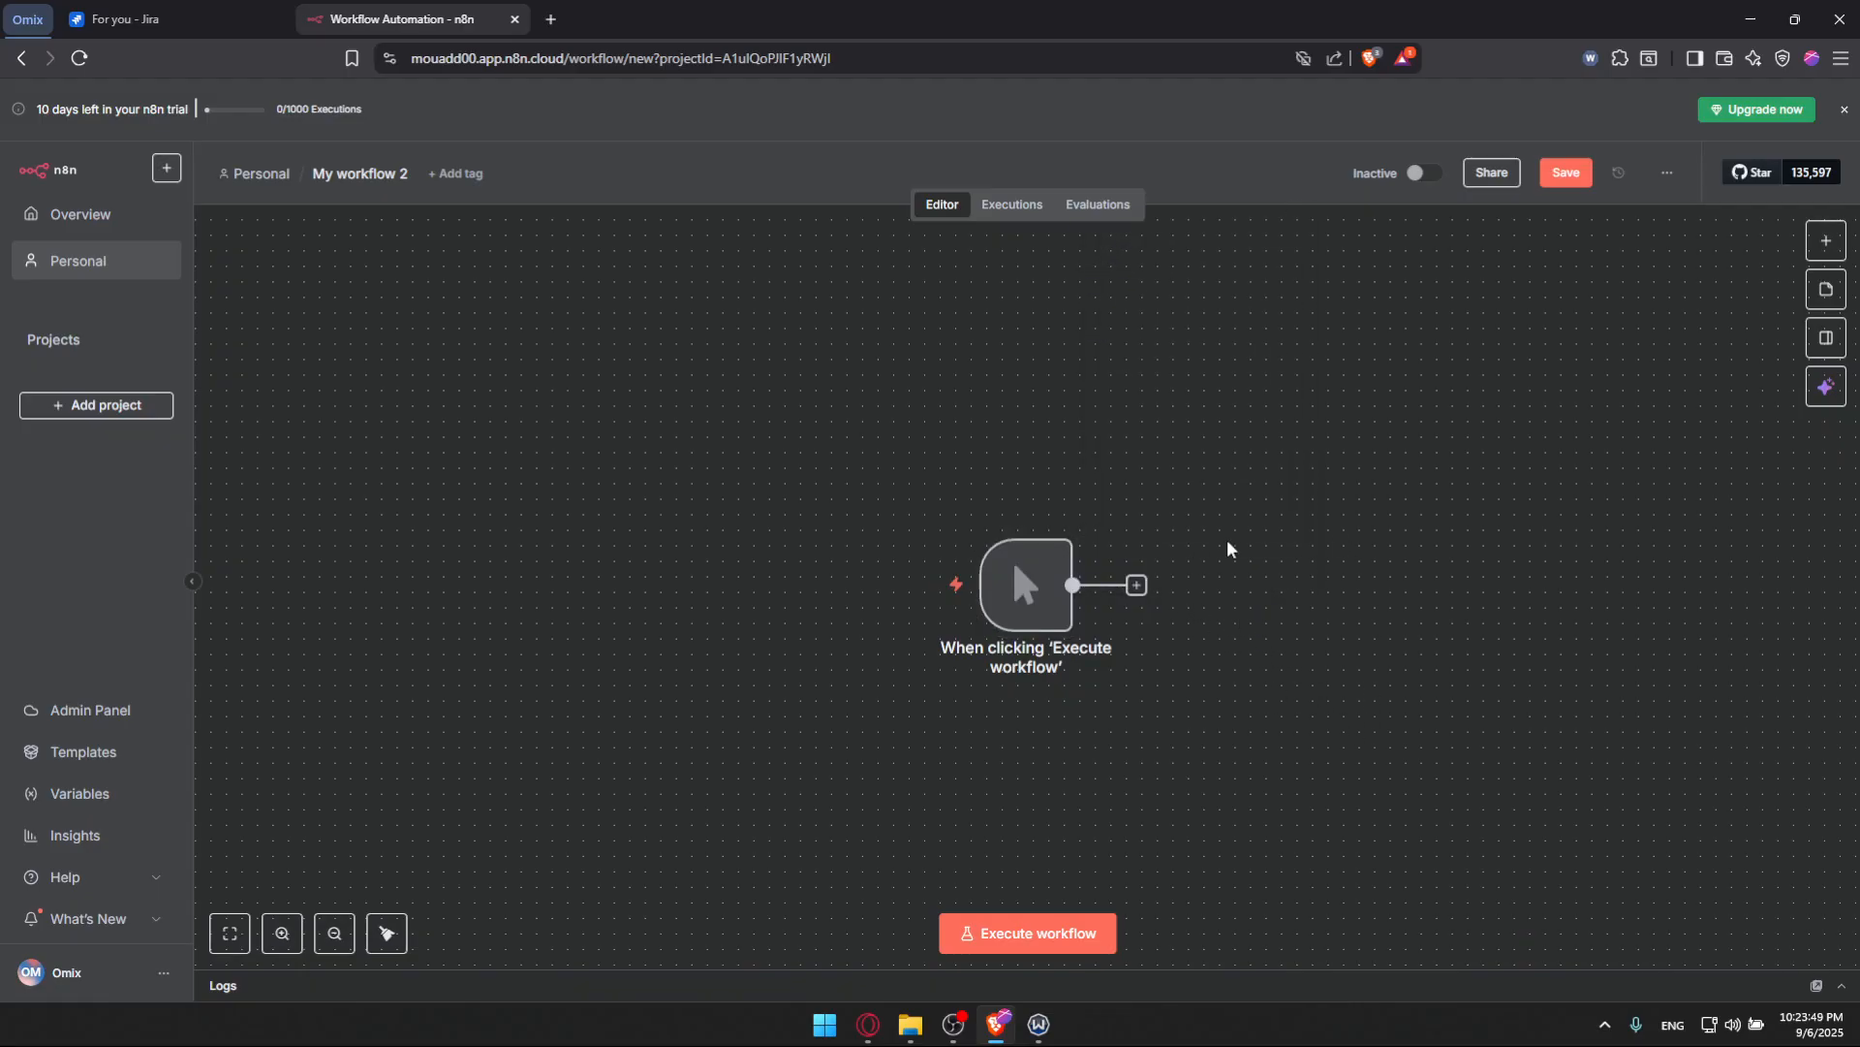
{"action": "mouse_move", "coordinate": [1031, 606]}
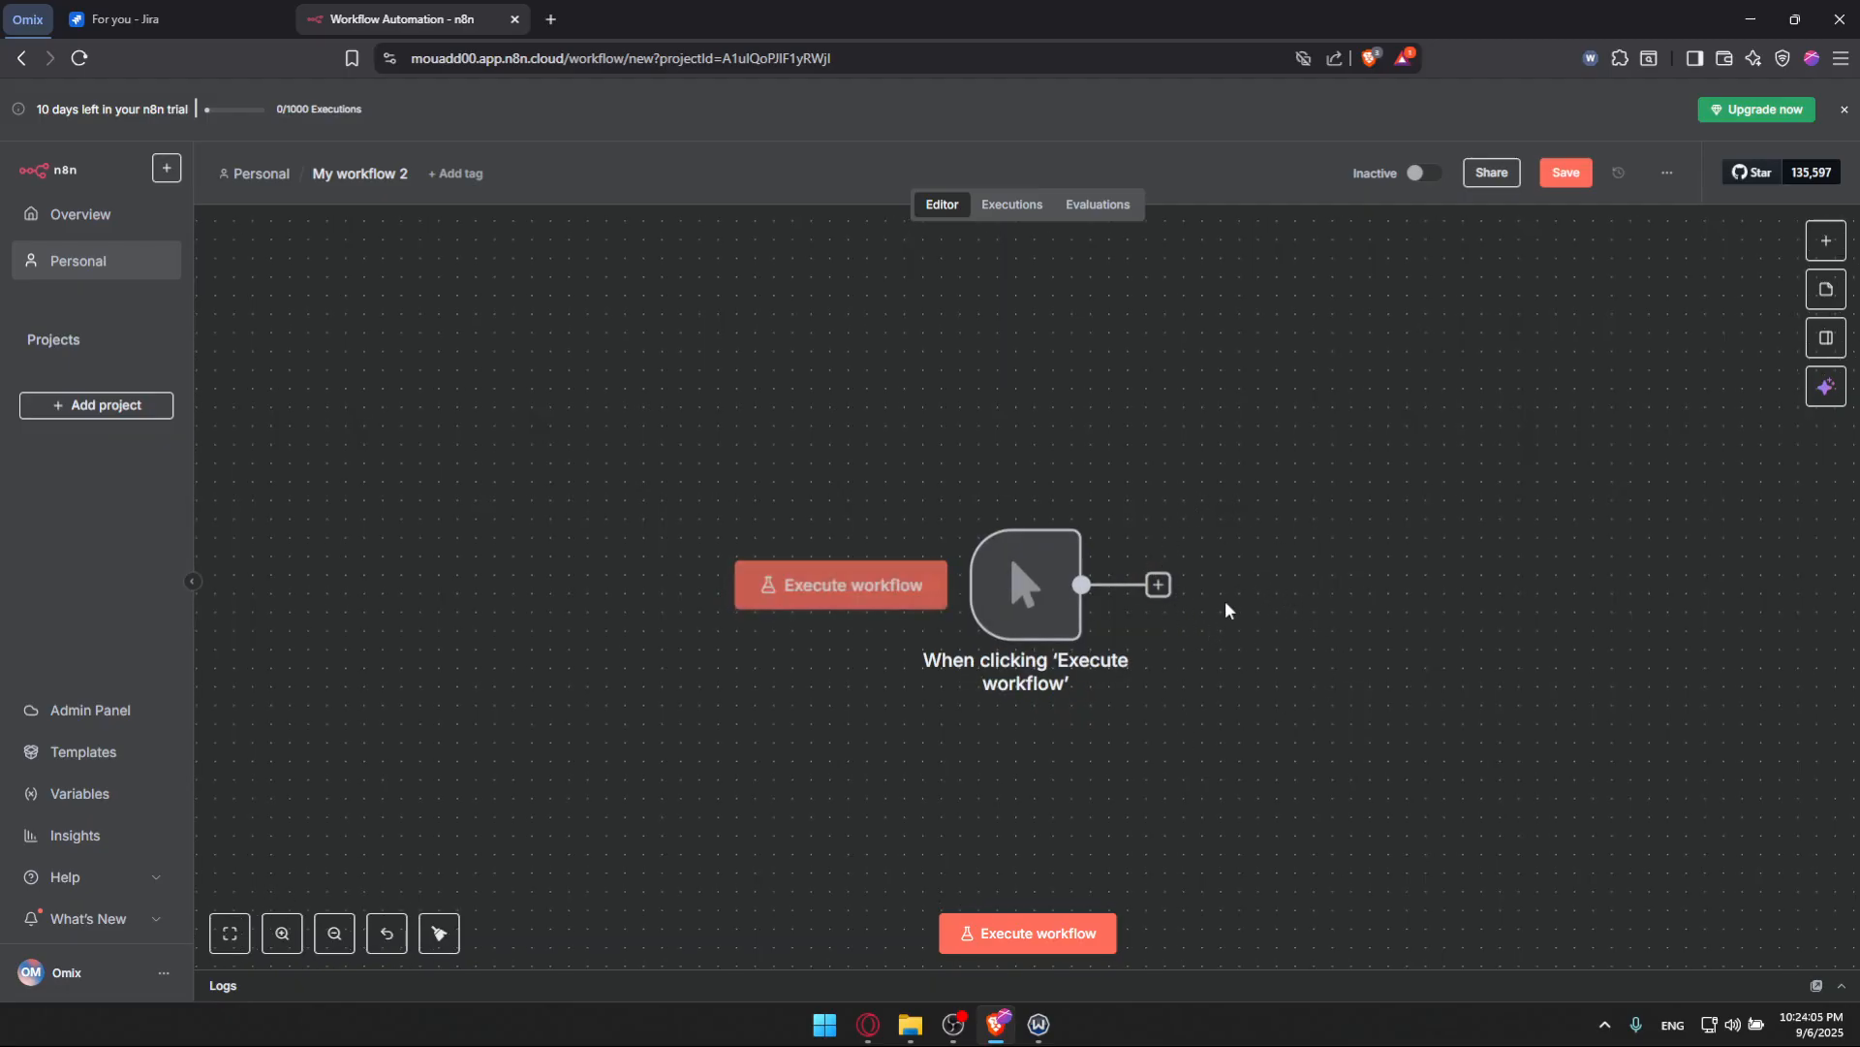
- Add a Jira Software 'Create an issue' node after the manual trigger
{"action": "left_click", "coordinate": [1158, 586]}
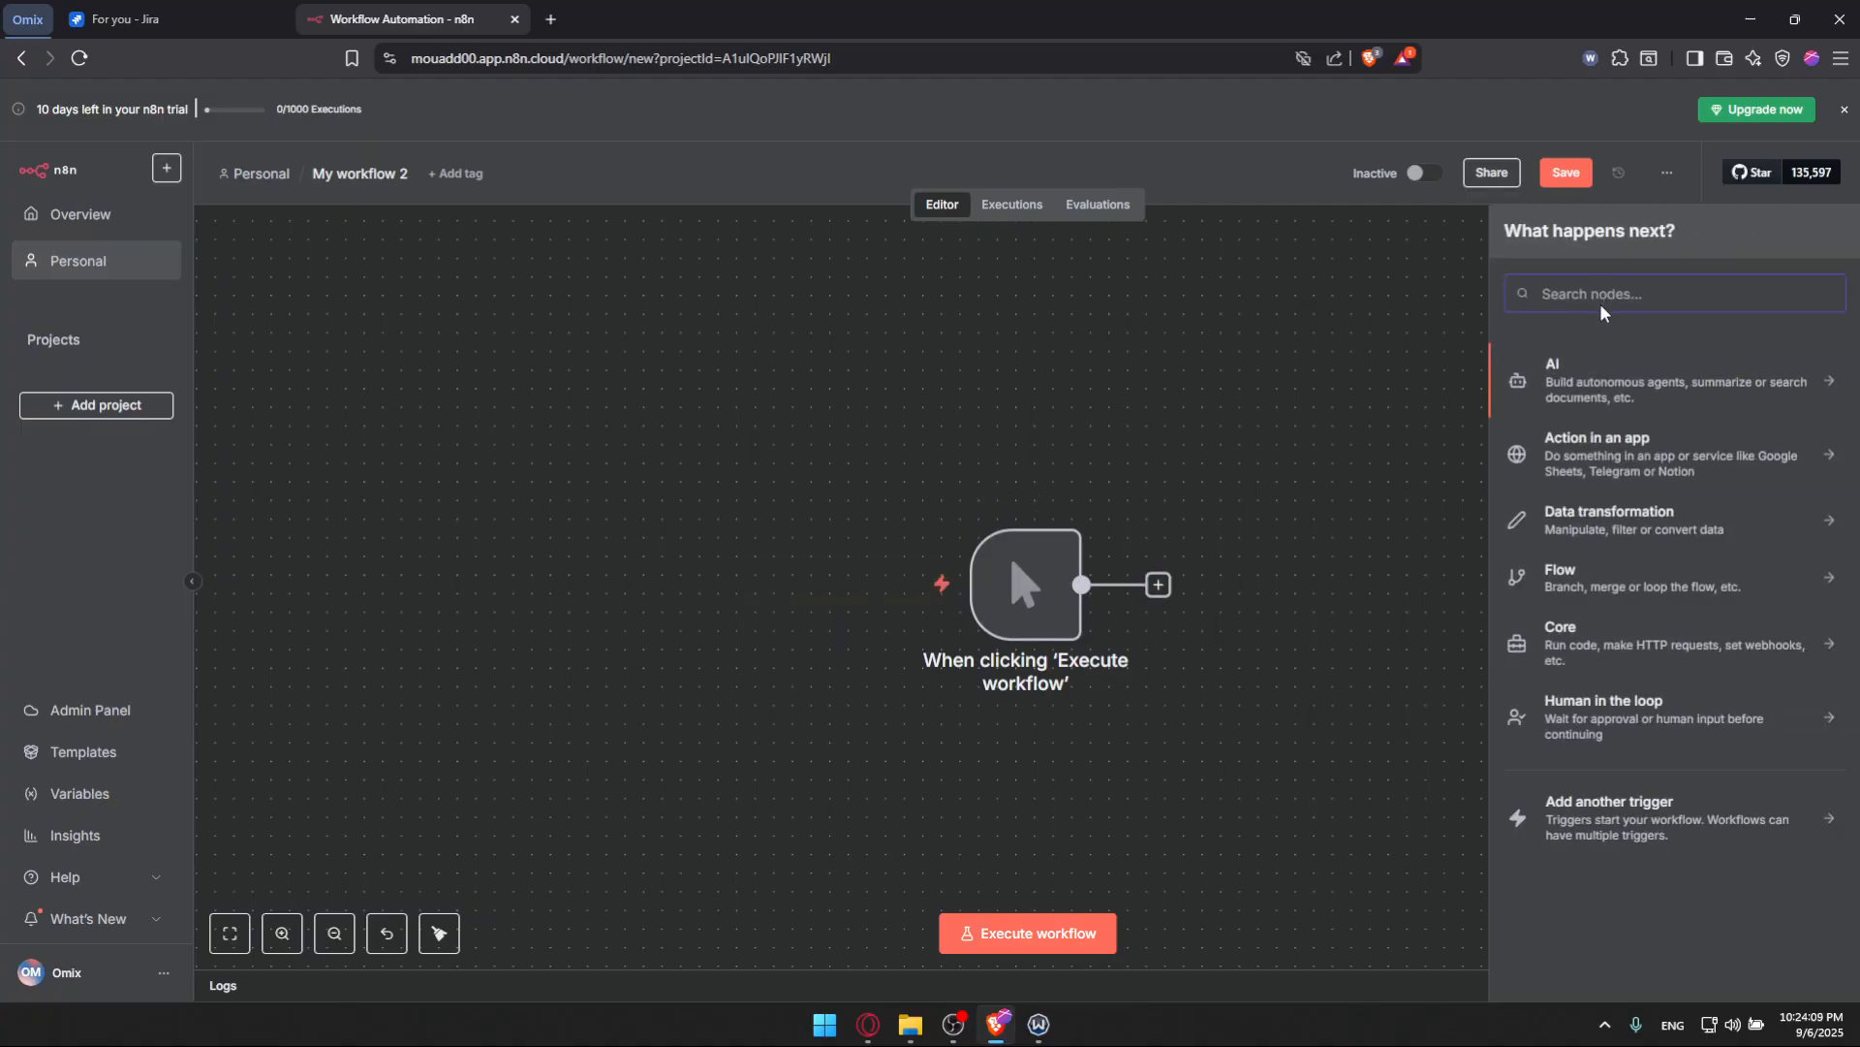
{"action": "type", "text": "*"}
{"action": "key", "text": "BackSpace"}
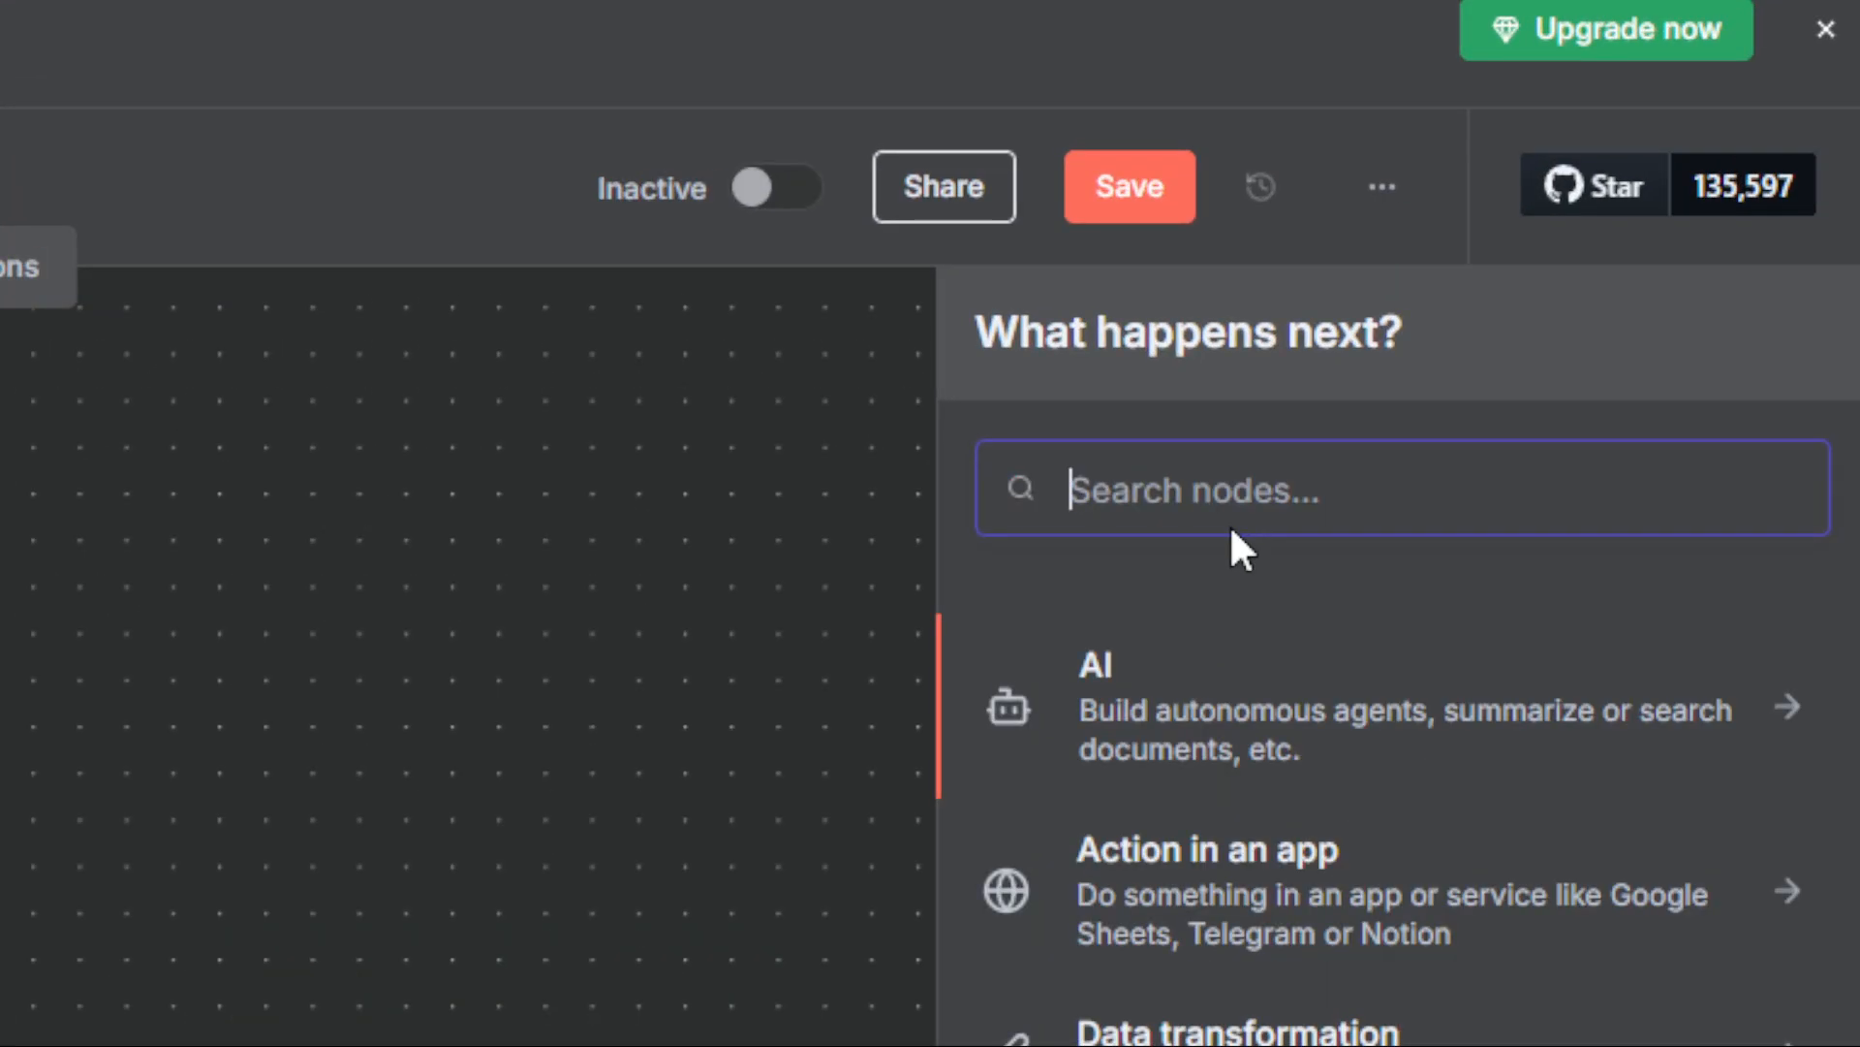
{"action": "type", "text": "jira"}
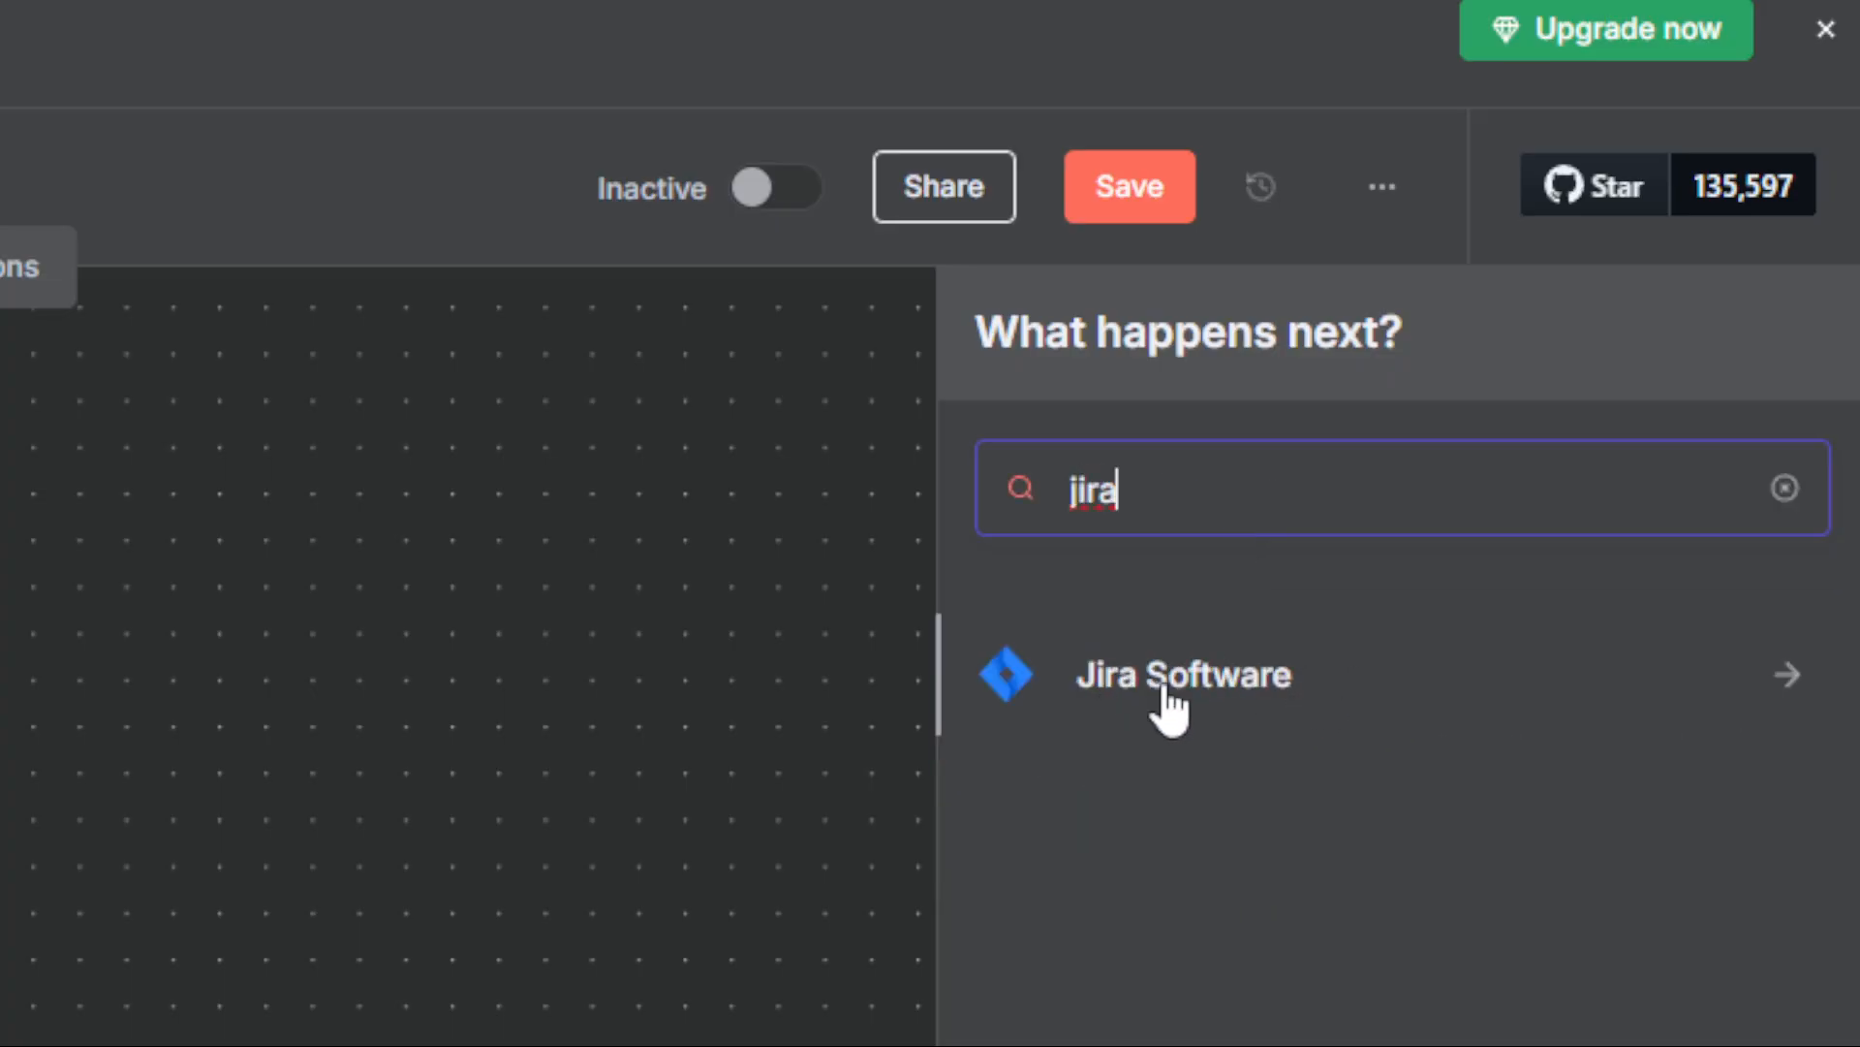
{"action": "left_click", "coordinate": [1285, 688]}
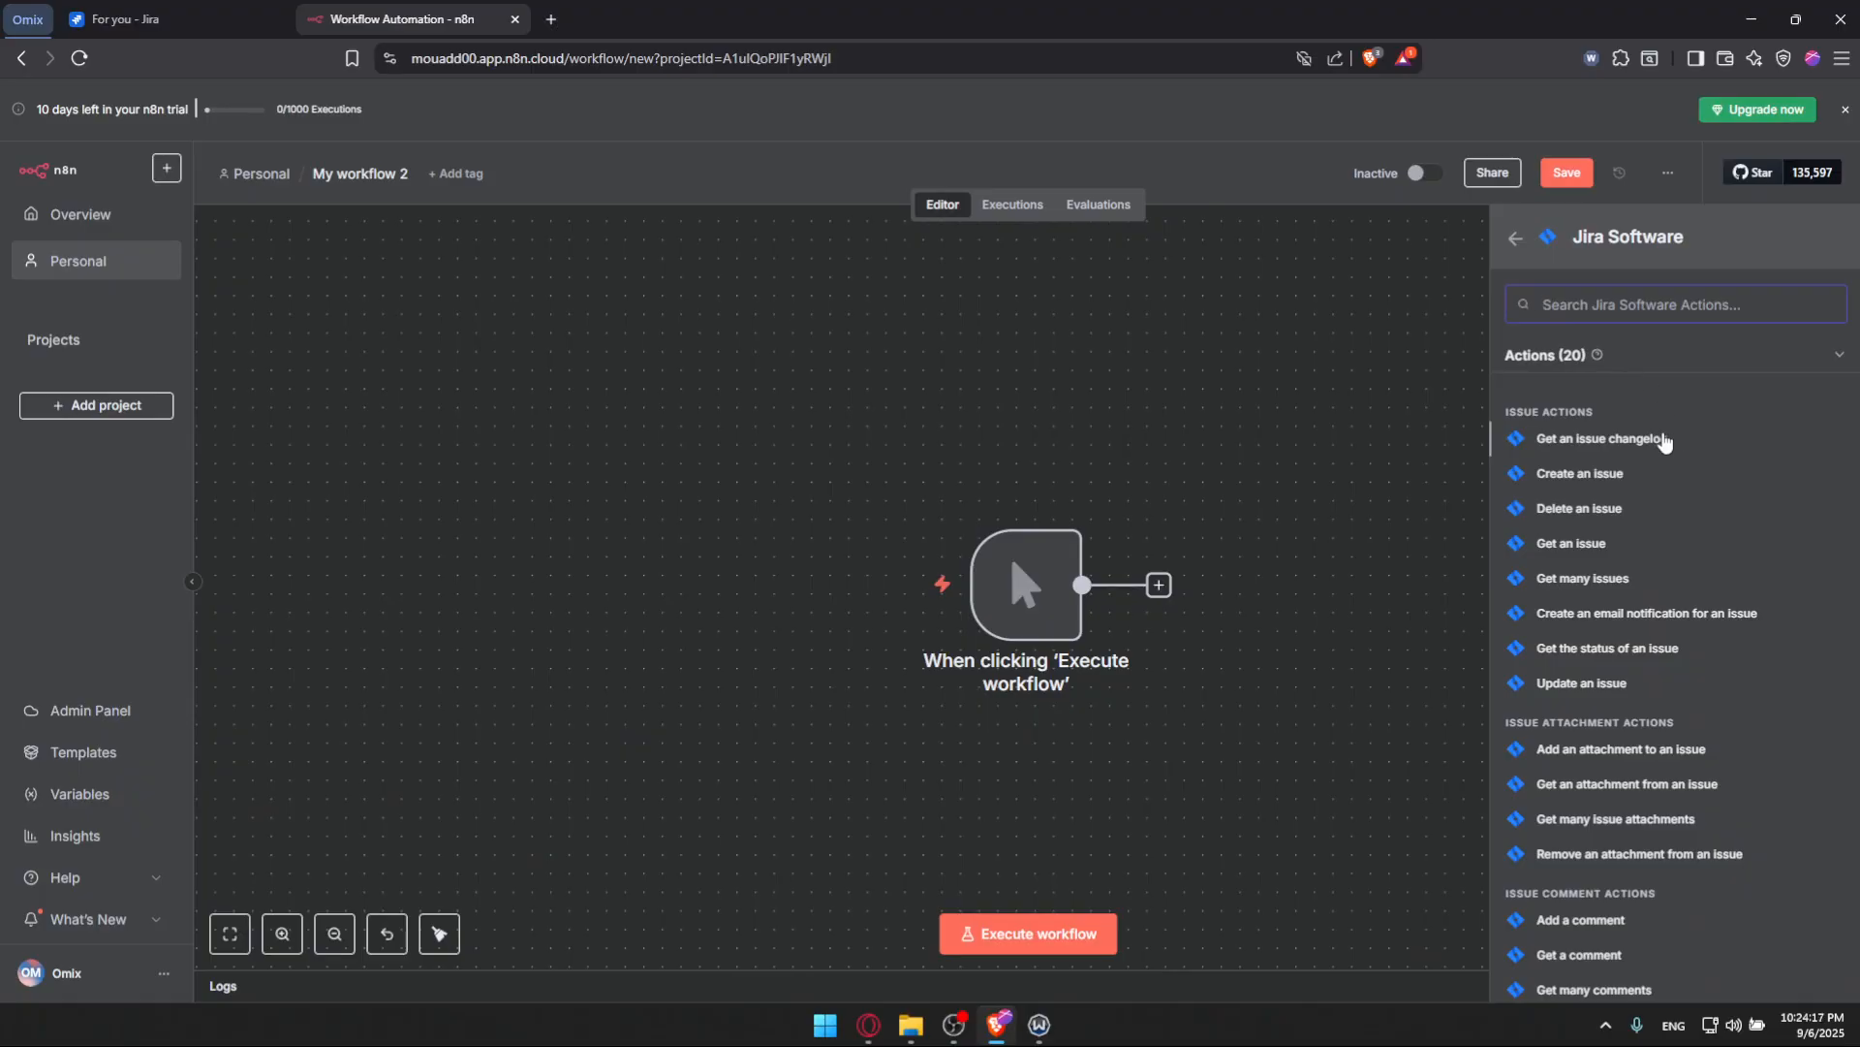
{"action": "scroll", "coordinate": [1665, 442], "scroll_direction": "down", "scroll_amount": 15}
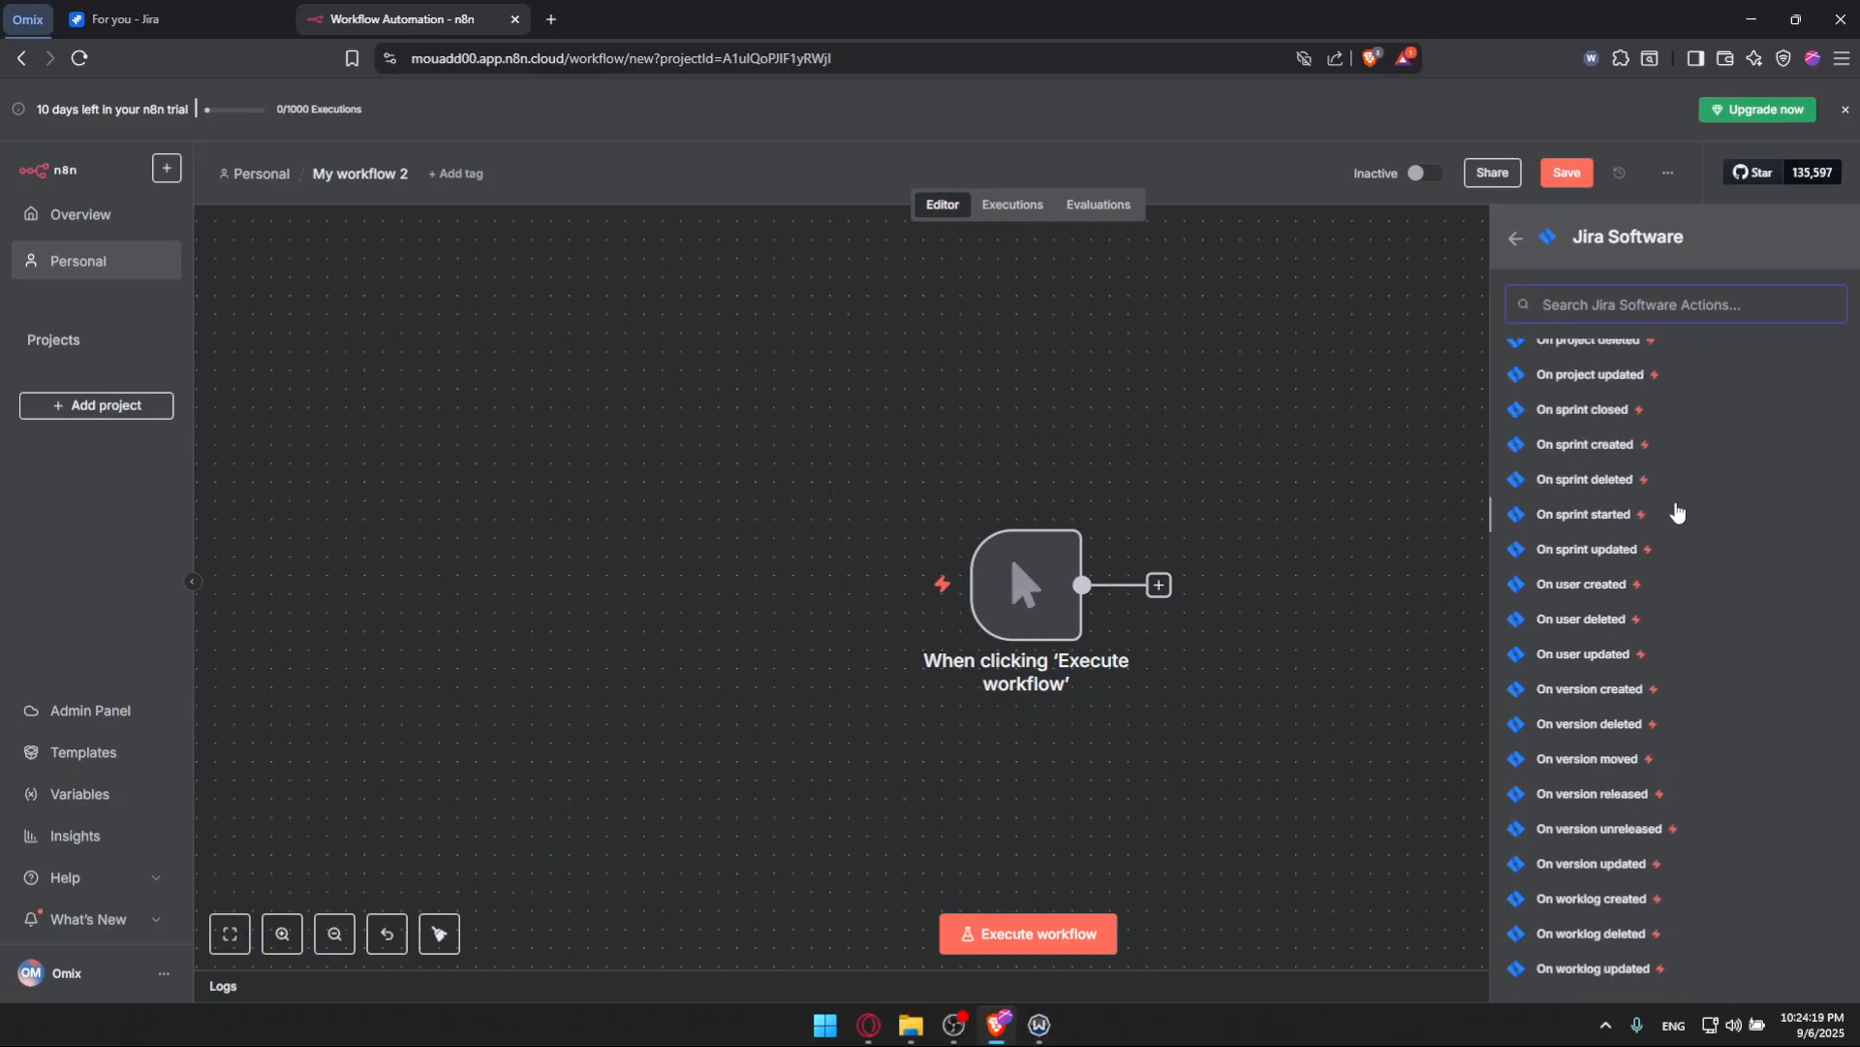
{"action": "scroll", "coordinate": [1677, 513], "scroll_direction": "up", "scroll_amount": 15}
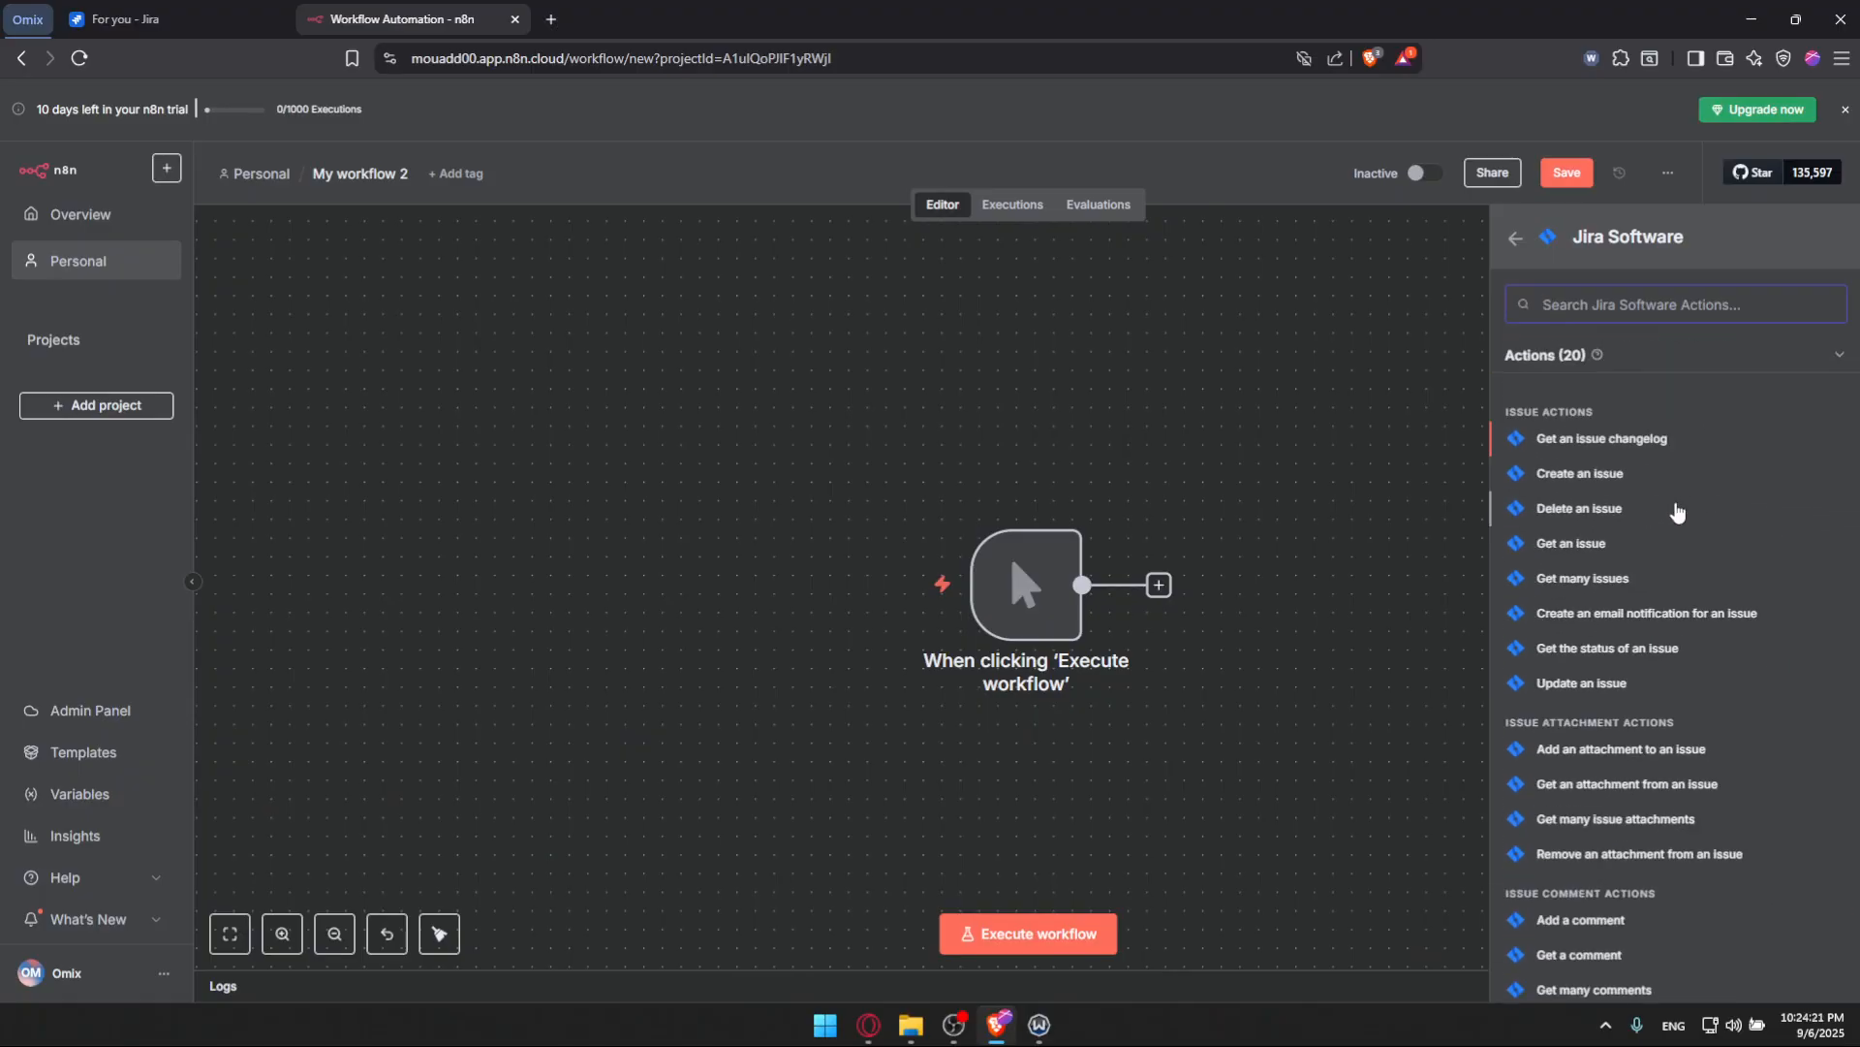
{"action": "left_click", "coordinate": [1589, 474]}
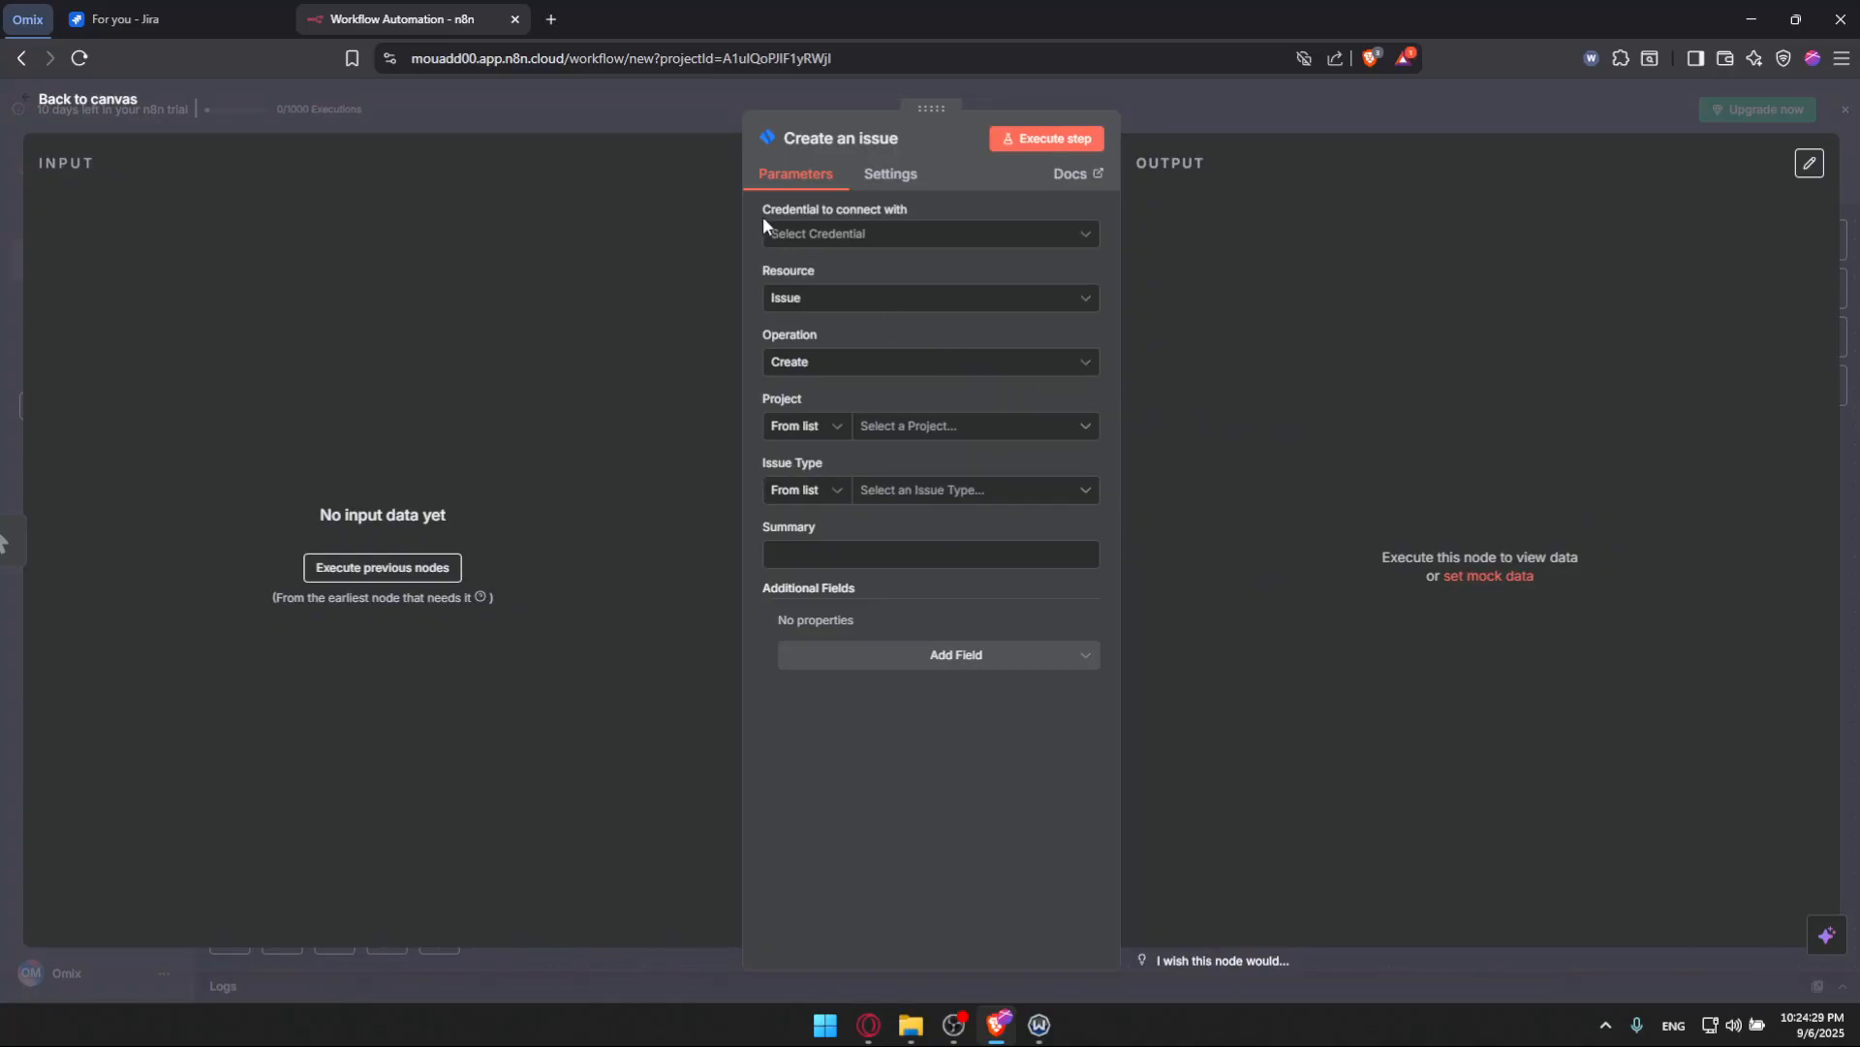
- Choose to create a new credential from the Jira node's credential list
{"action": "left_click", "coordinate": [932, 207]}
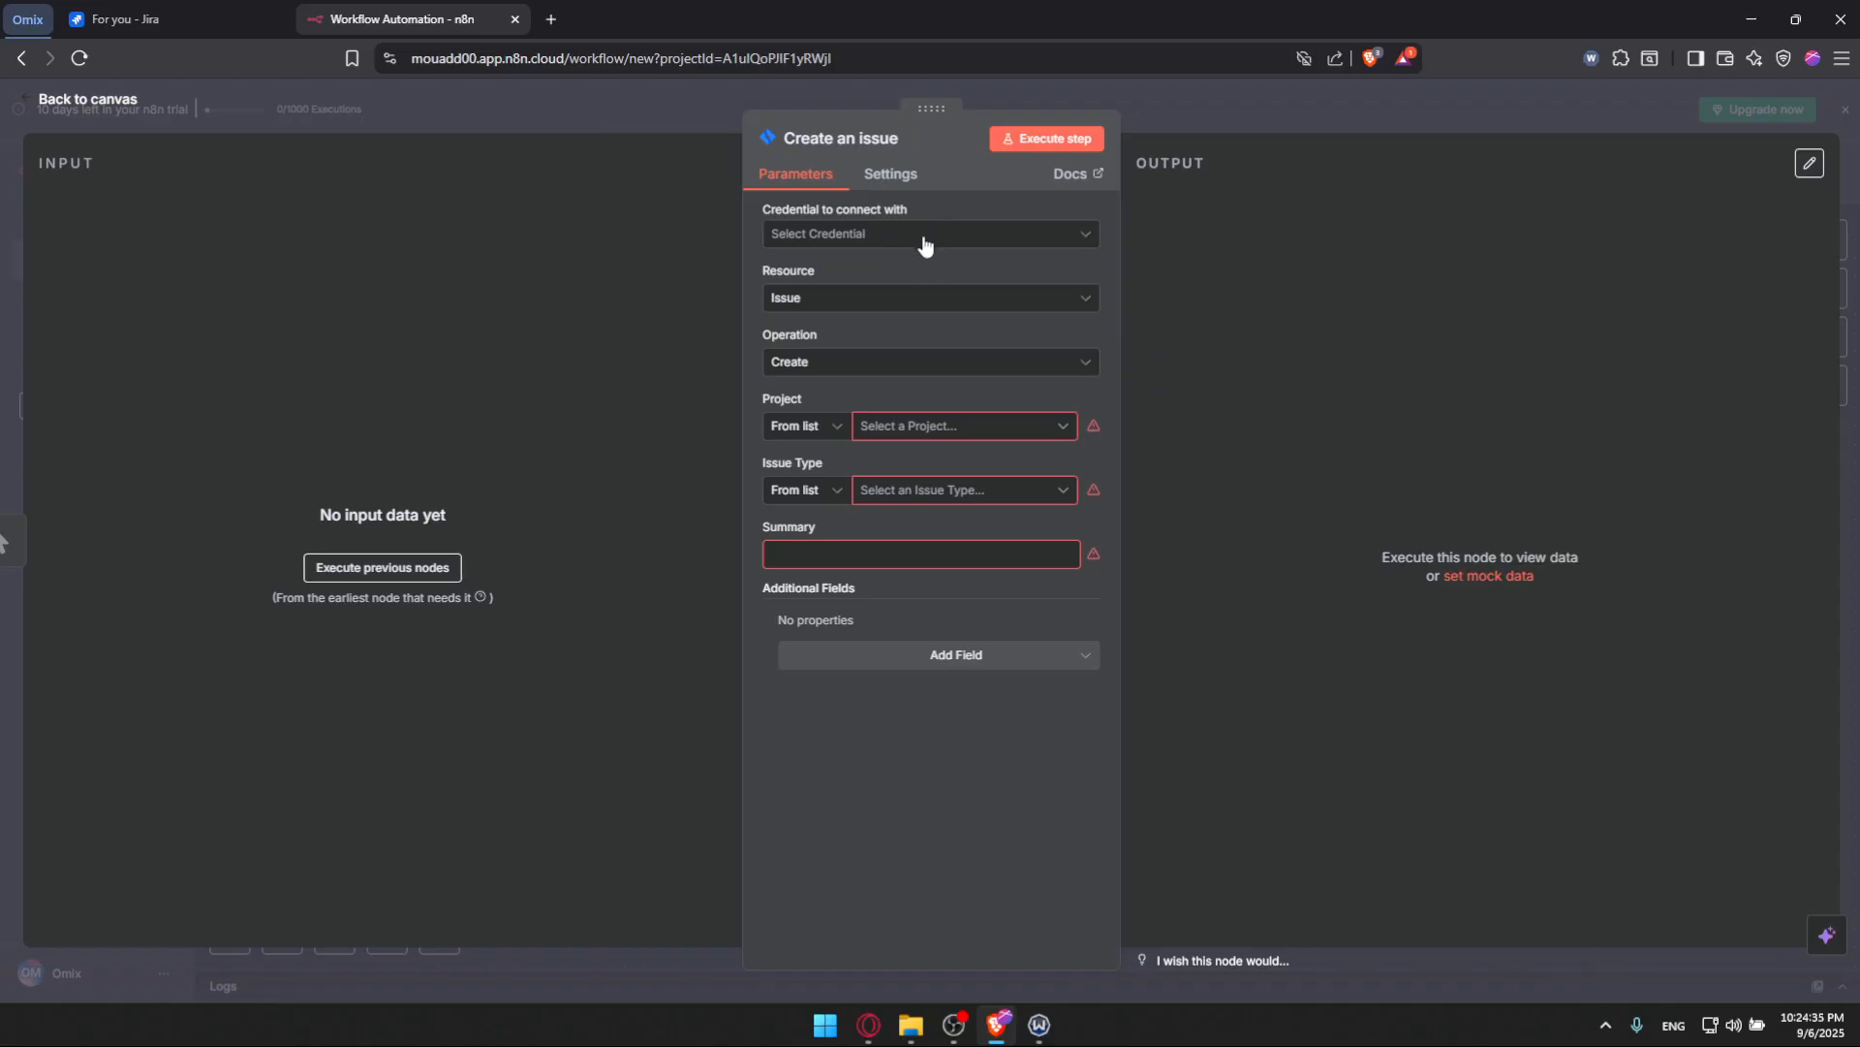
{"action": "left_click", "coordinate": [926, 242]}
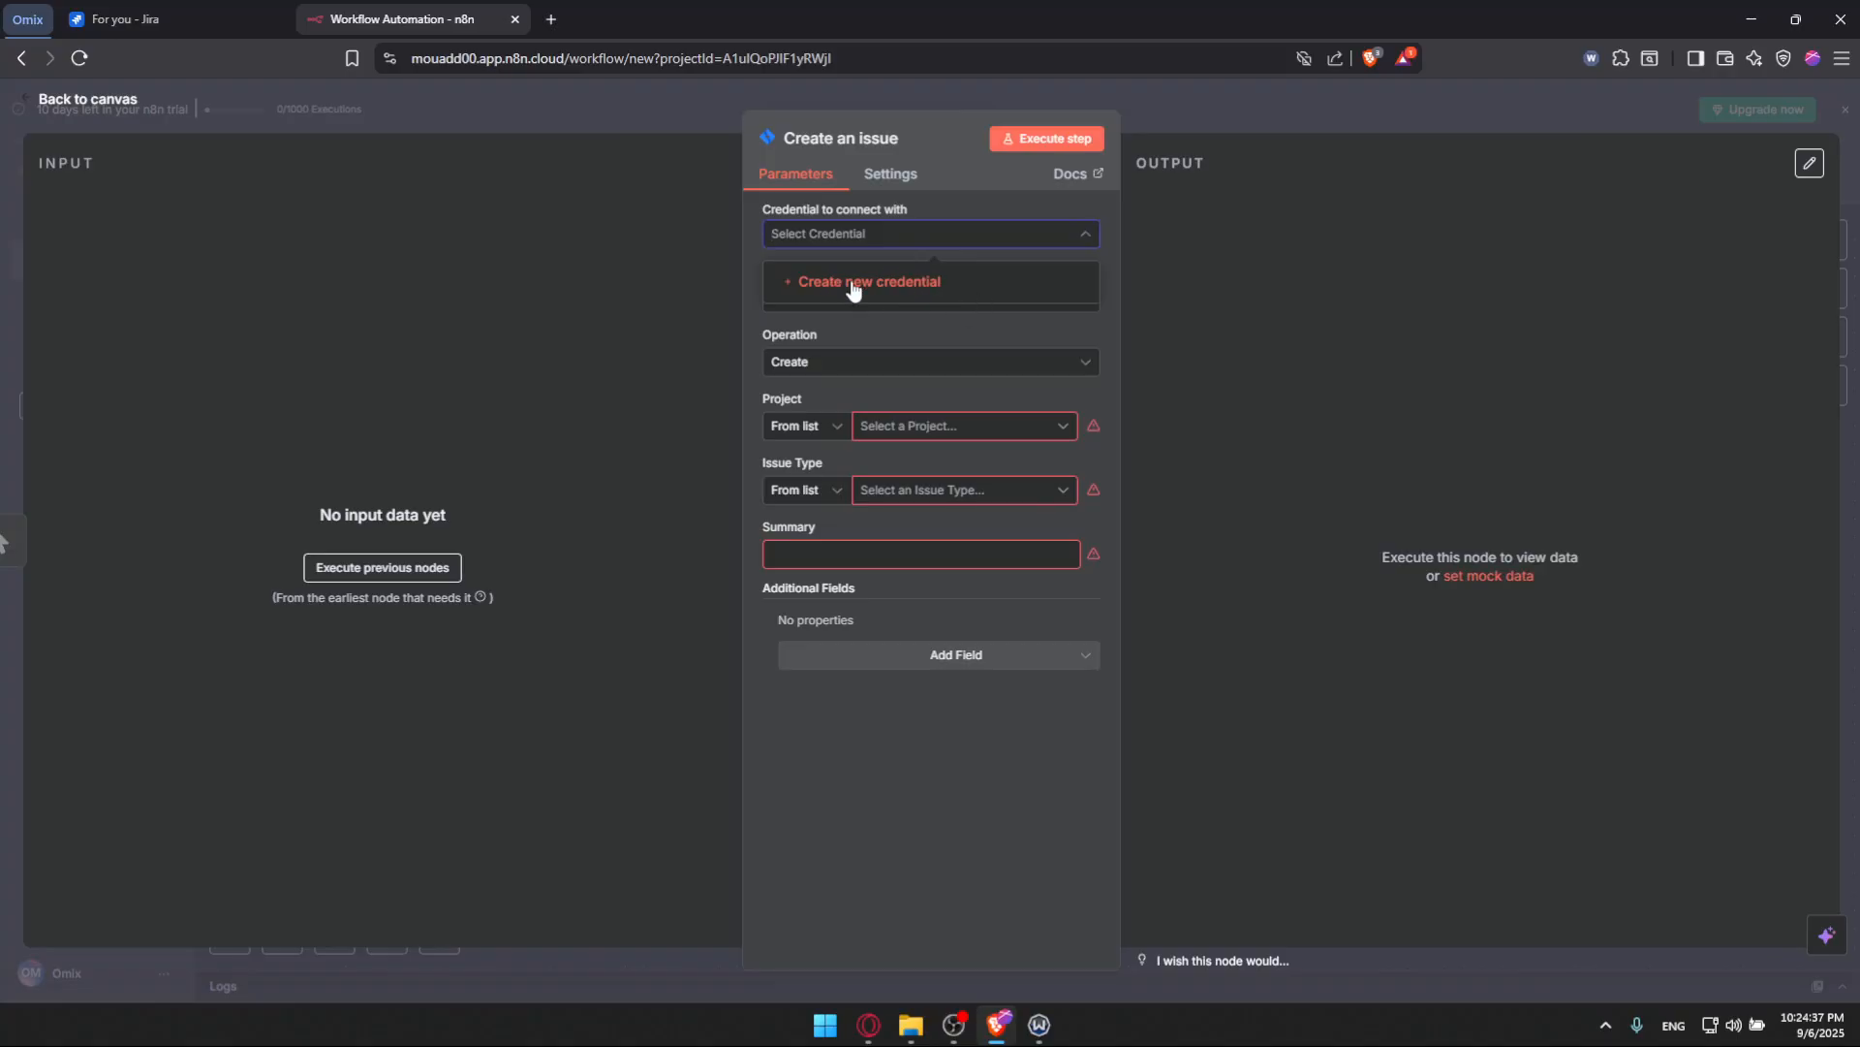
{"action": "left_click", "coordinate": [881, 293]}
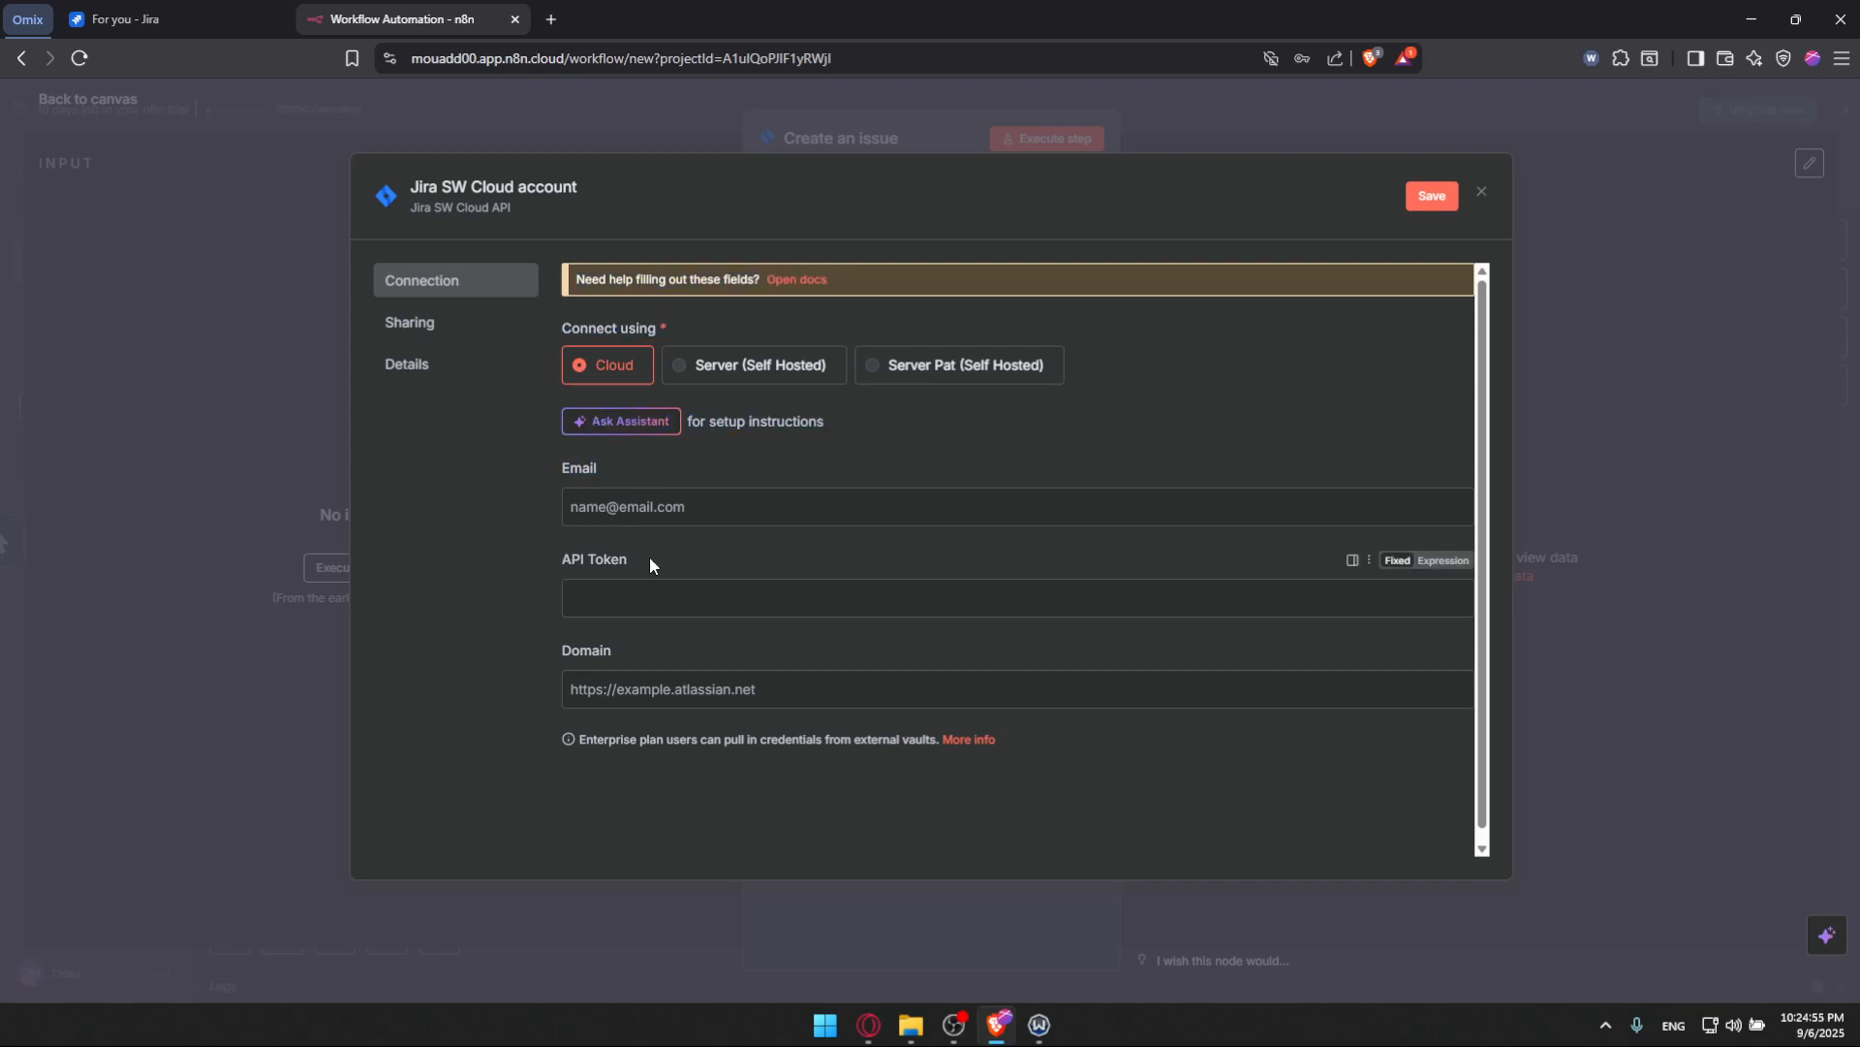
- Try Server and Server Pat connection types, settle on Cloud, and select the API Token label
{"action": "left_click", "coordinate": [722, 382]}
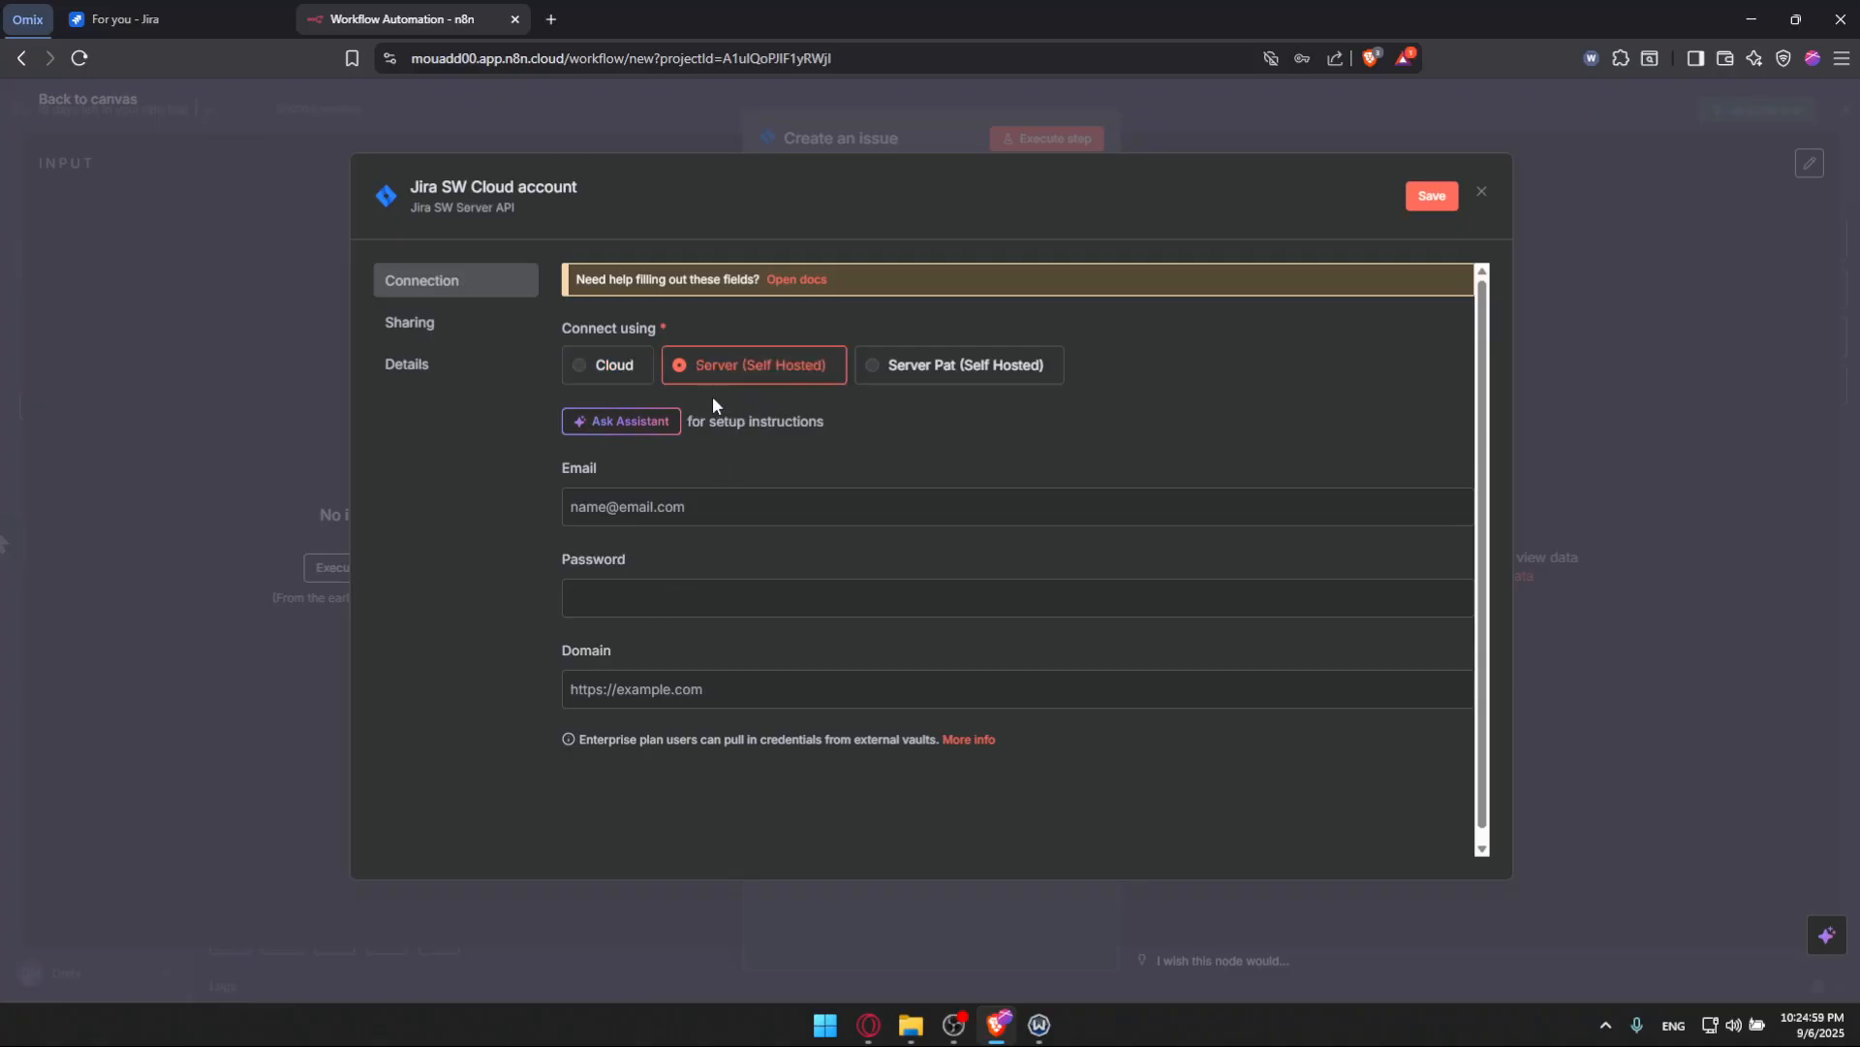
{"action": "left_click", "coordinate": [922, 366]}
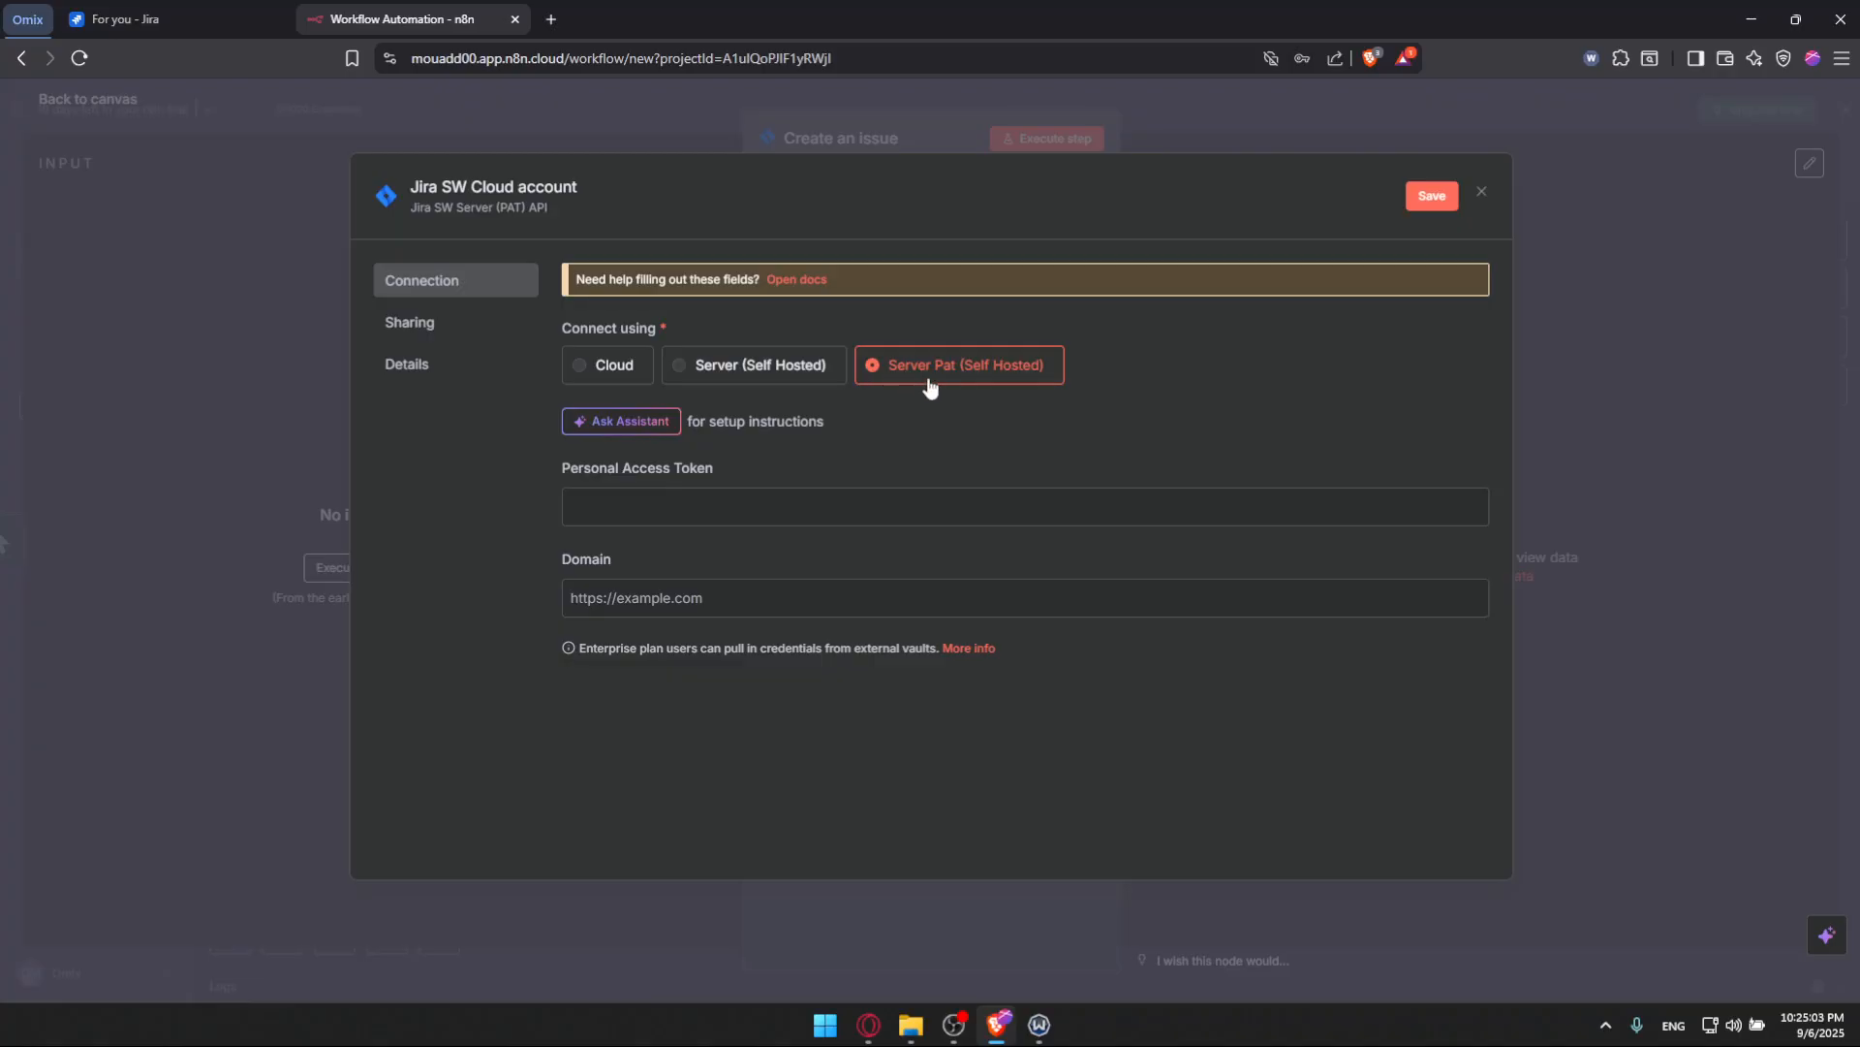
{"action": "left_click", "coordinate": [614, 366]}
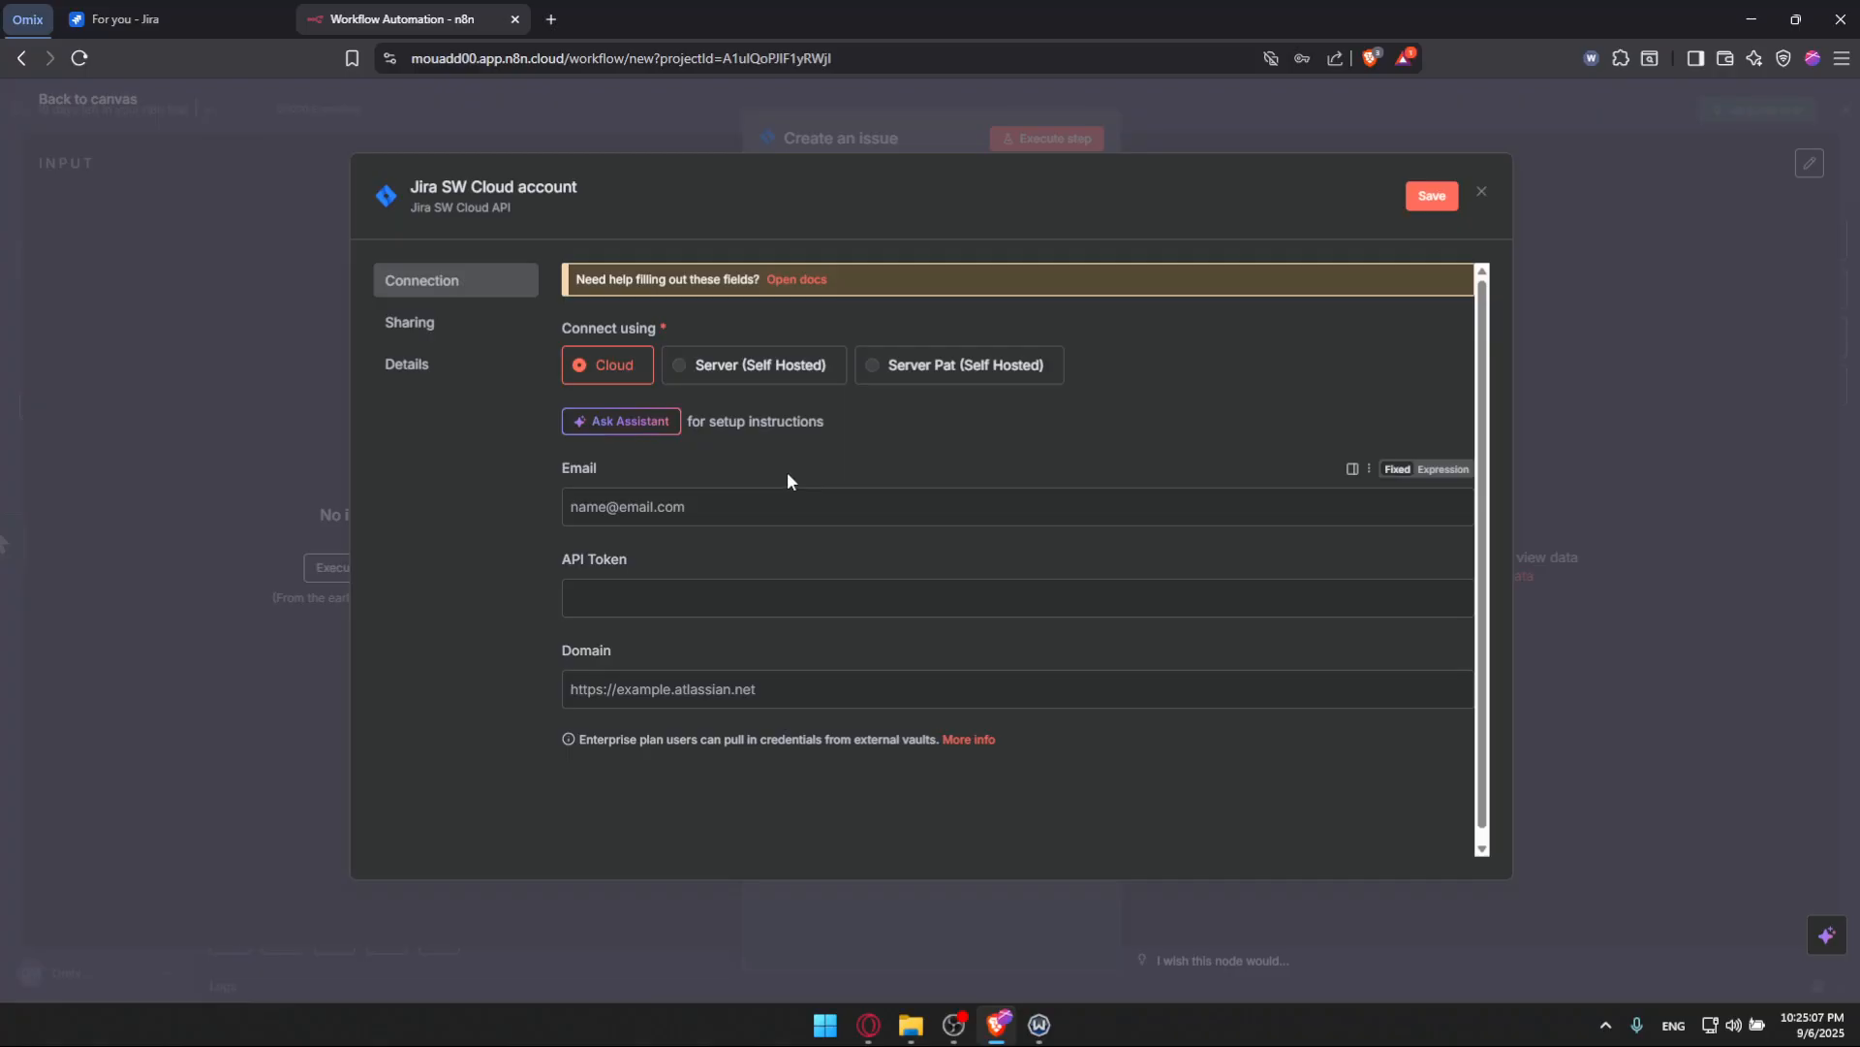
{"action": "left_click", "coordinate": [711, 389]}
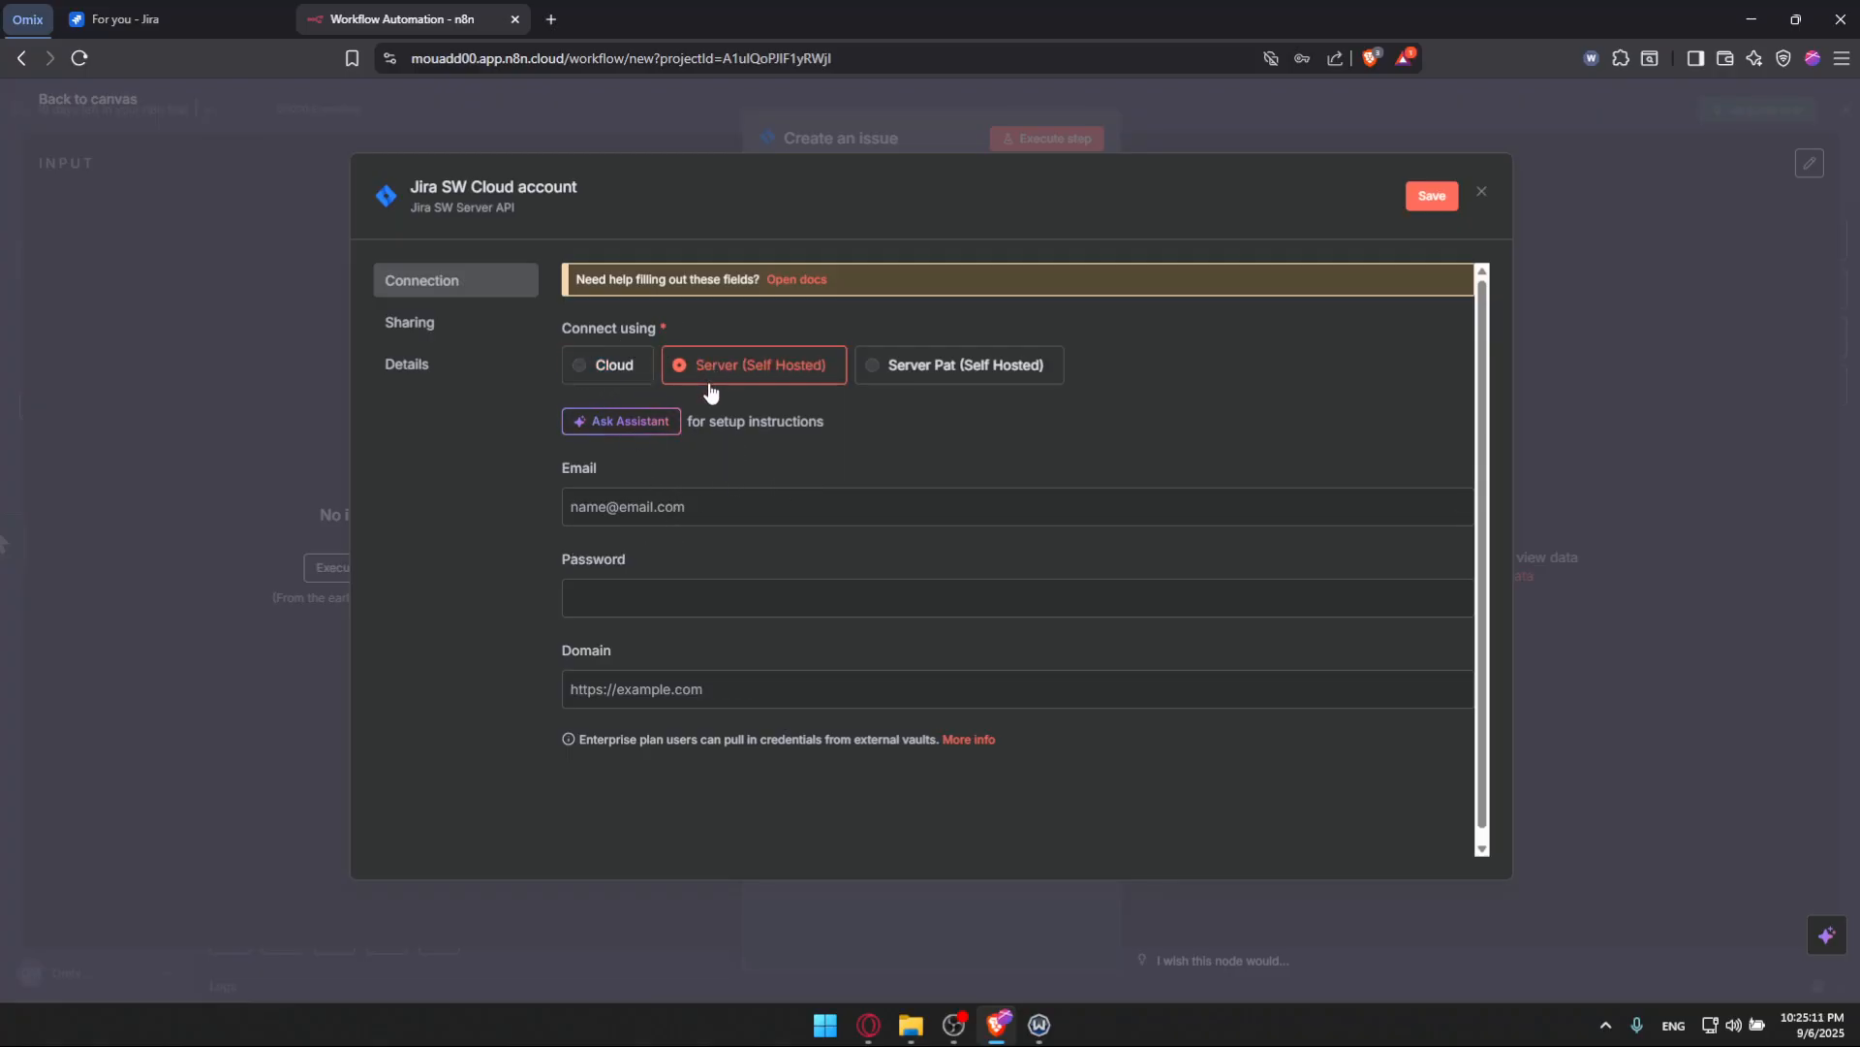
{"action": "left_click", "coordinate": [611, 367]}
{"action": "left_click", "coordinate": [732, 376]}
{"action": "left_click", "coordinate": [593, 361]}
{"action": "left_click", "coordinate": [728, 371]}
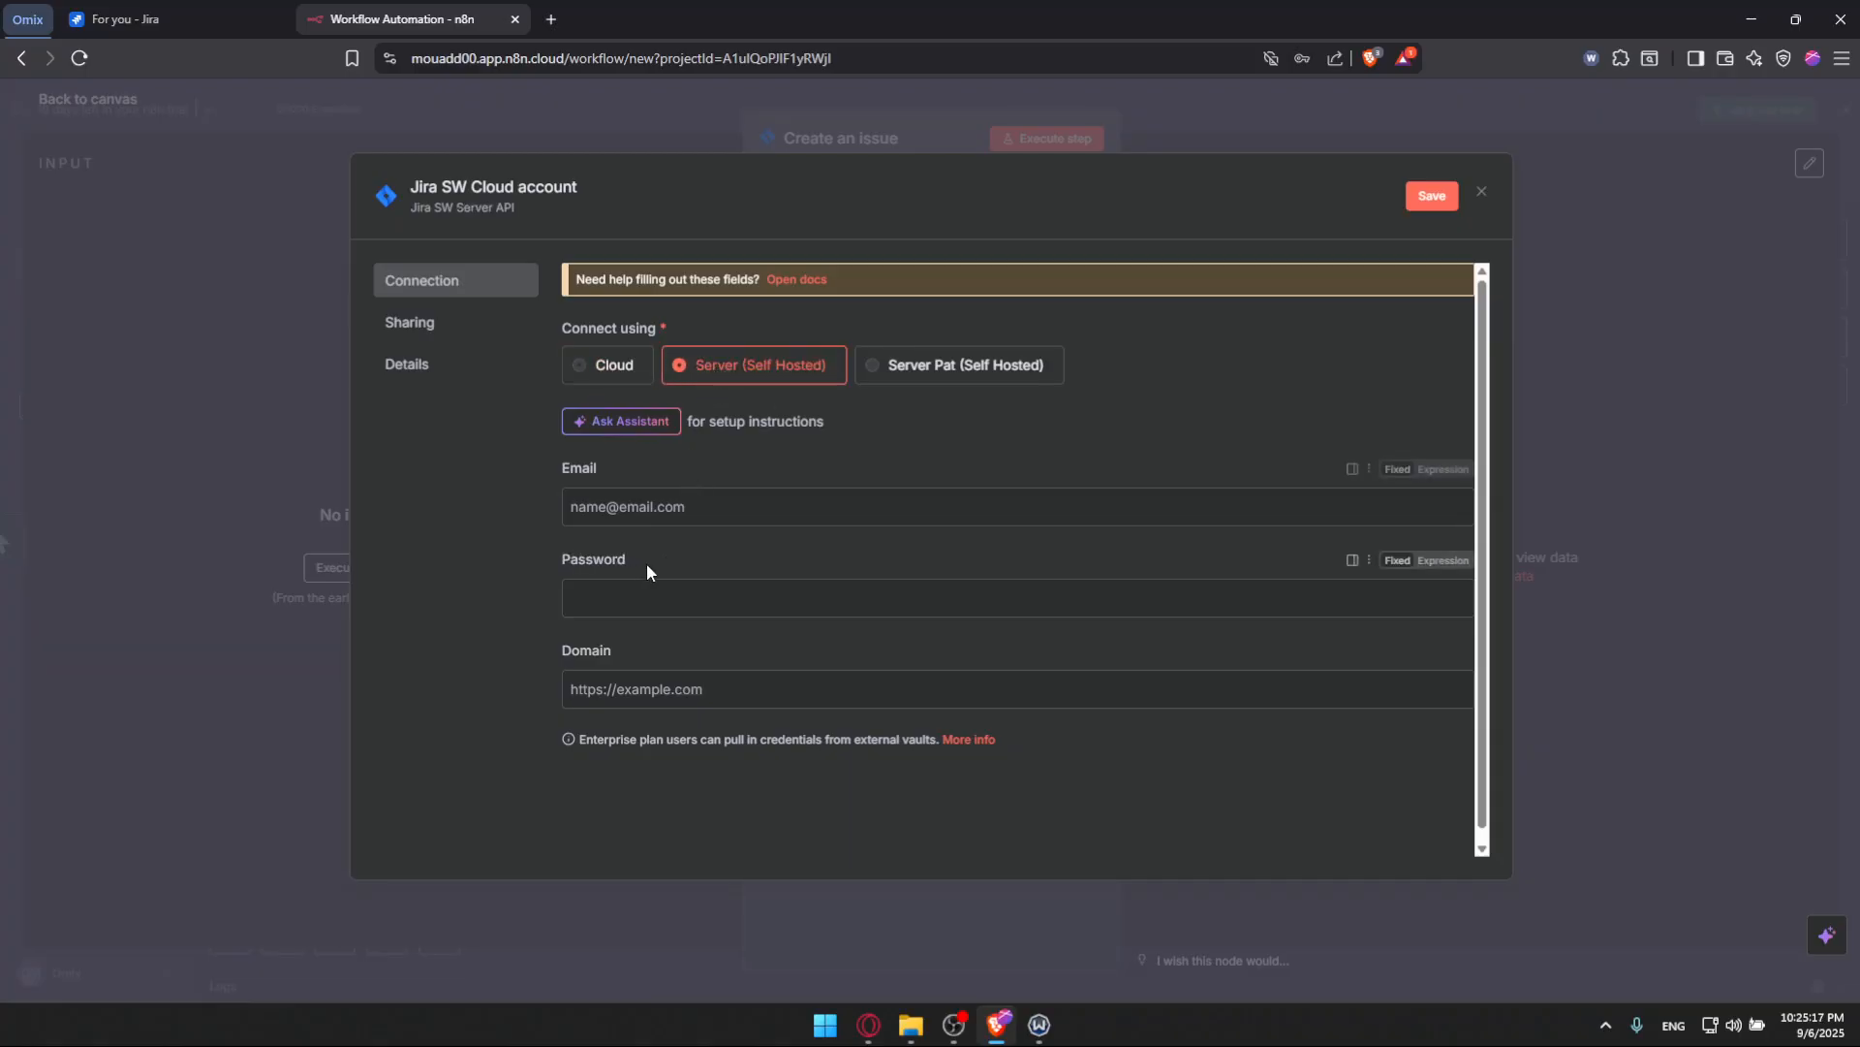
{"action": "double_click", "coordinate": [568, 562]}
{"action": "left_click", "coordinate": [585, 365]}
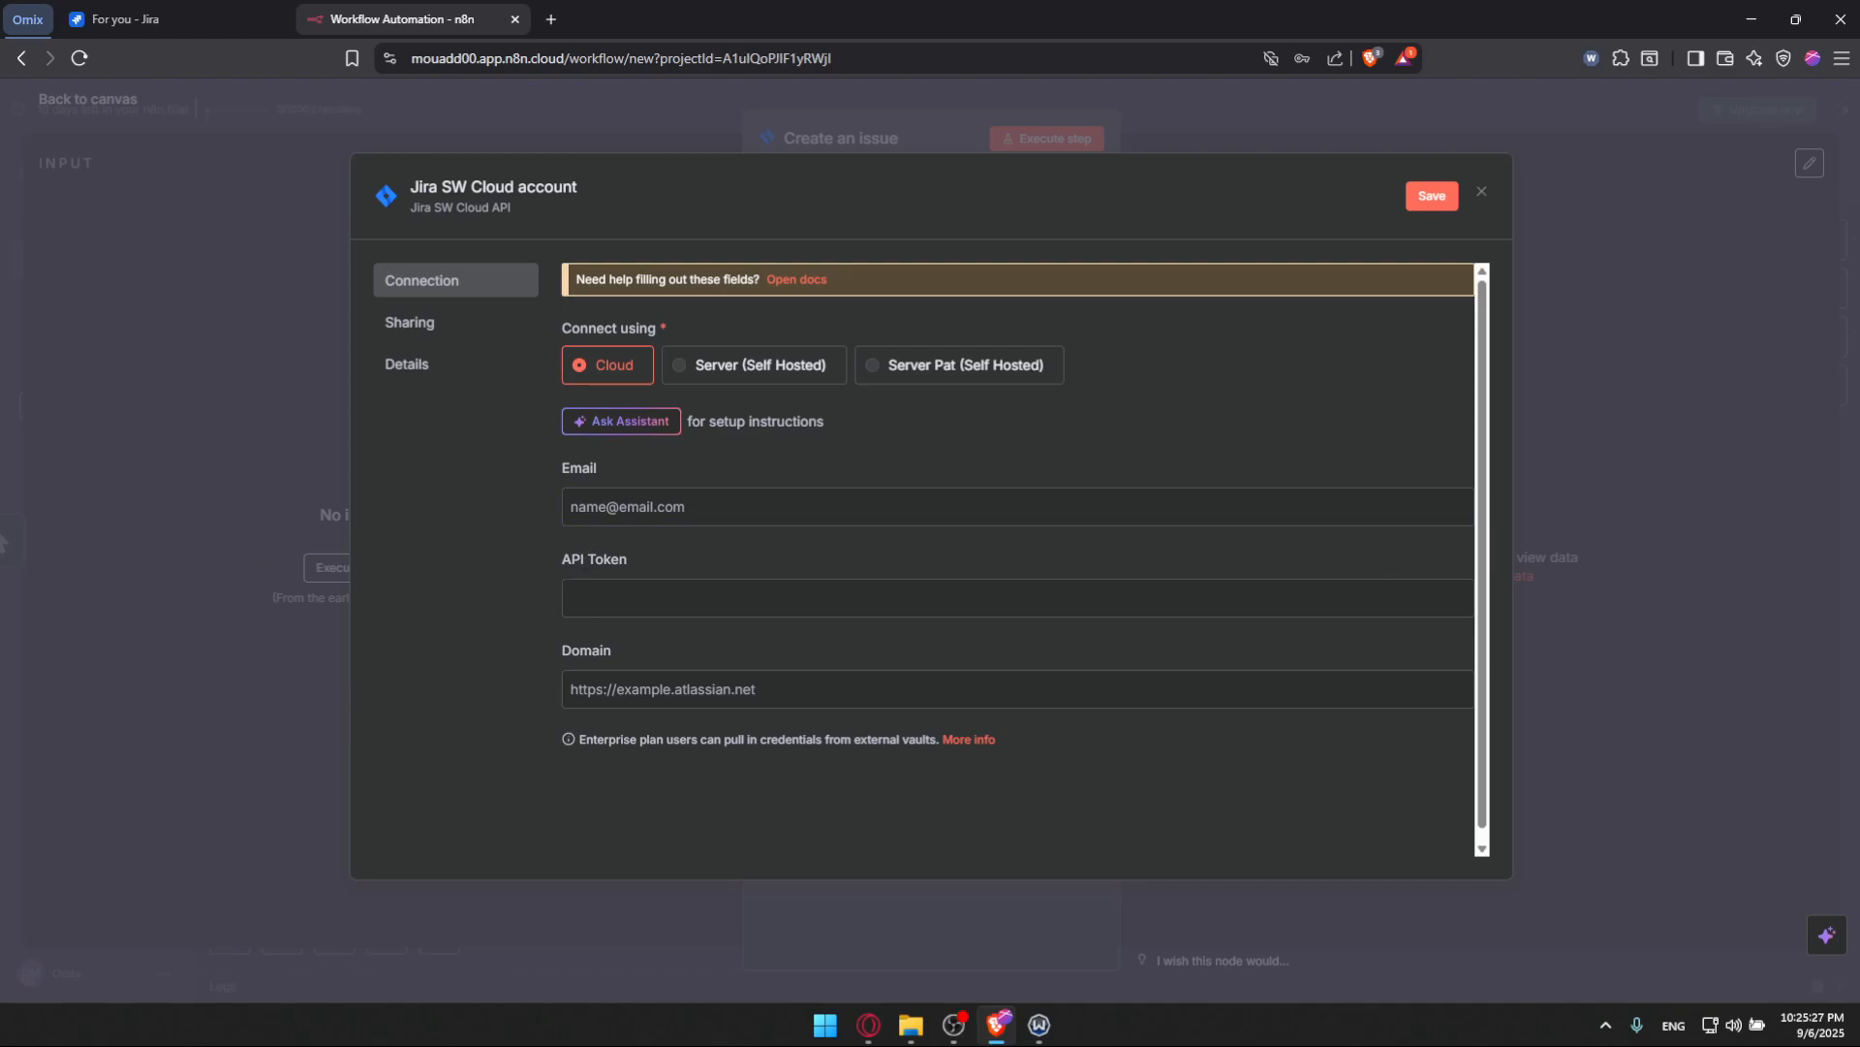
{"action": "left_click_drag", "start_coordinate": [555, 560], "coordinate": [682, 559]}
{"action": "left_click", "coordinate": [641, 565]}
- Search Google for 'jira api token' and open Atlassian's API token guide
{"action": "left_click", "coordinate": [551, 27]}
{"action": "type", "text": "j"}
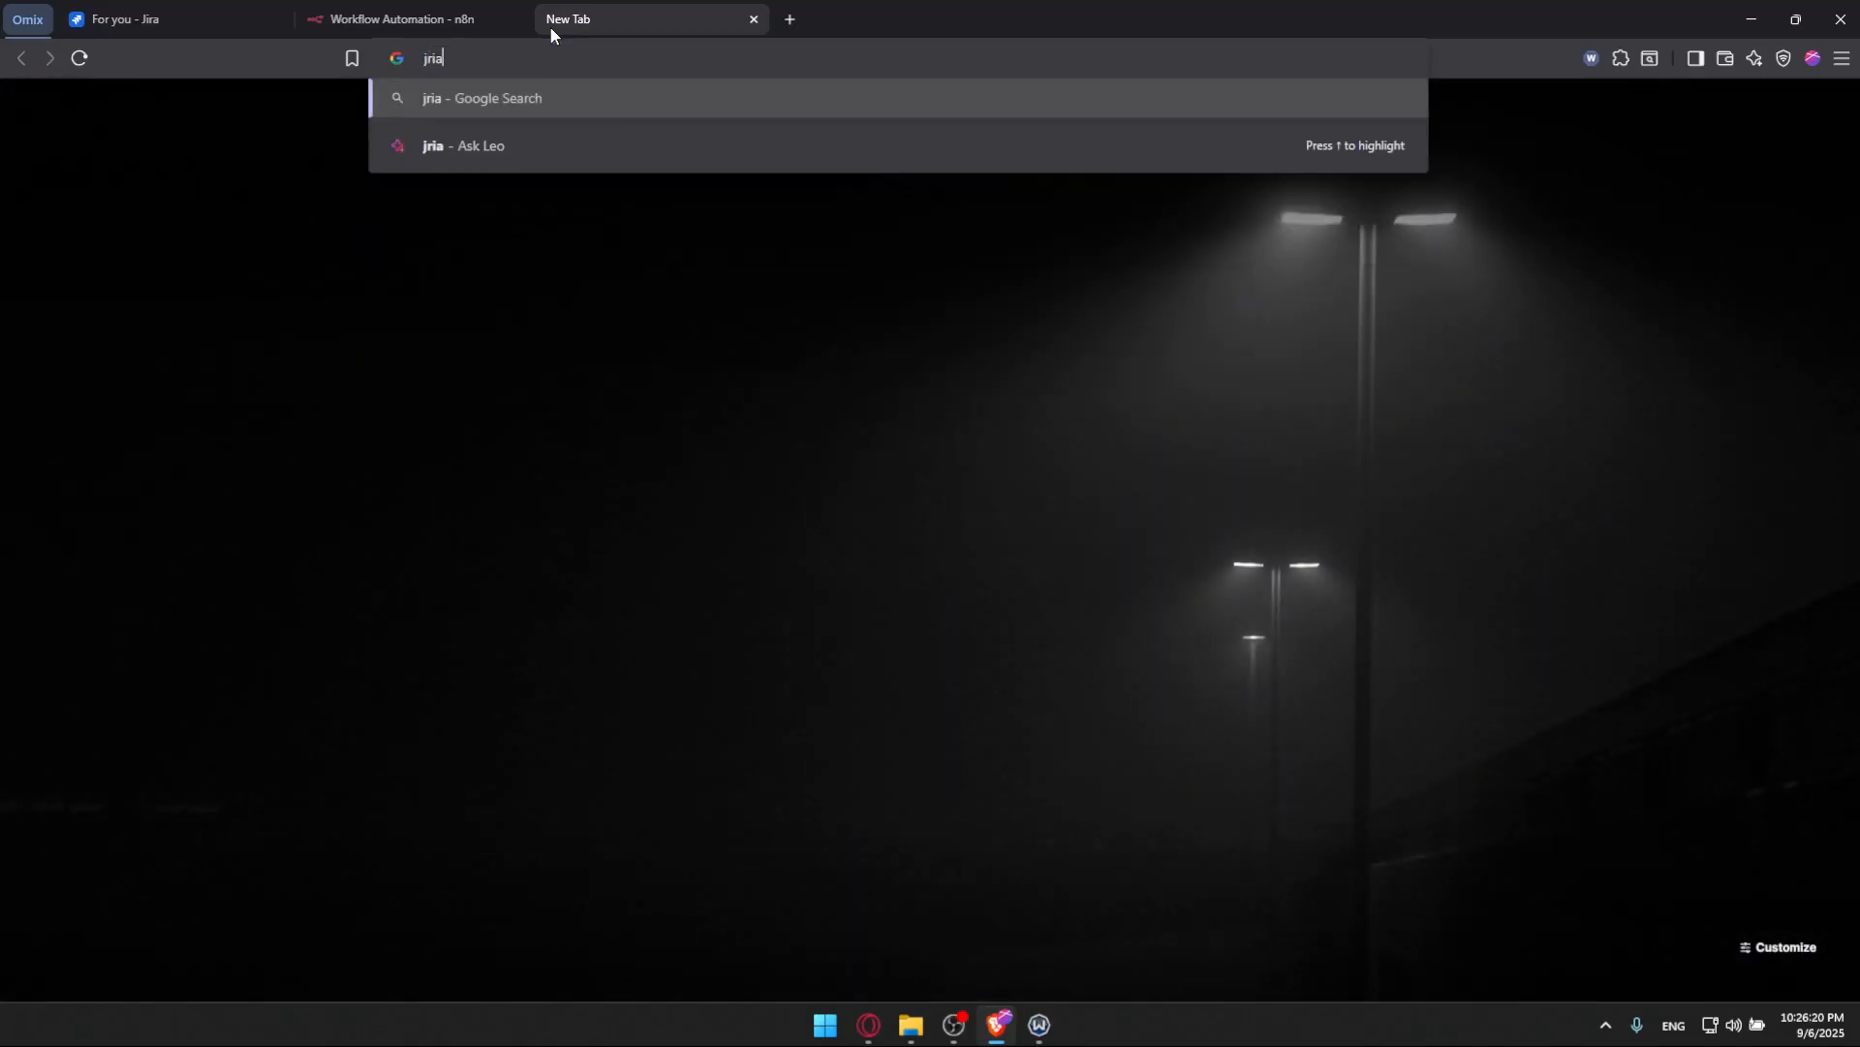
{"action": "type", "text": "ira"}
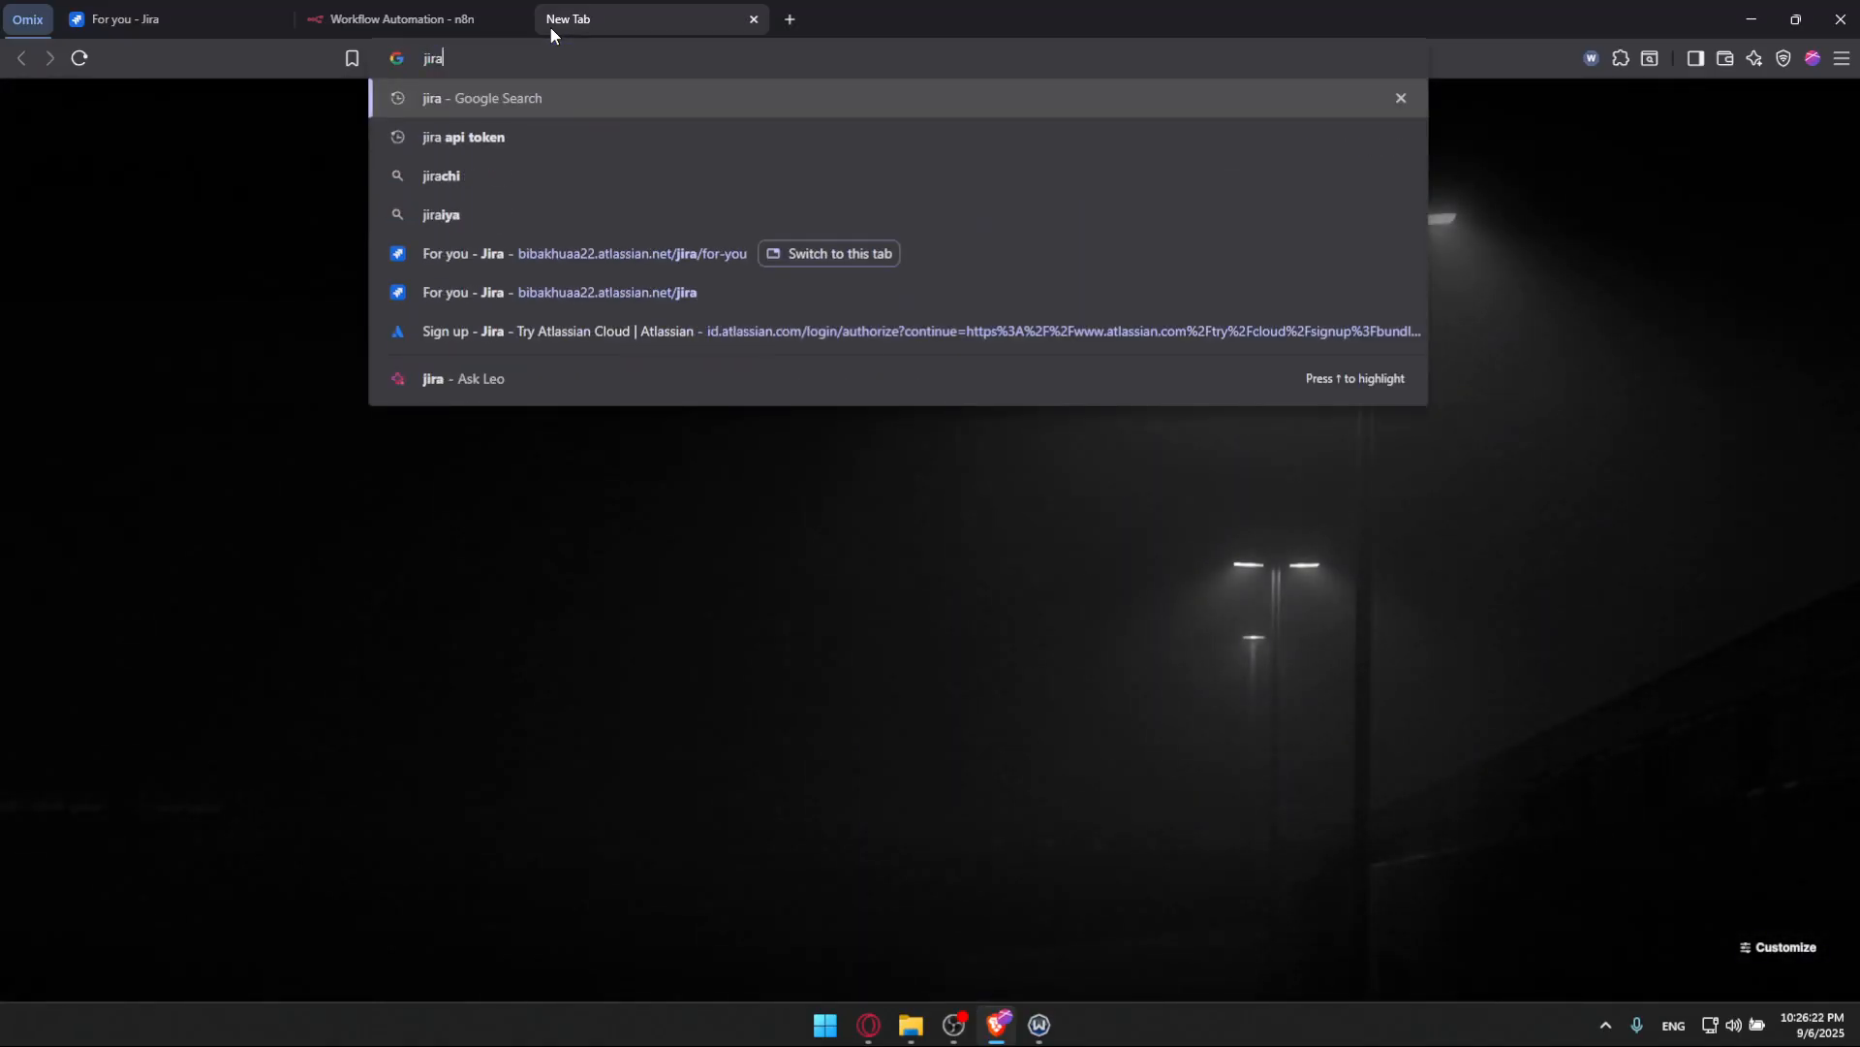
{"action": "type", "text": " api token"}
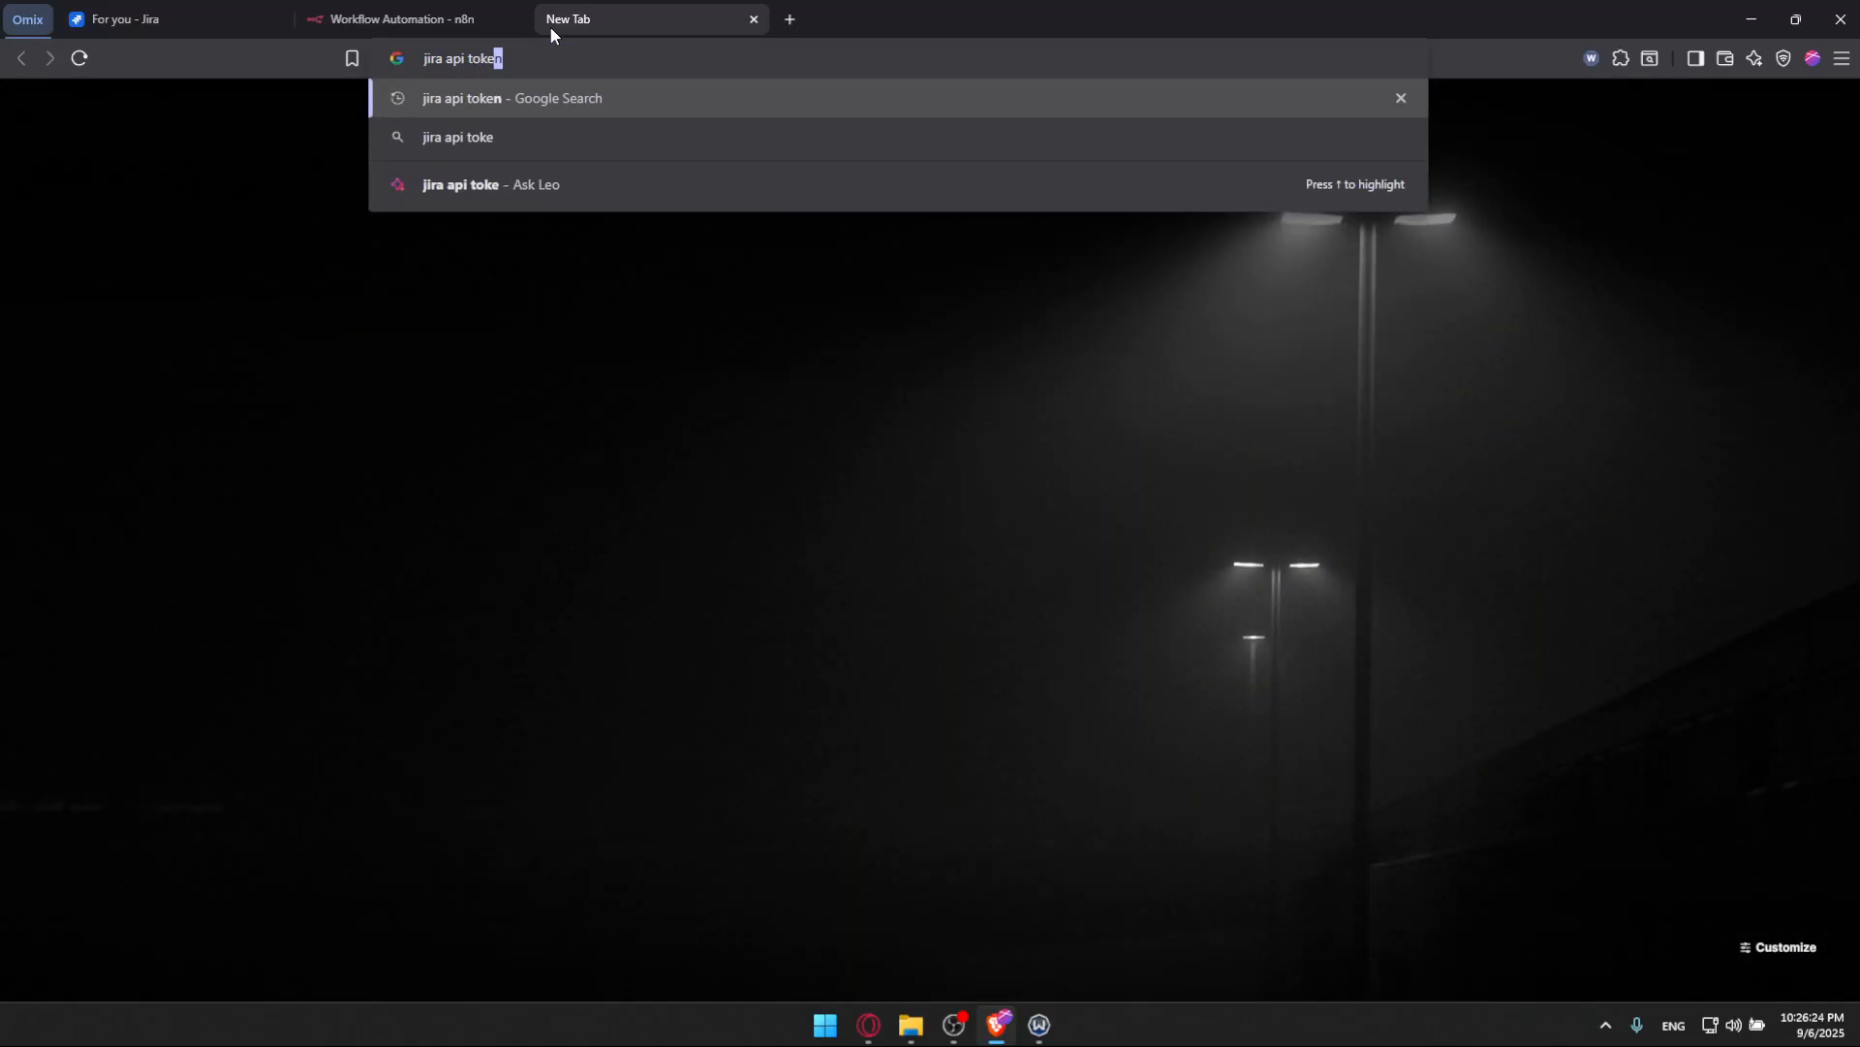
{"action": "key", "text": "Return"}
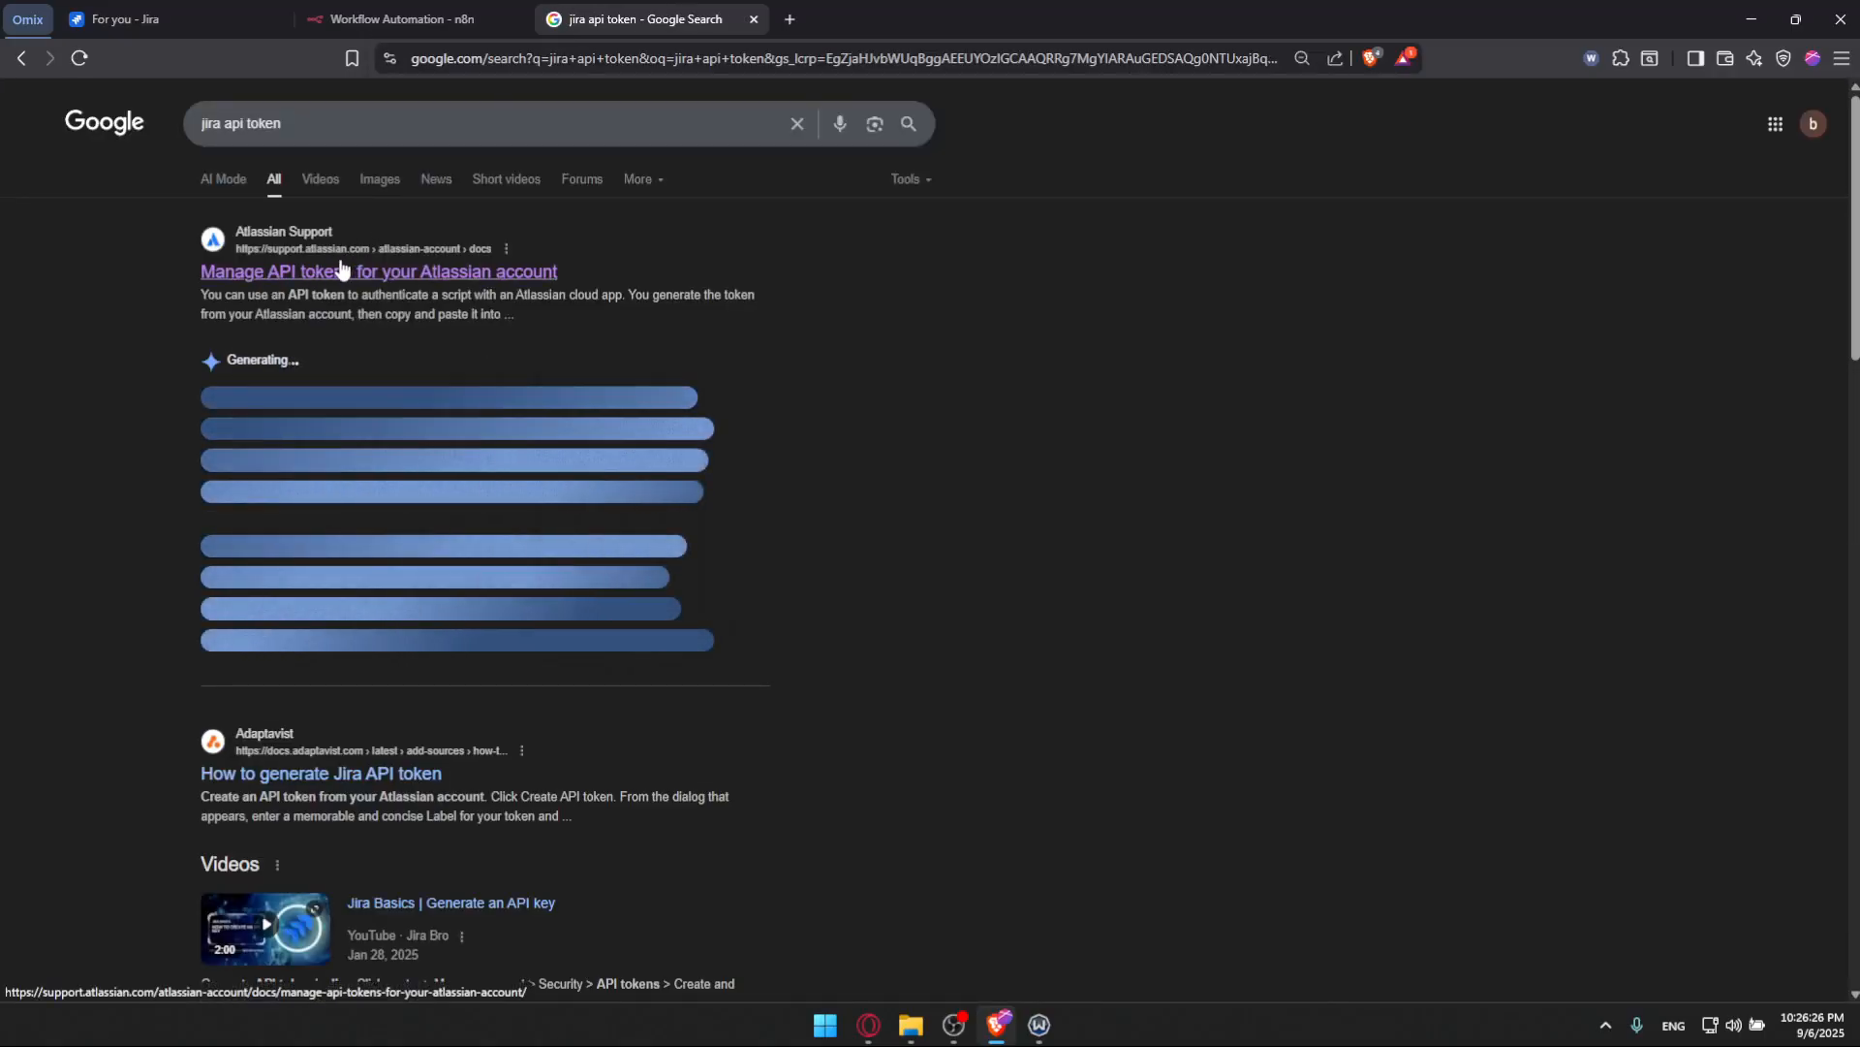
{"action": "left_click", "coordinate": [337, 268]}
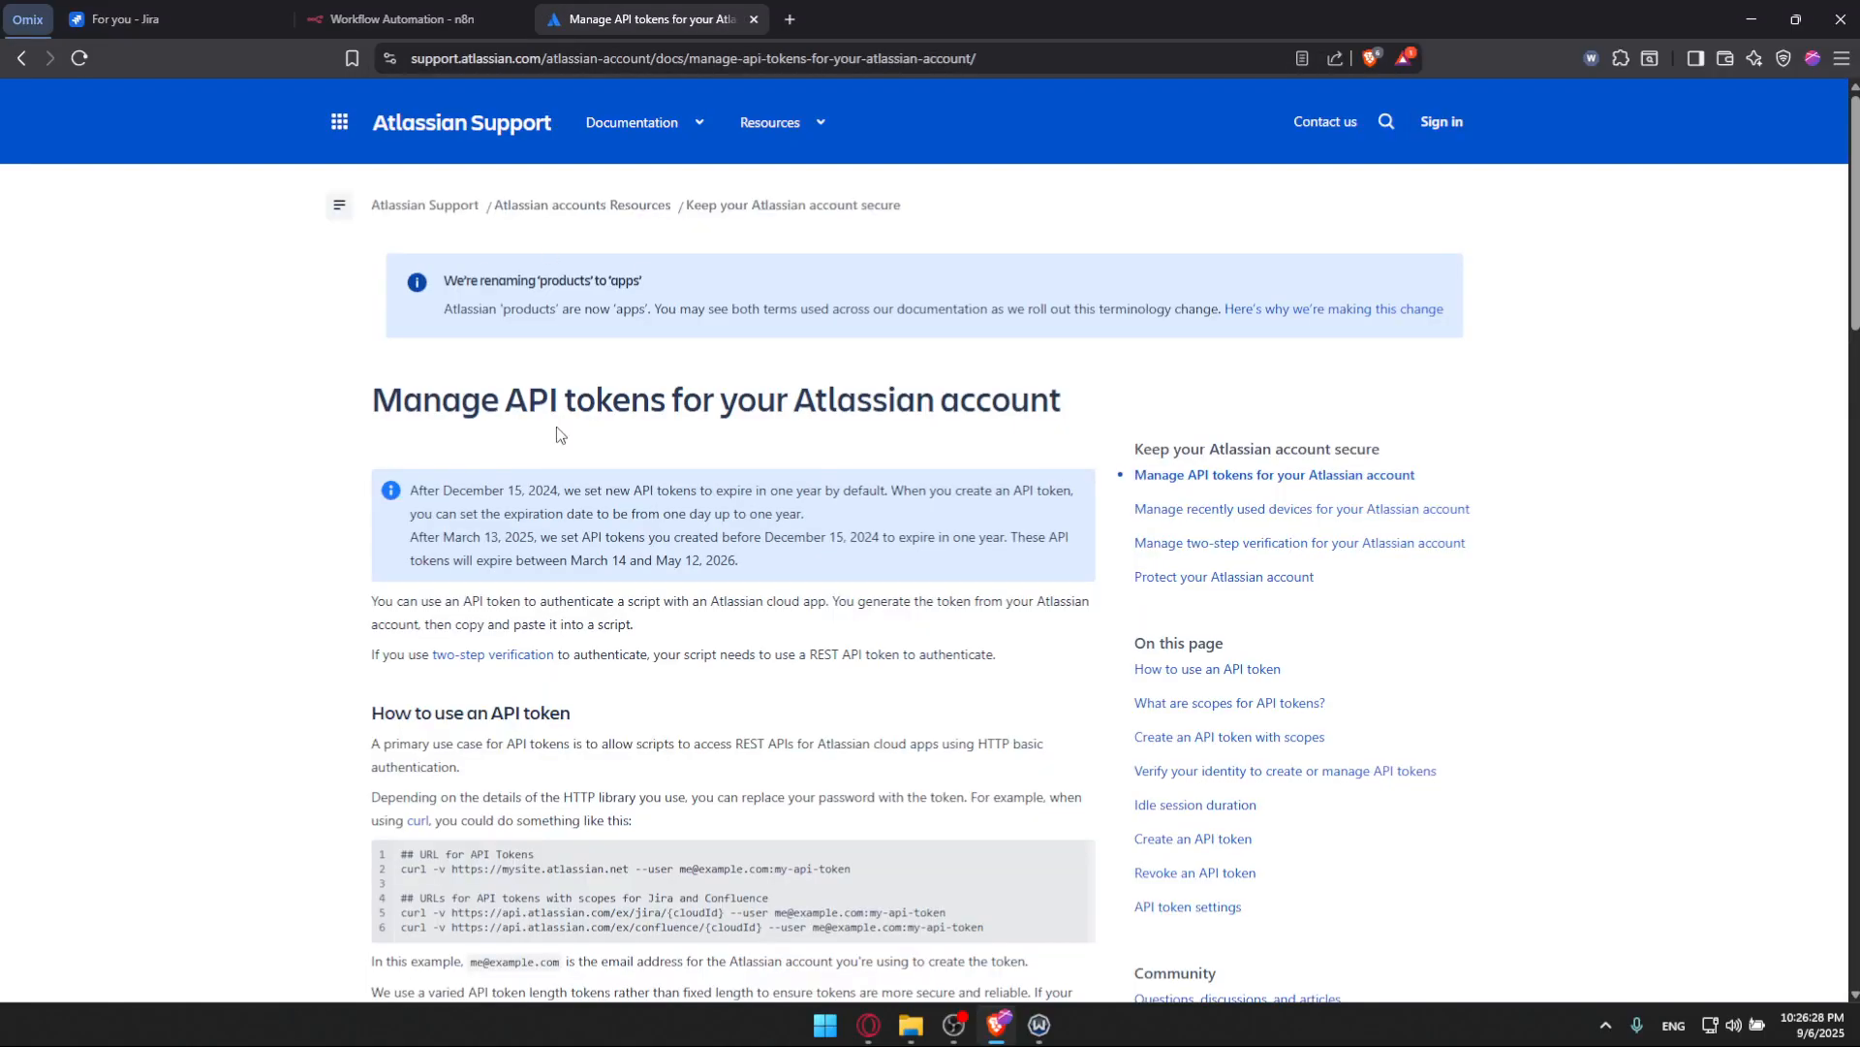
- Follow the guide's link to the account's API tokens page, reaching the identity verification prompt
{"action": "scroll", "coordinate": [565, 436], "scroll_direction": "down", "scroll_amount": 10}
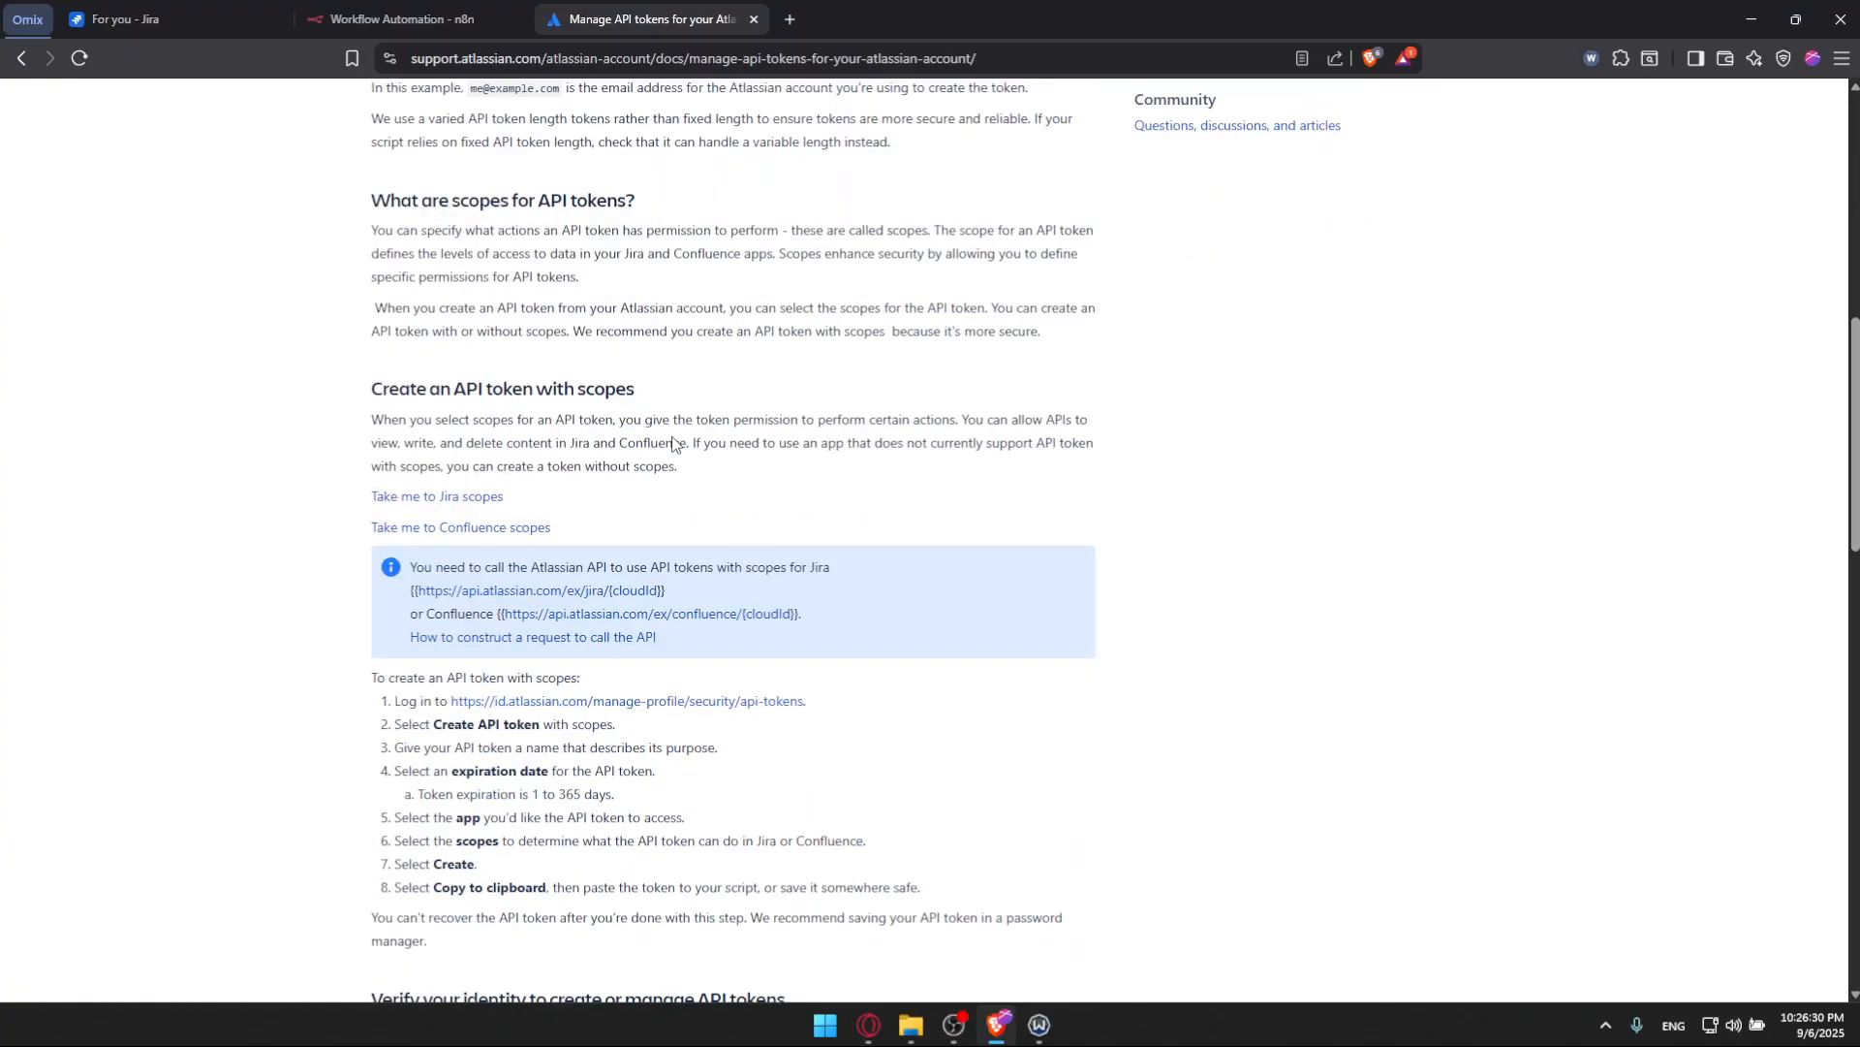
{"action": "left_click_drag", "start_coordinate": [372, 292], "coordinate": [654, 292]}
{"action": "left_click", "coordinate": [654, 295]}
{"action": "left_click", "coordinate": [580, 607]}
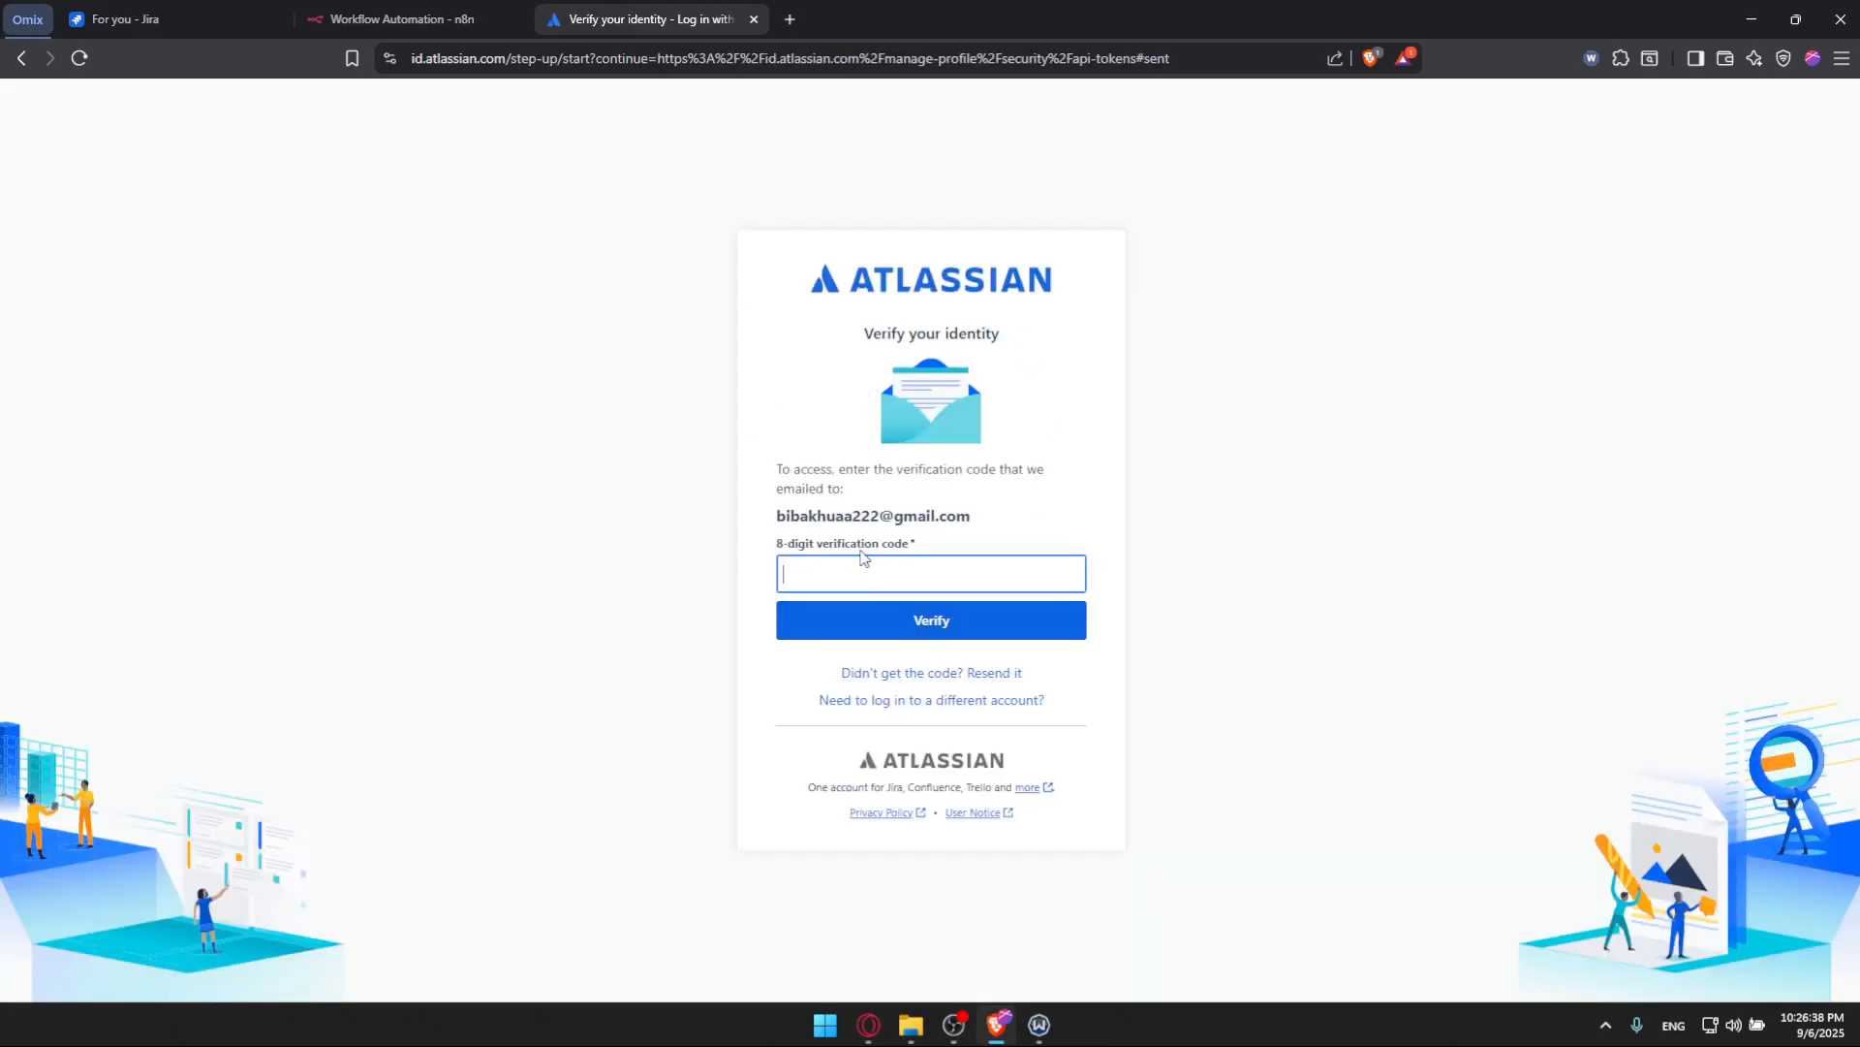
{"action": "left_click_drag", "start_coordinate": [771, 518], "coordinate": [988, 533]}
{"action": "left_click", "coordinate": [782, 545]}
{"action": "left_click_drag", "start_coordinate": [781, 544], "coordinate": [859, 533]}
{"action": "left_click", "coordinate": [859, 533]}
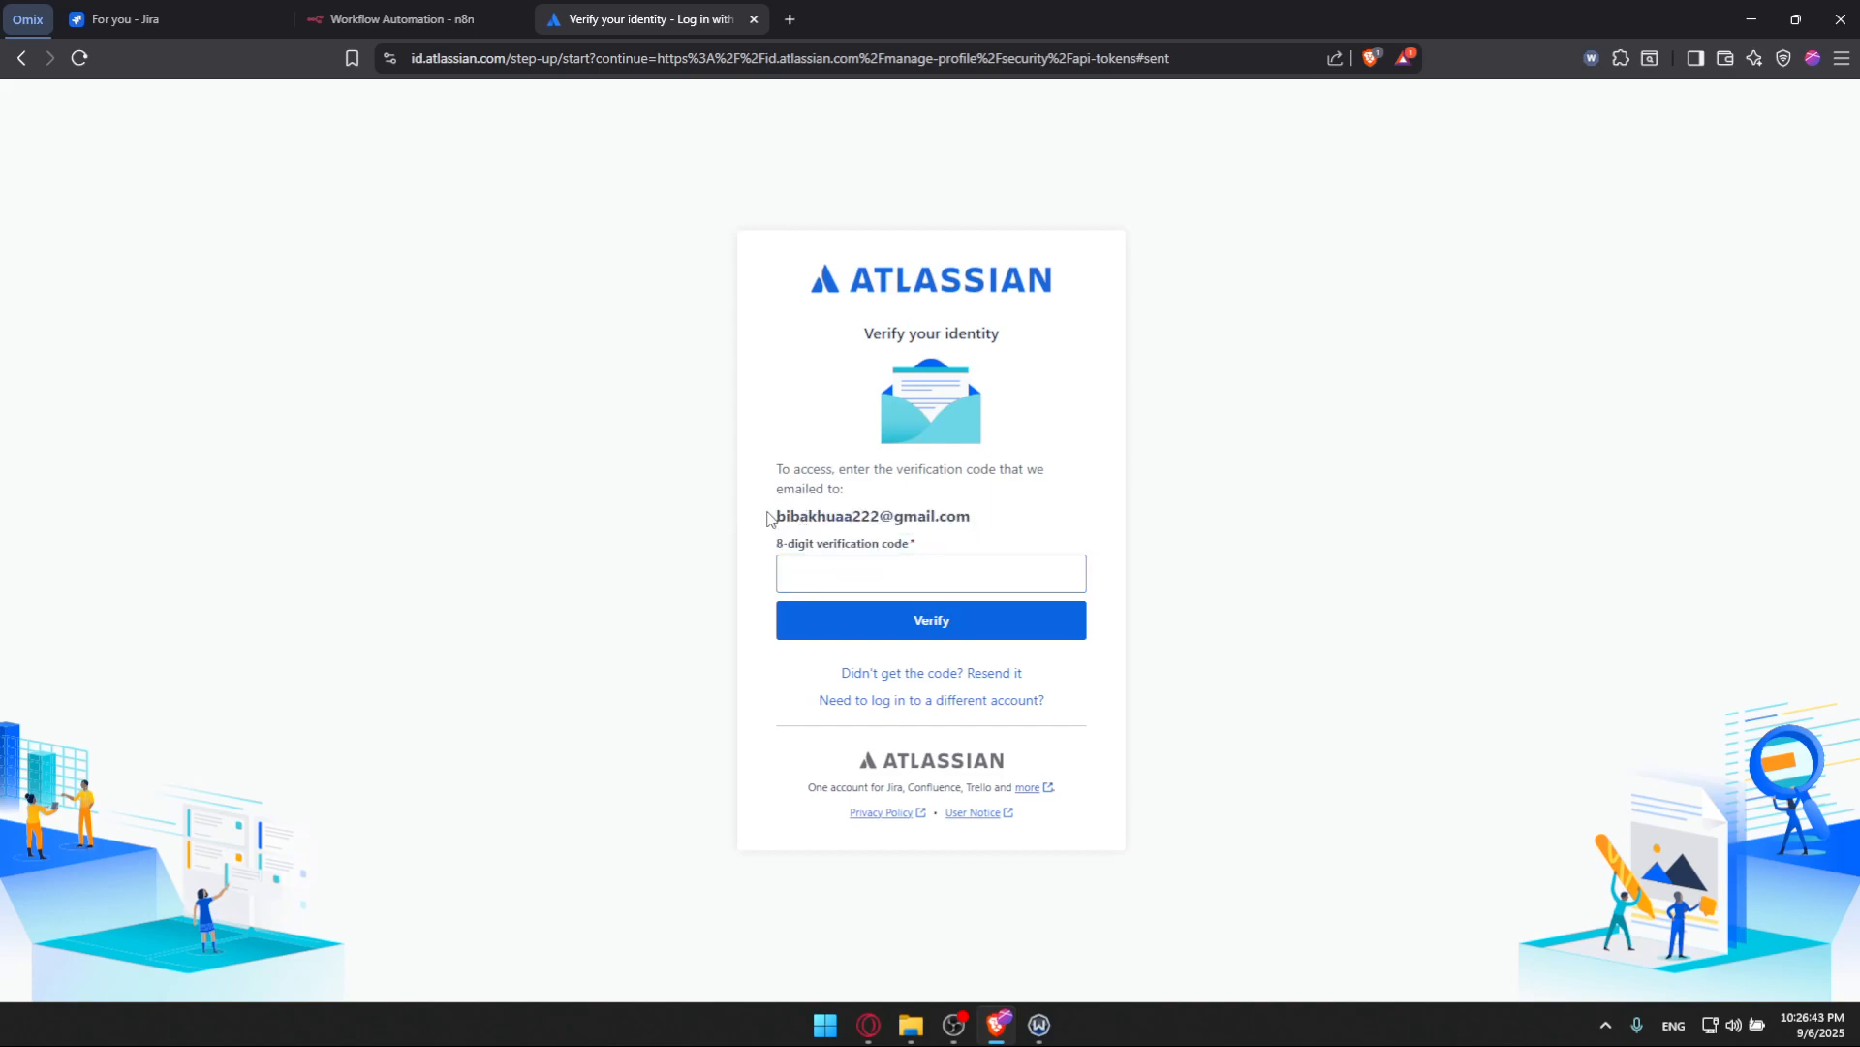
- Copy the code from Gmail's 'Verifying it's you' email into the verification field
{"action": "left_click", "coordinate": [789, 19]}
{"action": "type", "text": "google.com/mail/u/0/"}
{"action": "key", "text": "Return"}
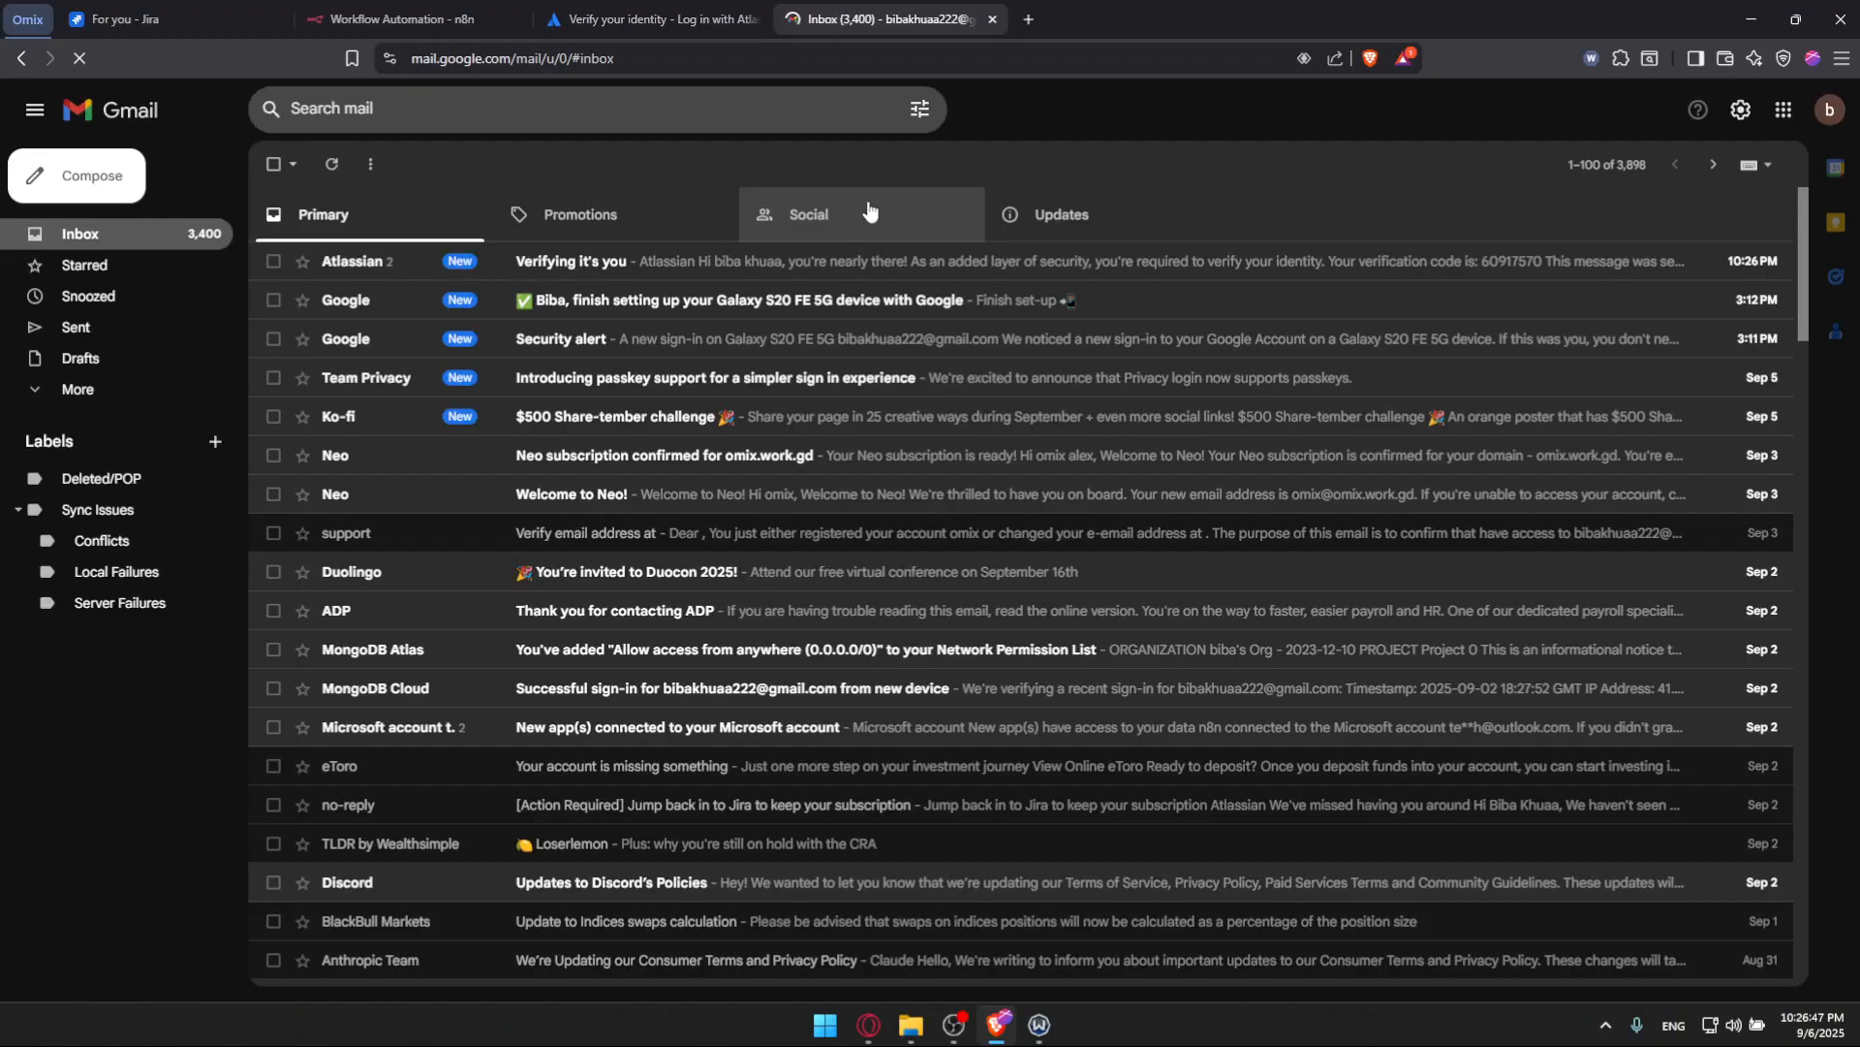
{"action": "left_click", "coordinate": [647, 259]}
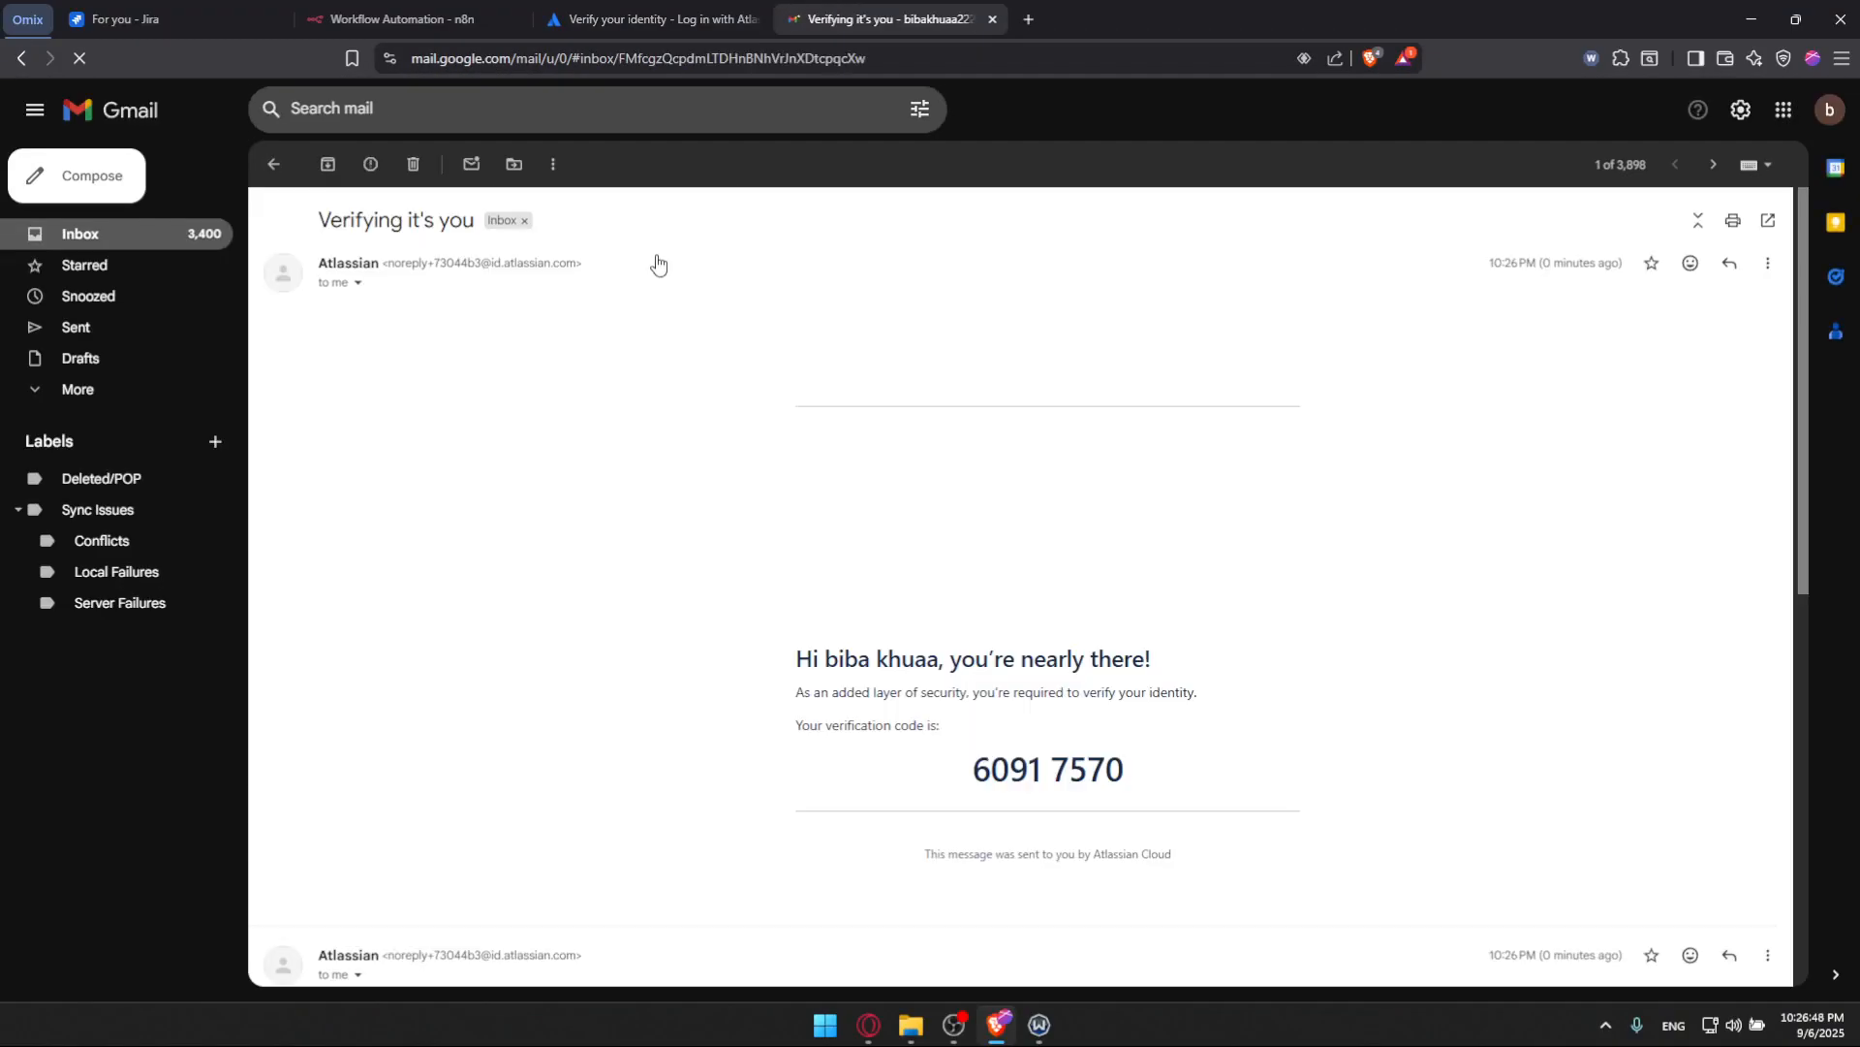
{"action": "scroll", "coordinate": [885, 428], "scroll_direction": "down", "scroll_amount": 8}
{"action": "scroll", "coordinate": [885, 432], "scroll_direction": "up", "scroll_amount": 7}
{"action": "scroll", "coordinate": [886, 432], "scroll_direction": "down", "scroll_amount": 1}
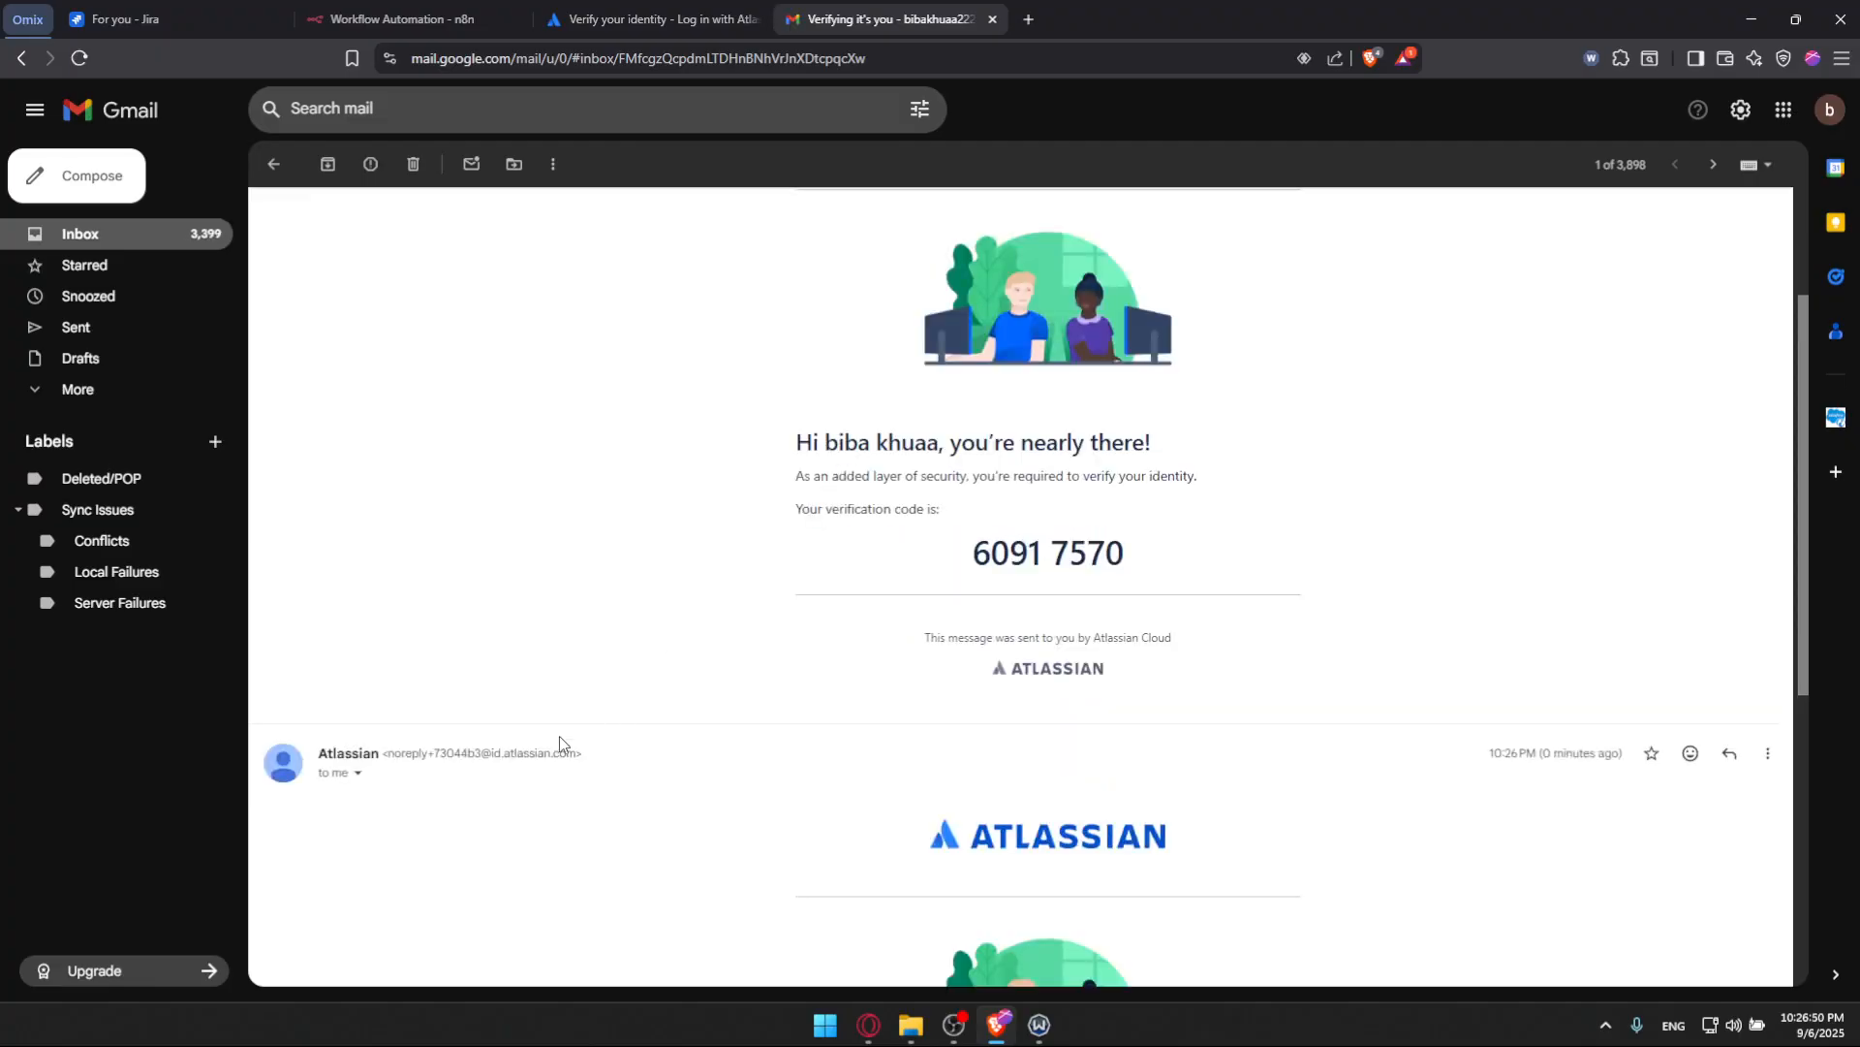
{"action": "scroll", "coordinate": [1462, 799], "scroll_direction": "up", "scroll_amount": 2}
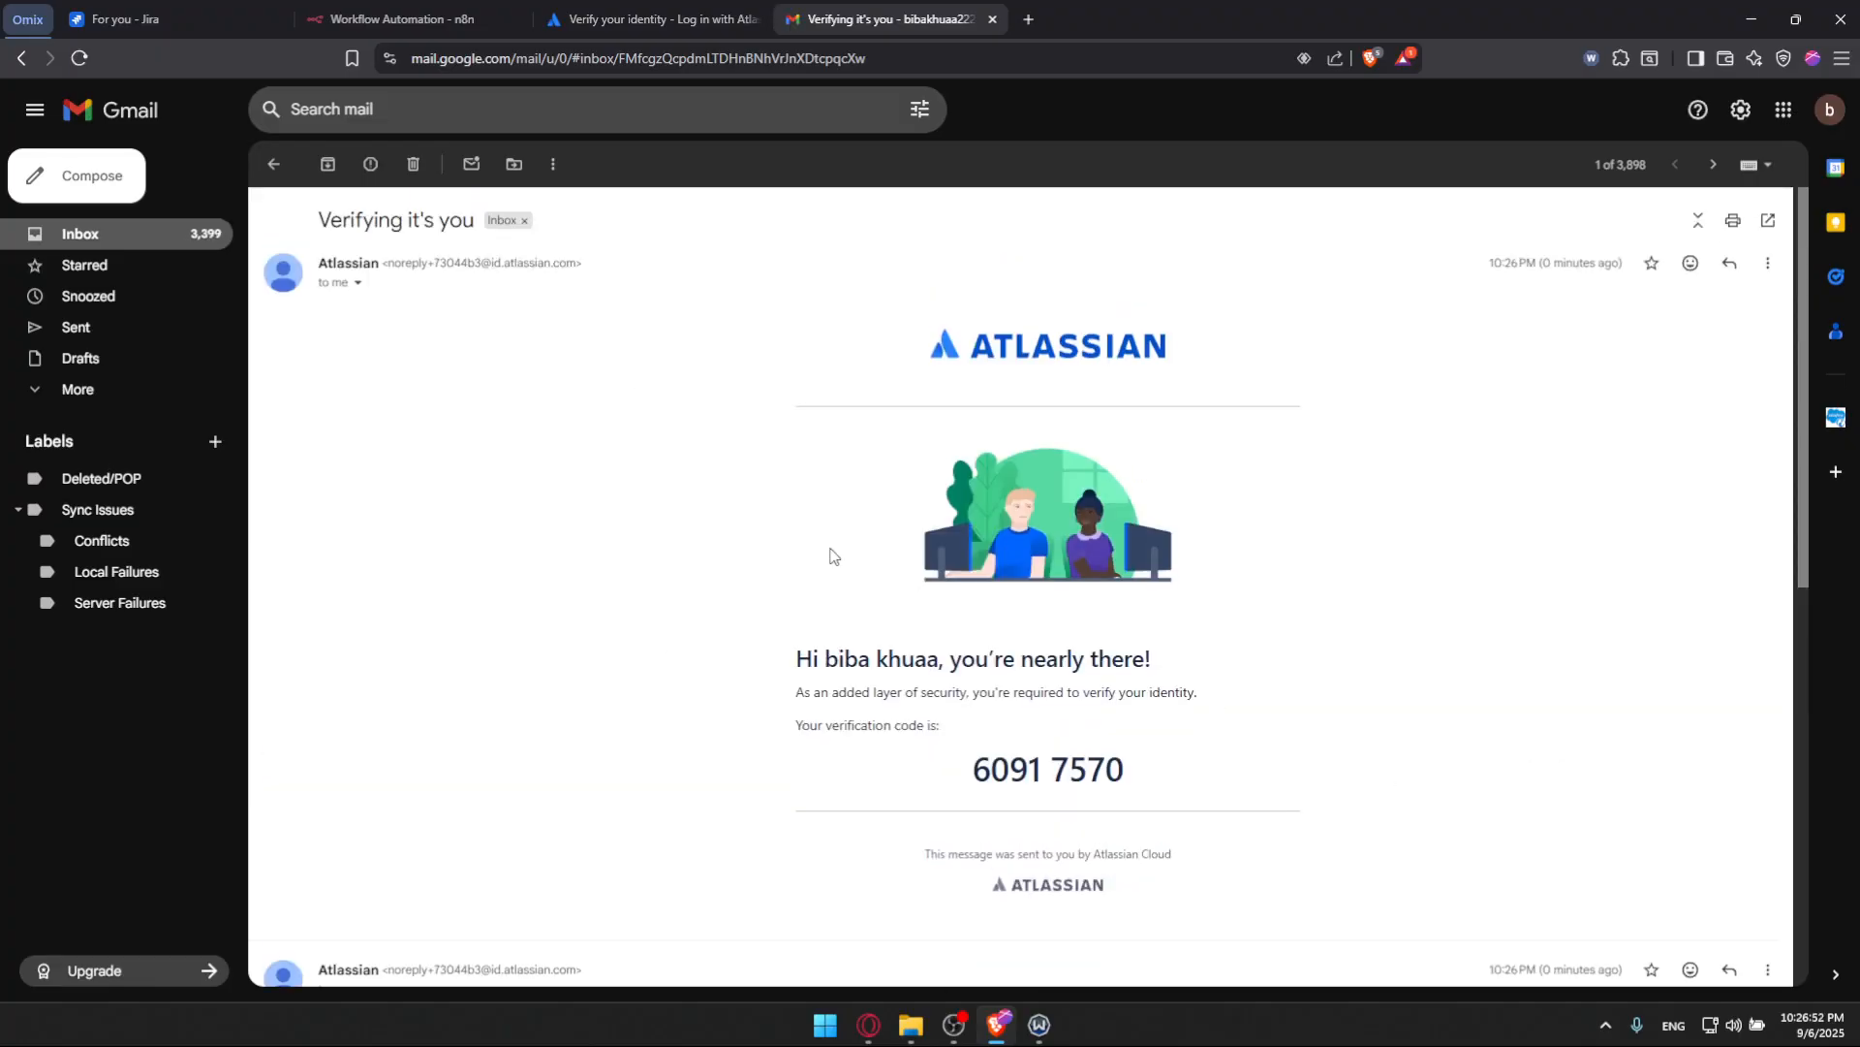
{"action": "left_click_drag", "start_coordinate": [970, 761], "coordinate": [1156, 776]}
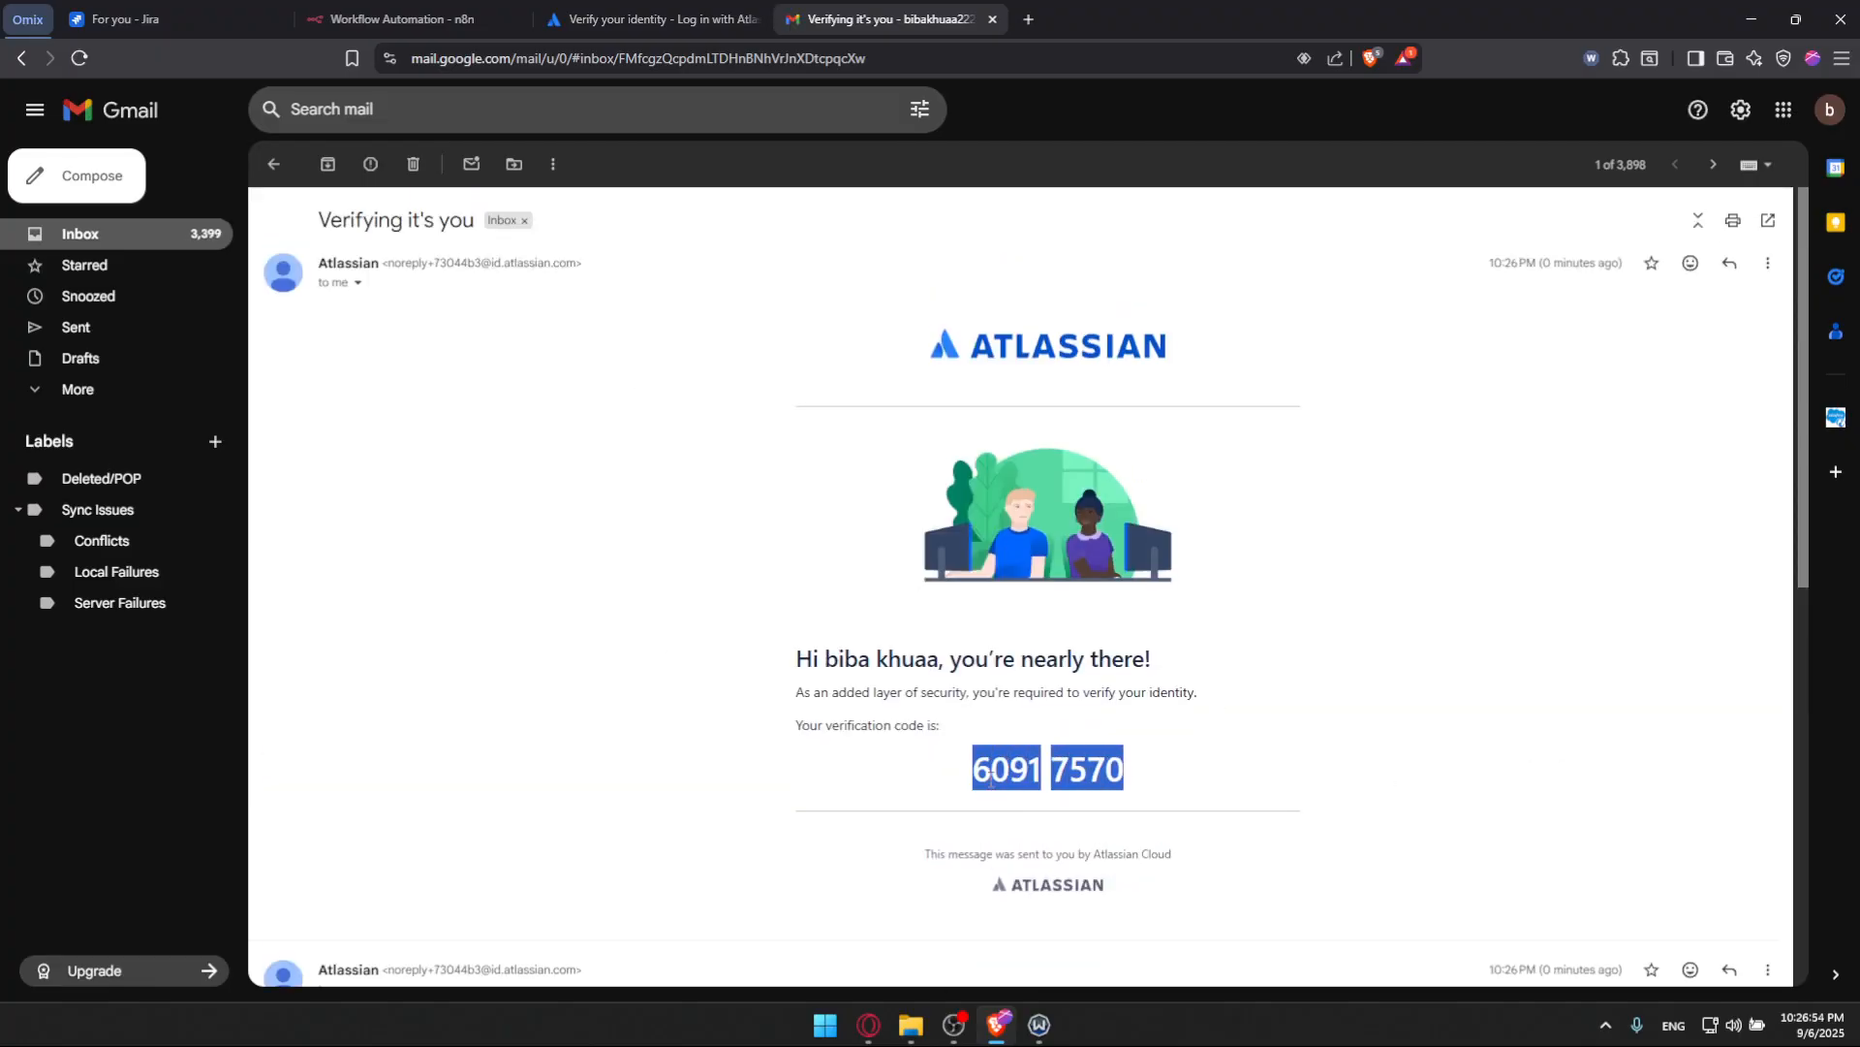
{"action": "key", "text": "ctrl+shift+Tab"}
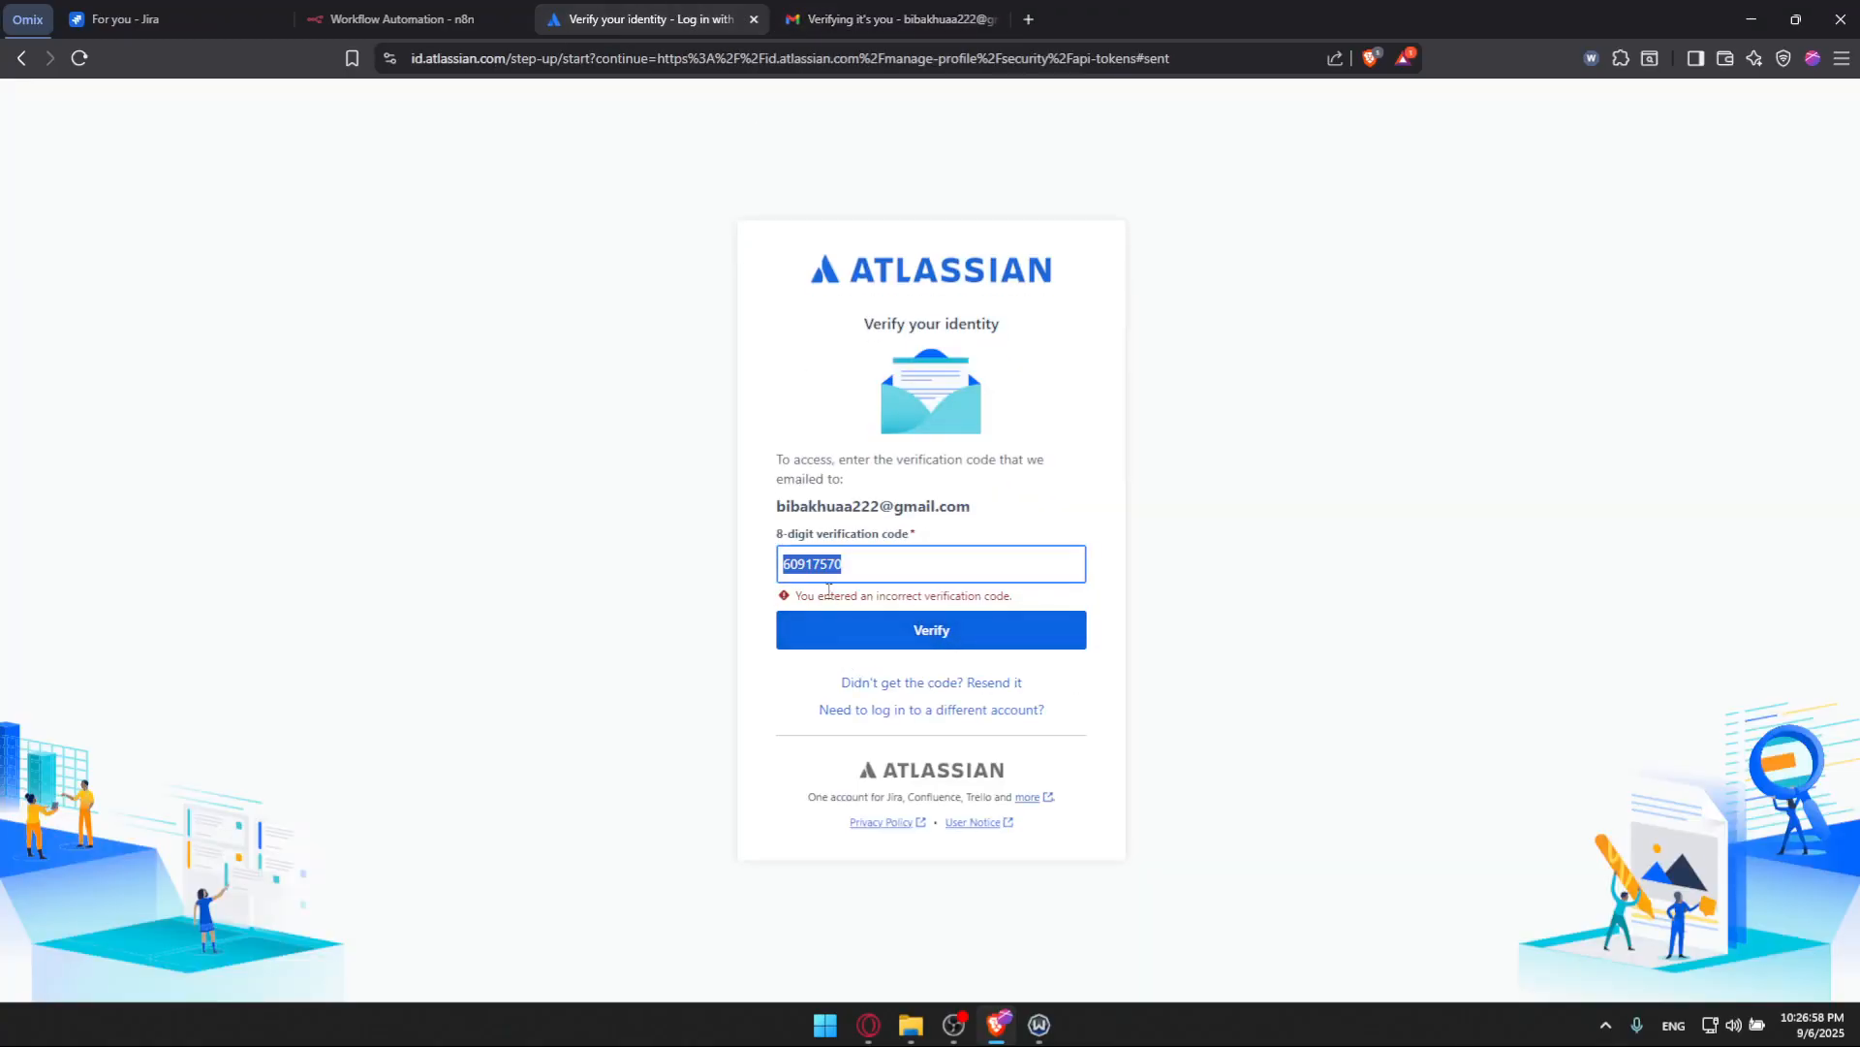
{"action": "left_click", "coordinate": [870, 559]}
- Copy the newer verification code from the latest email and return to the verification page
{"action": "key", "text": "ctrl+Tab"}
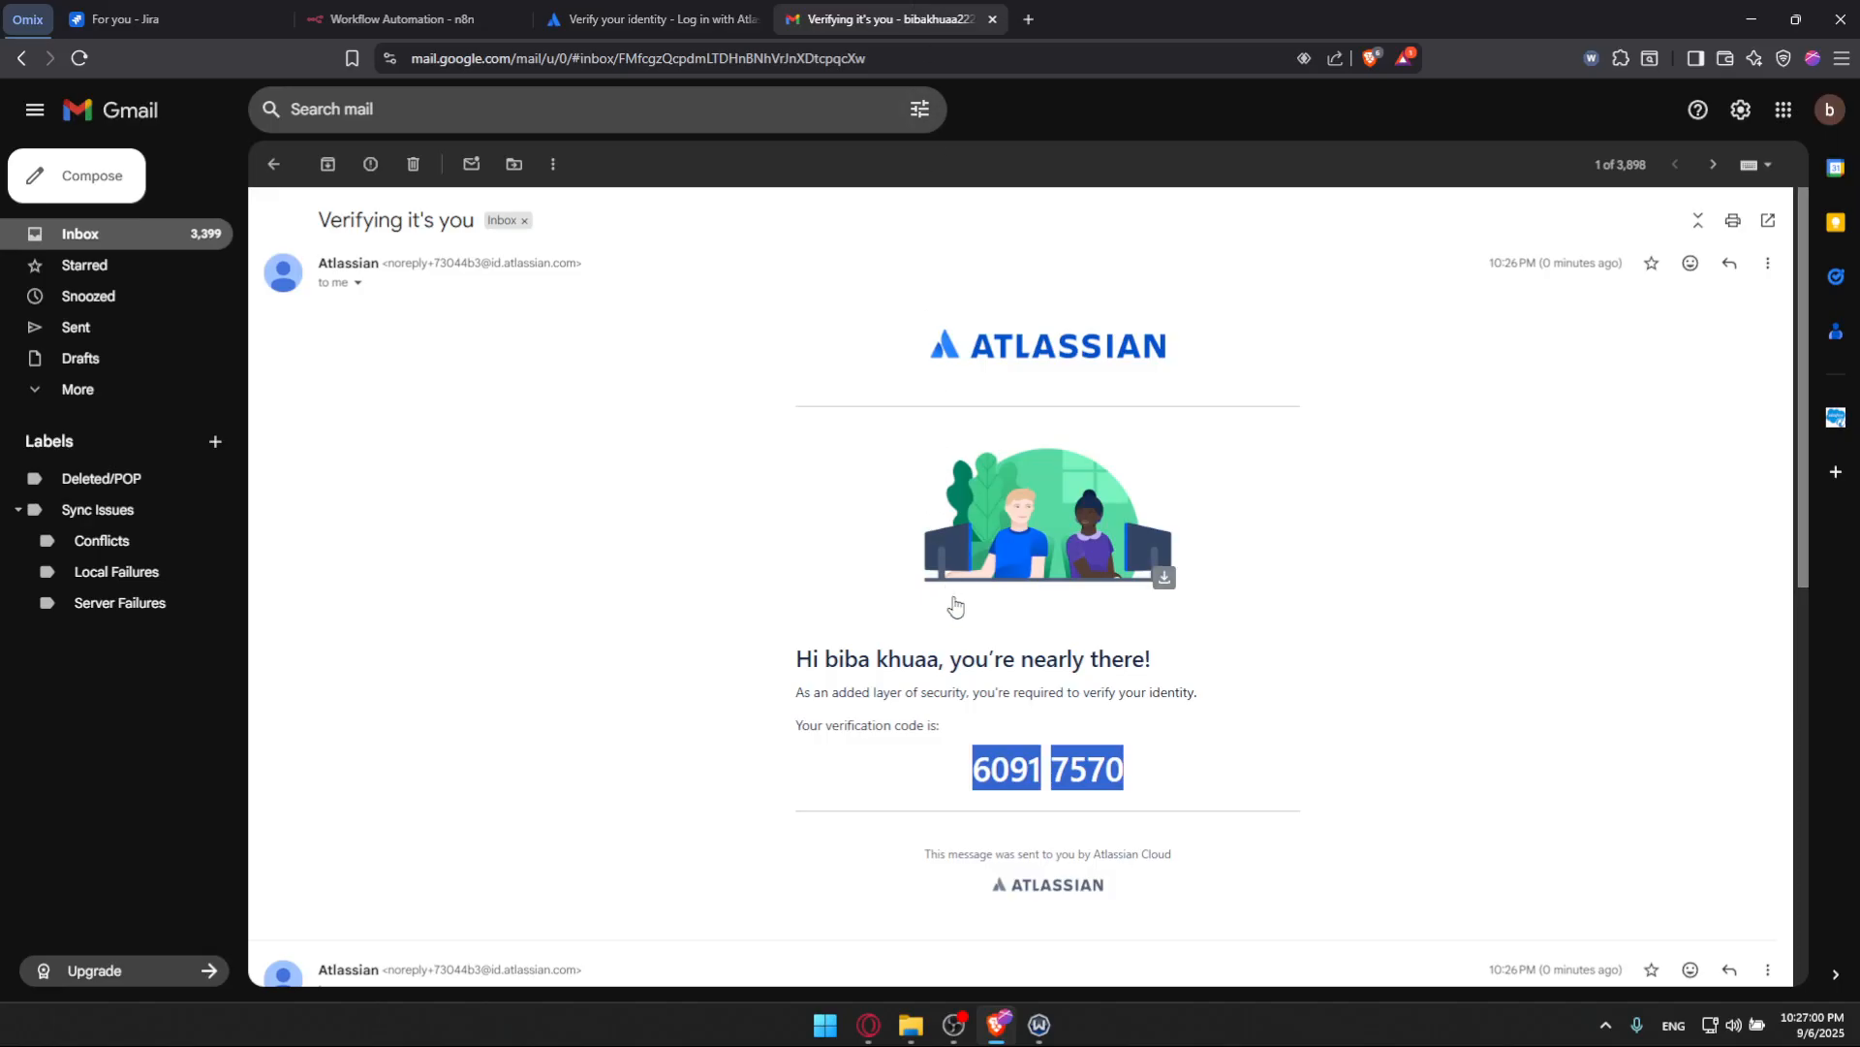
{"action": "left_click", "coordinate": [688, 17]}
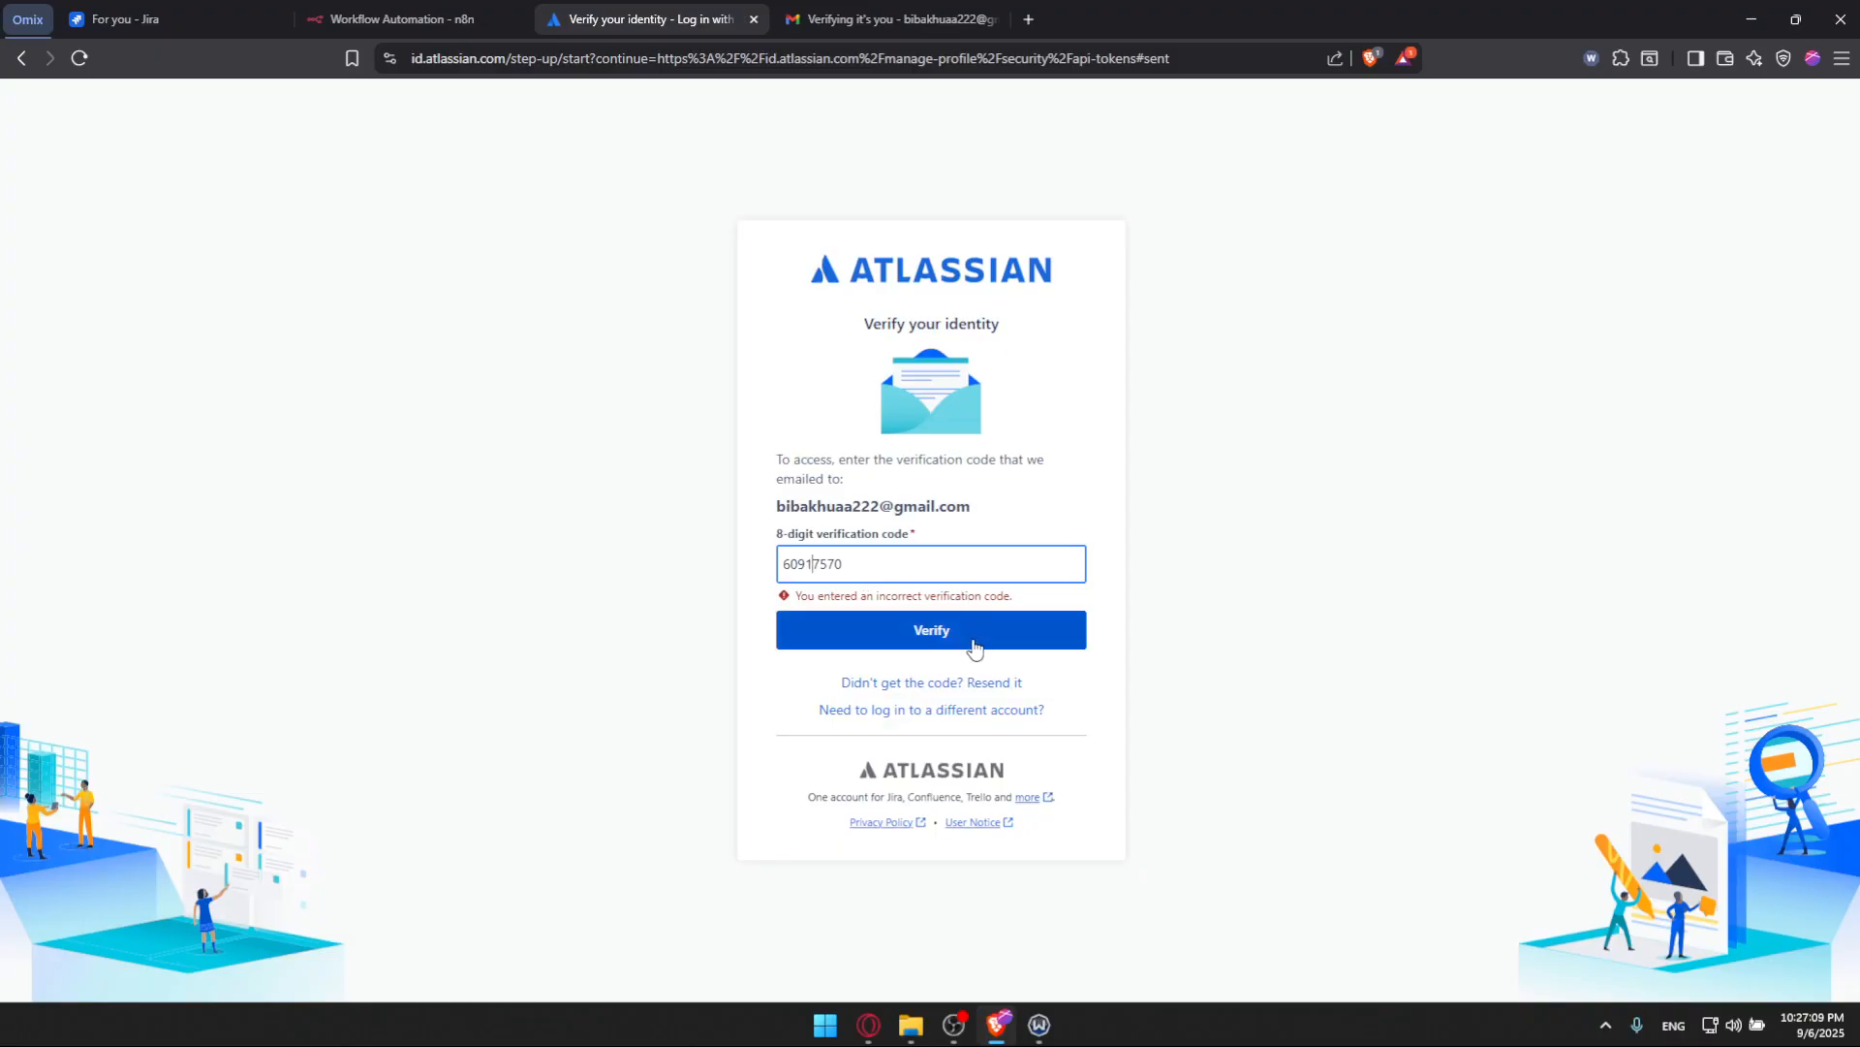
{"action": "left_click", "coordinate": [839, 7]}
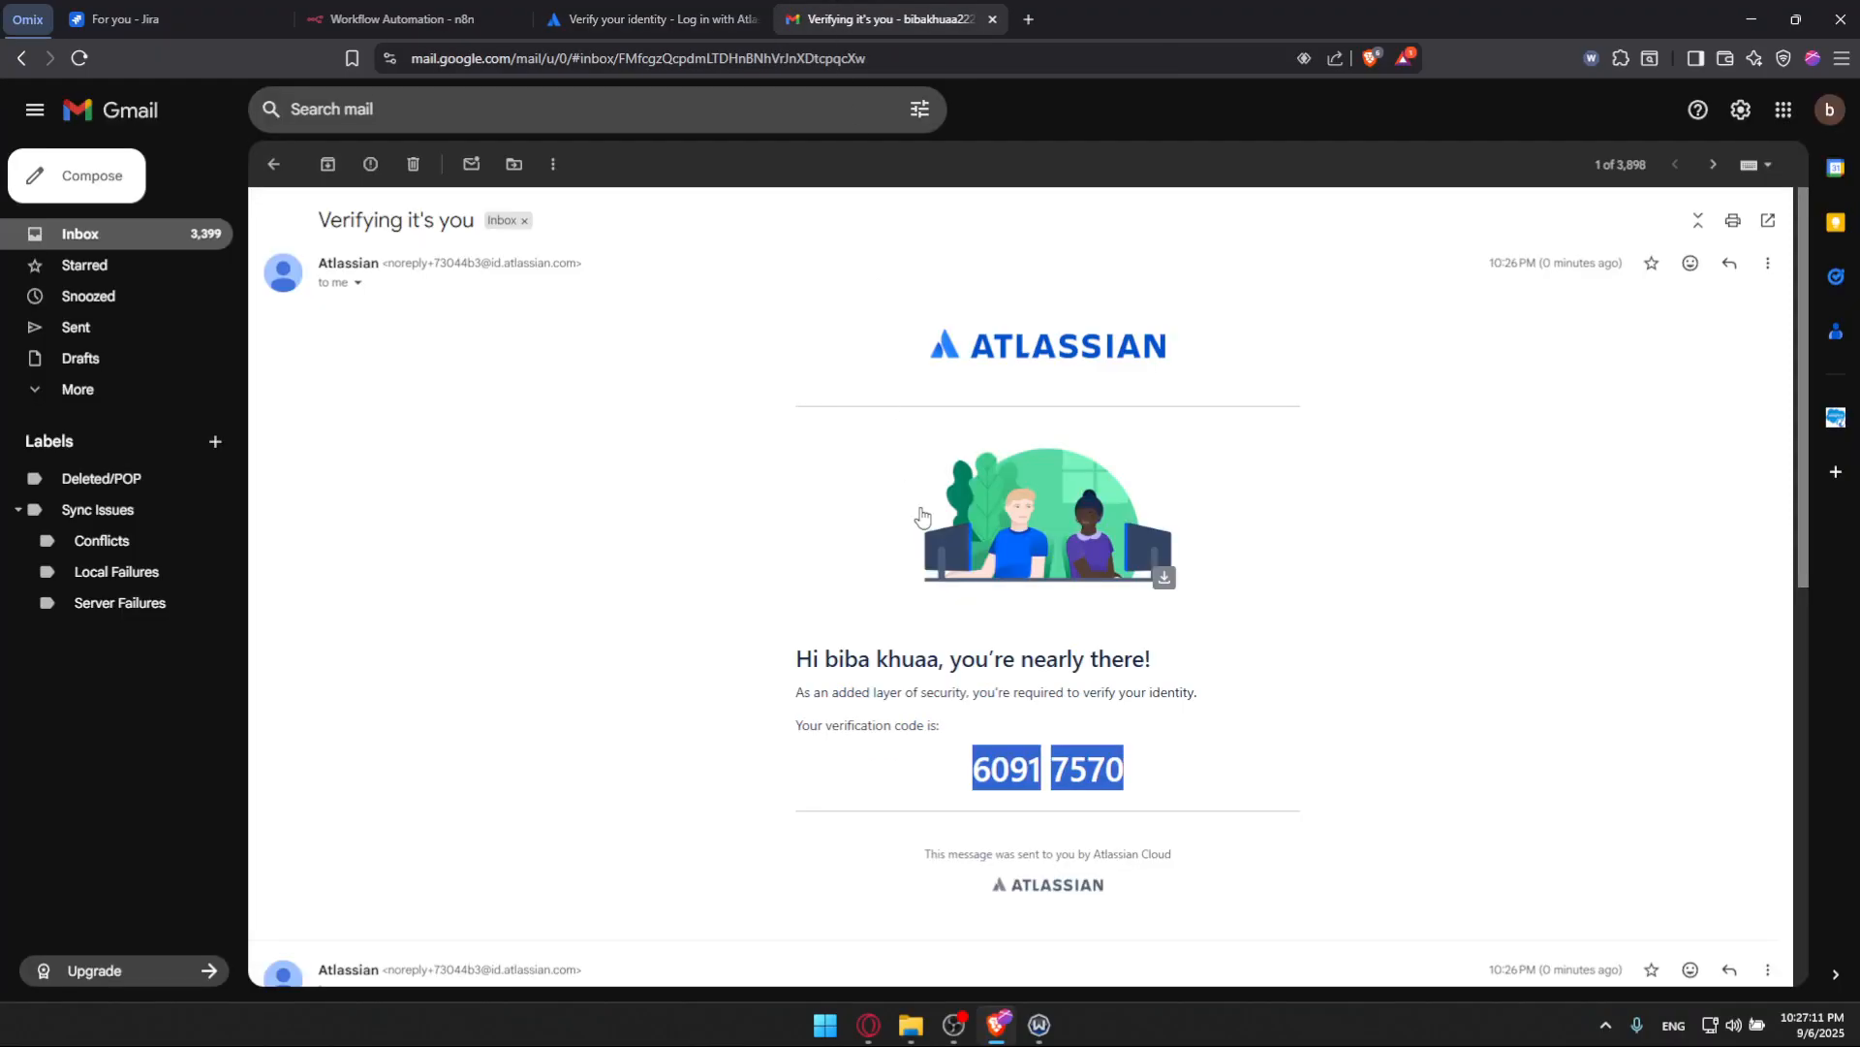
{"action": "scroll", "coordinate": [1047, 582], "scroll_direction": "down", "scroll_amount": 5}
{"action": "left_click_drag", "start_coordinate": [1131, 894], "coordinate": [951, 898]}
{"action": "key", "text": "ctrl+c"}
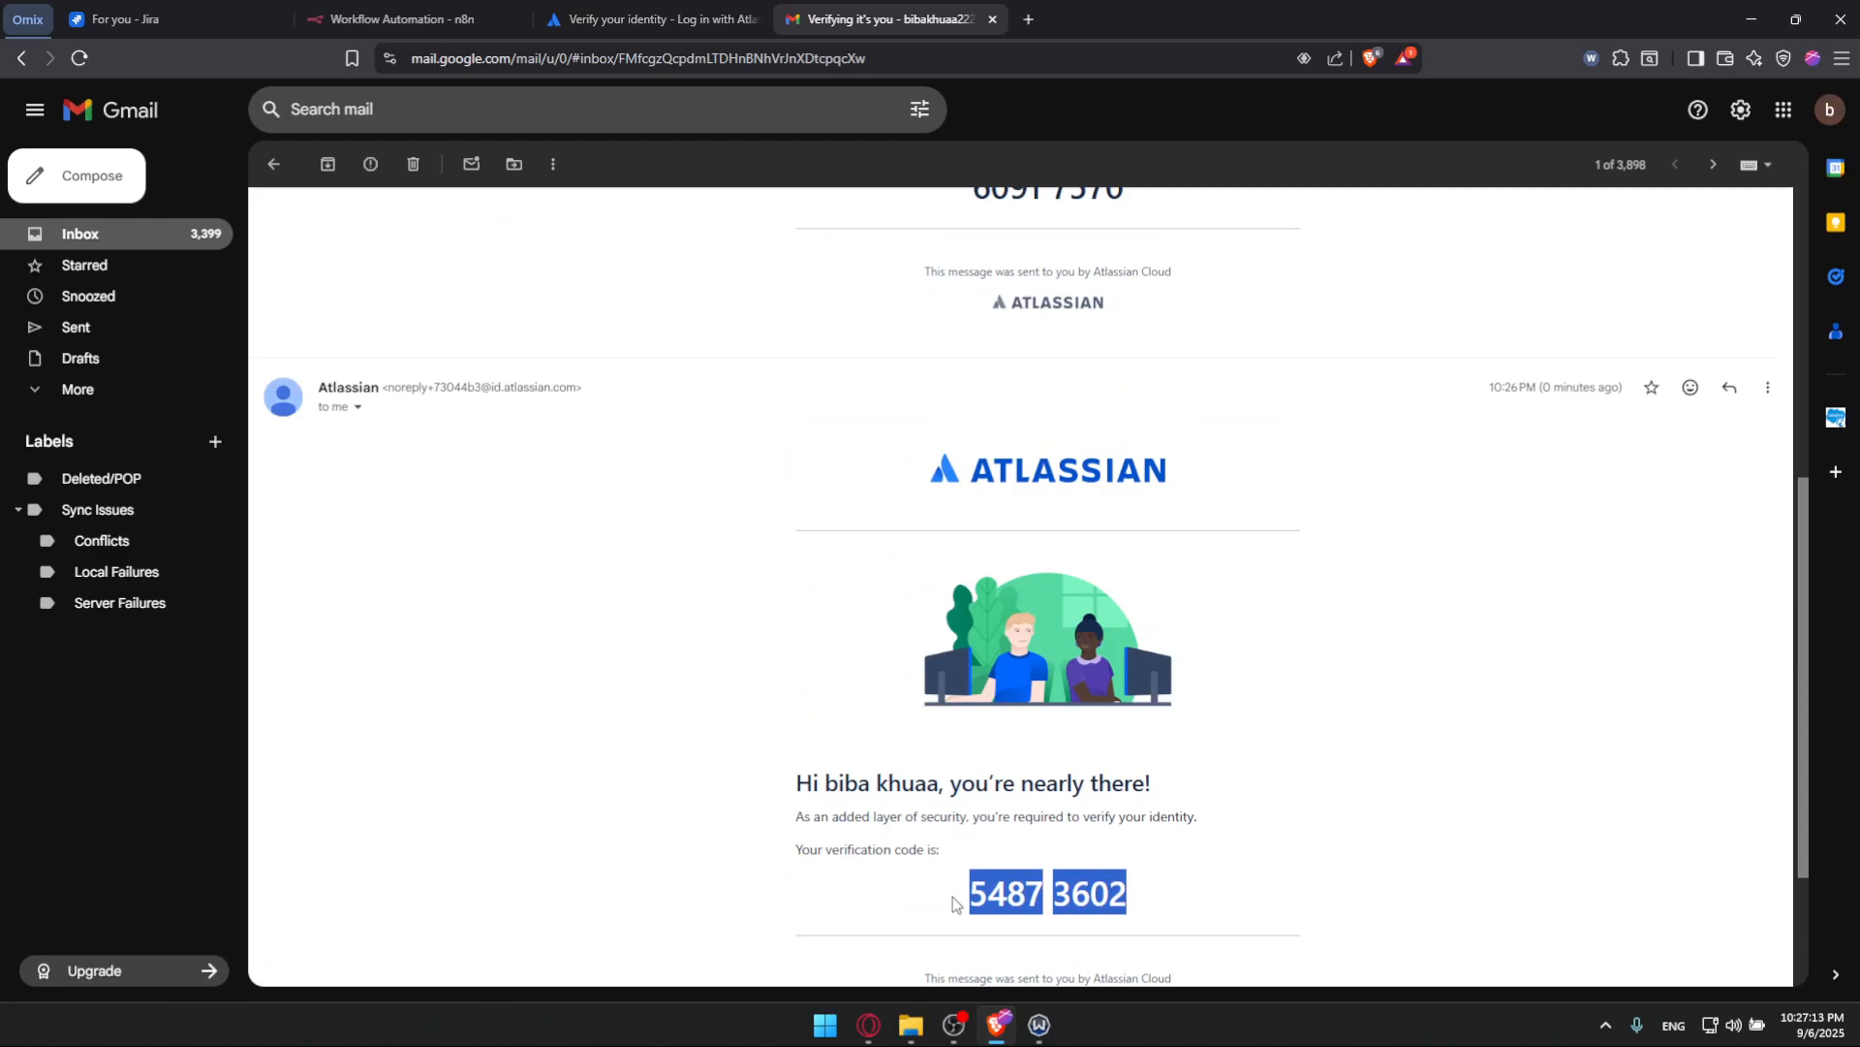
{"action": "left_click", "coordinate": [649, 19]}
- Paste the newer verification code and submit it to reach the API Tokens page
{"action": "key", "text": "ctrl+v"}
{"action": "key", "text": "Return"}
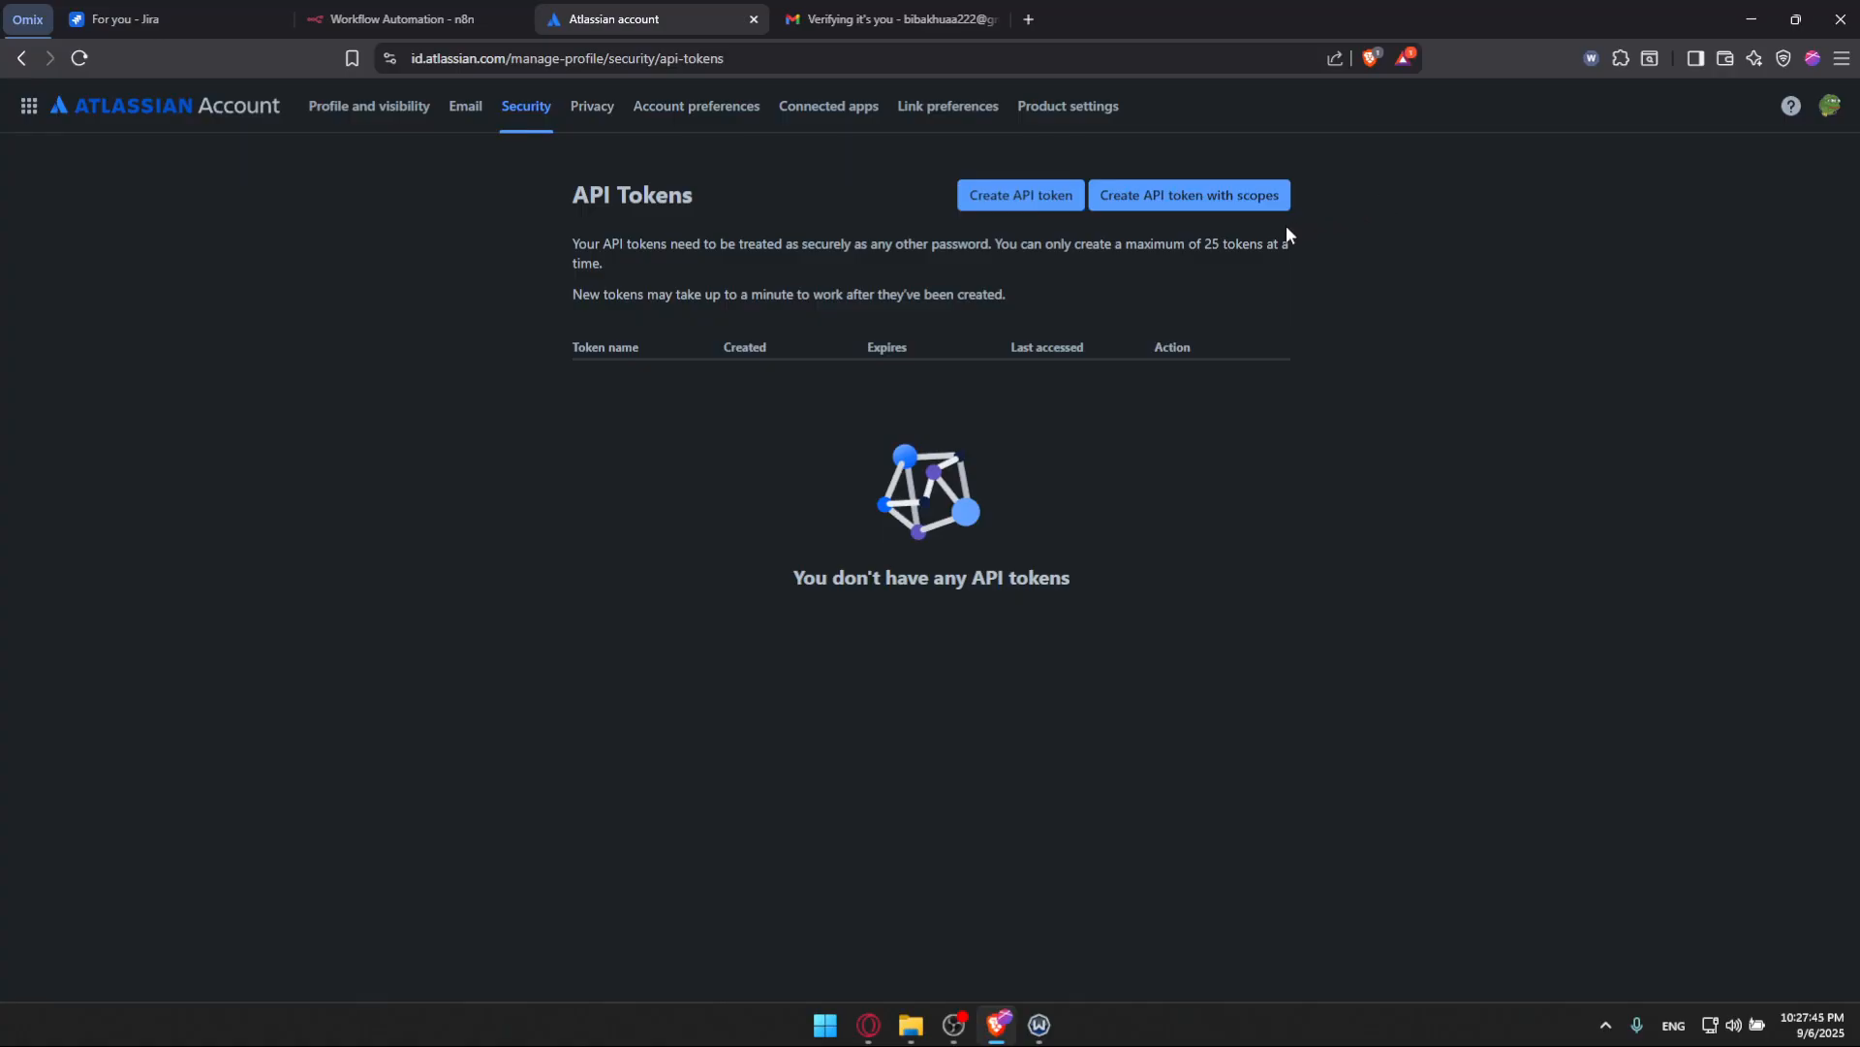
- Start a new API token named 'n8n automation' expiring on 9/6/2026
{"action": "left_click", "coordinate": [969, 188]}
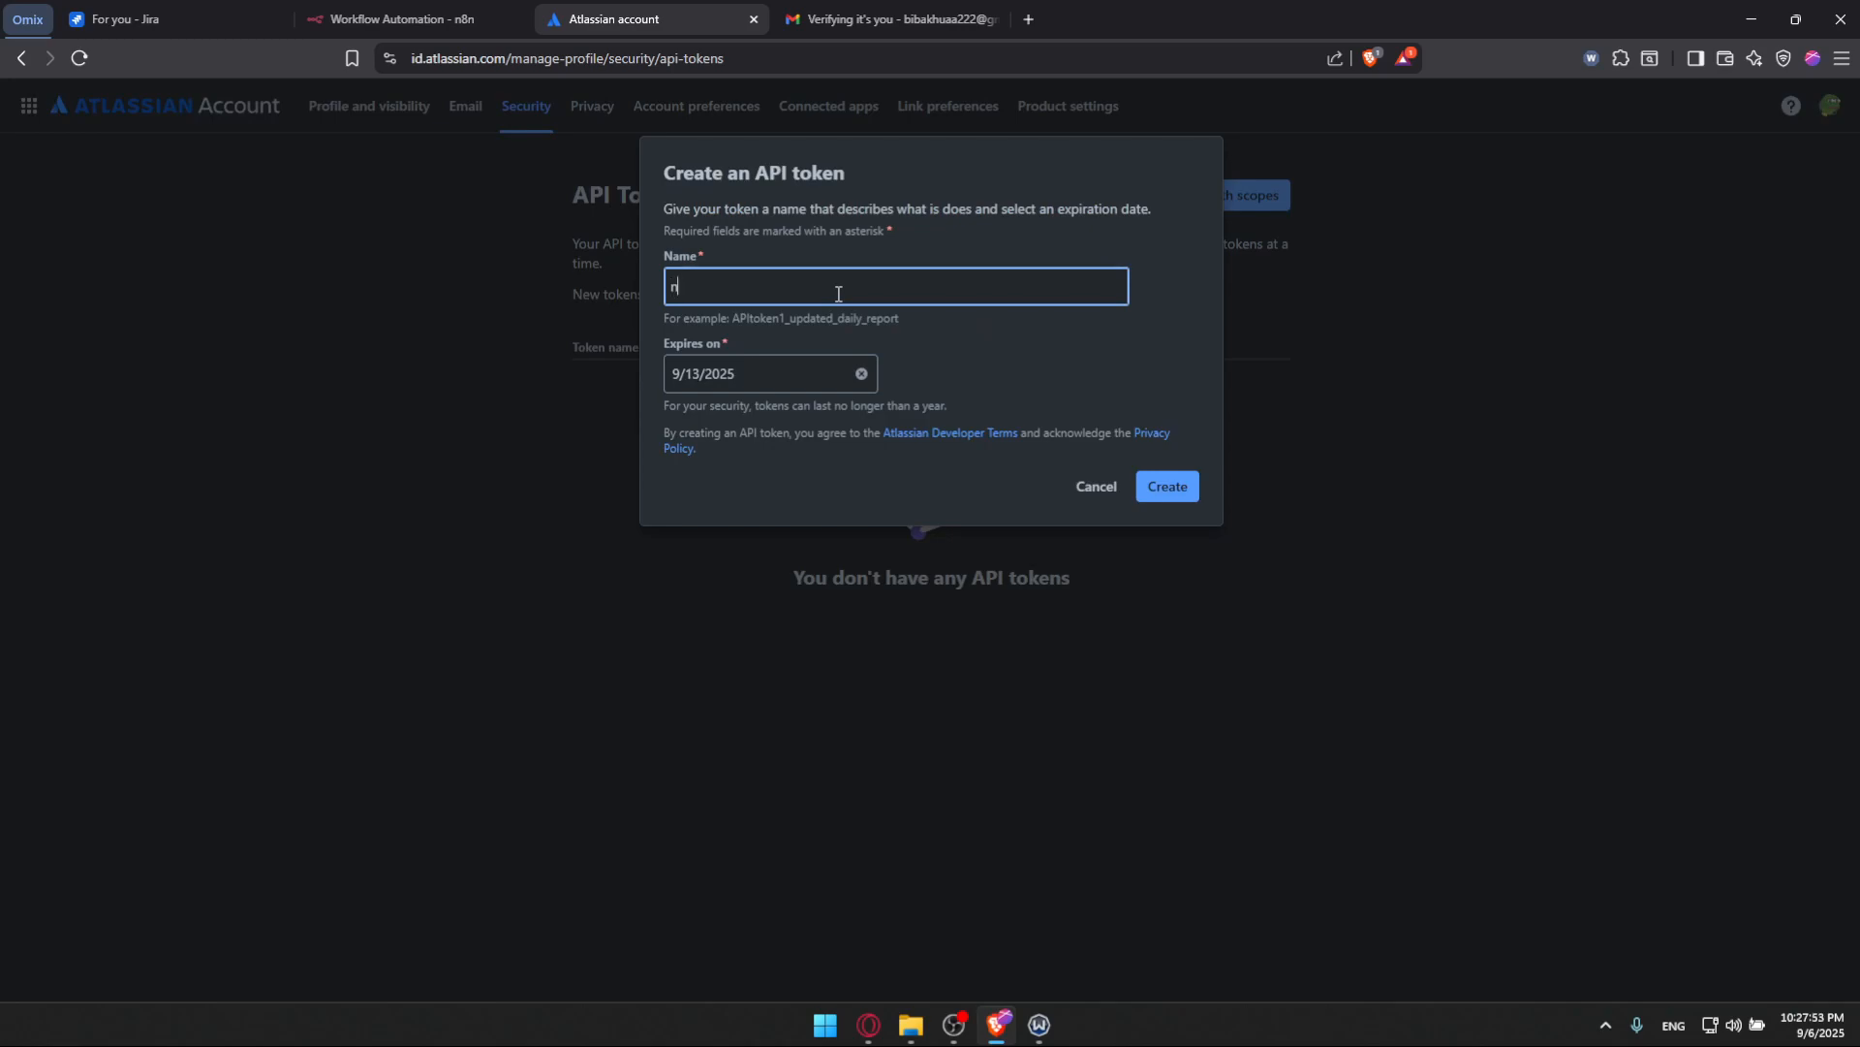
{"action": "type", "text": "automation"}
{"action": "left_click", "coordinate": [805, 376]}
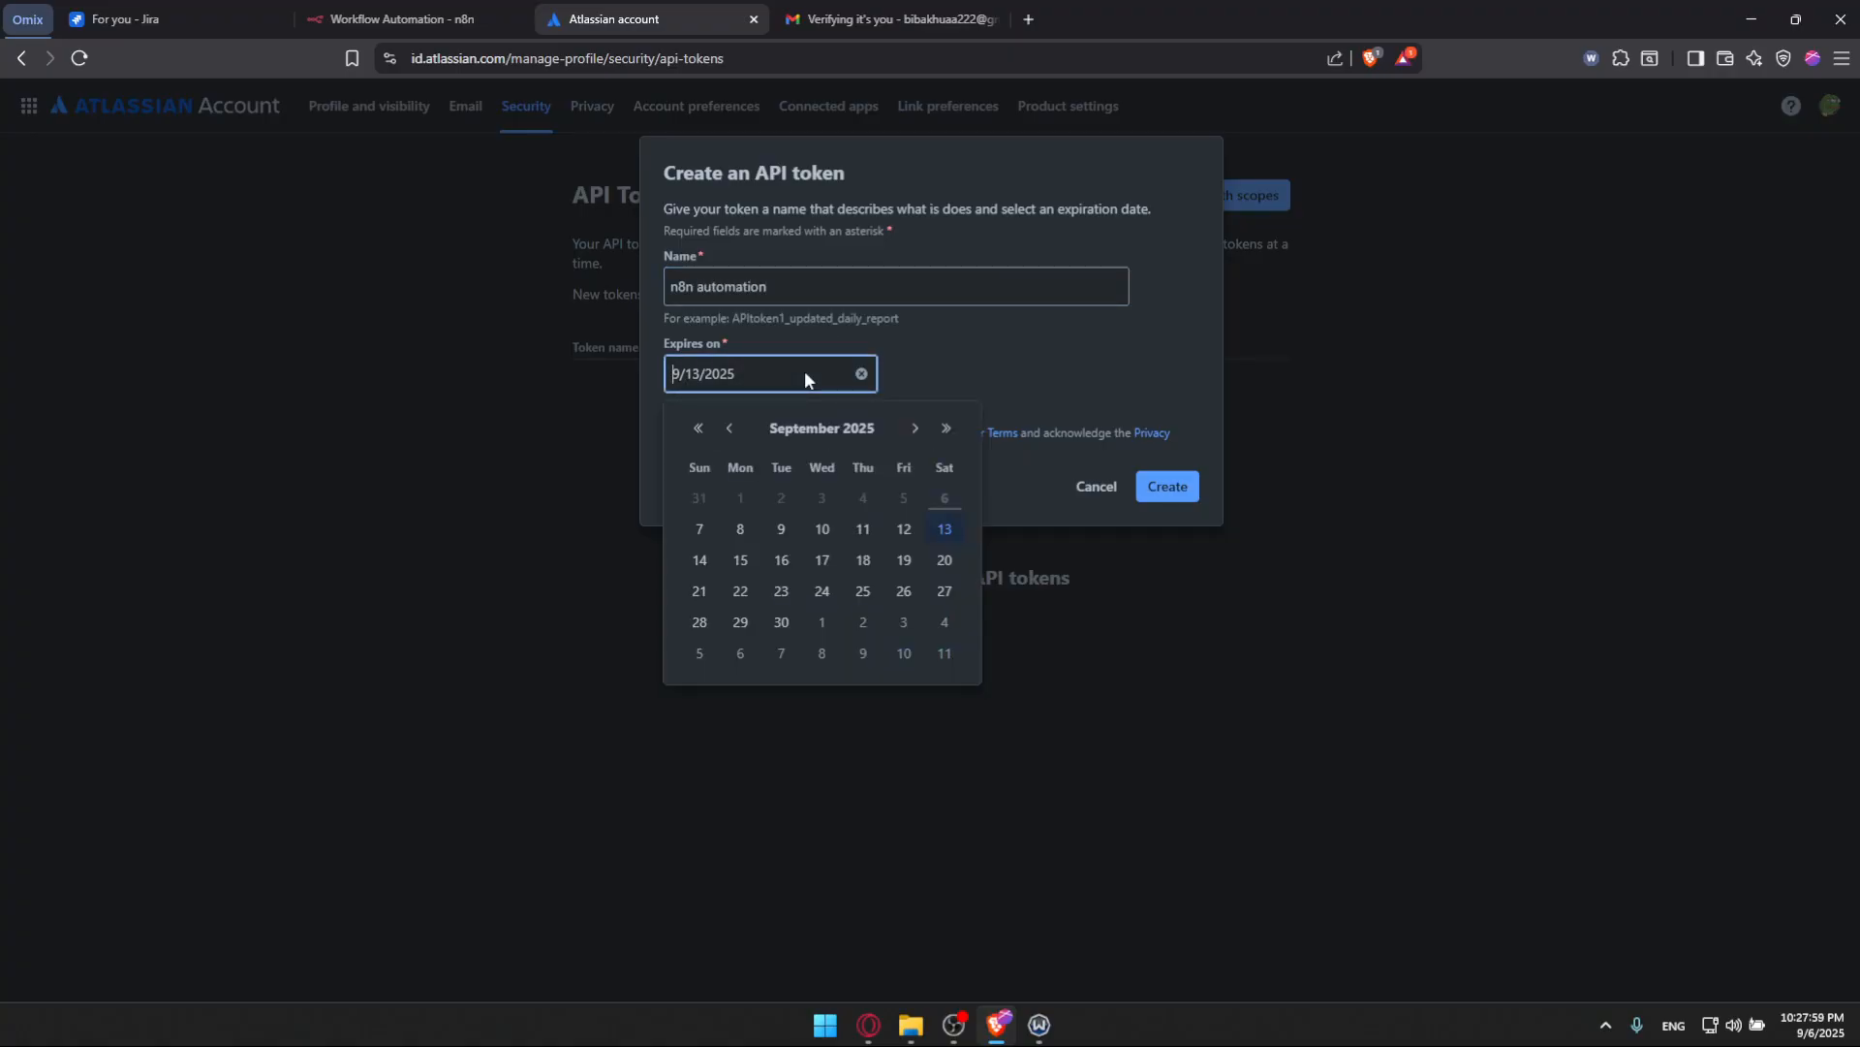
{"action": "left_click", "coordinate": [946, 367]}
{"action": "left_click", "coordinate": [778, 385]}
{"action": "left_click", "coordinate": [990, 387]}
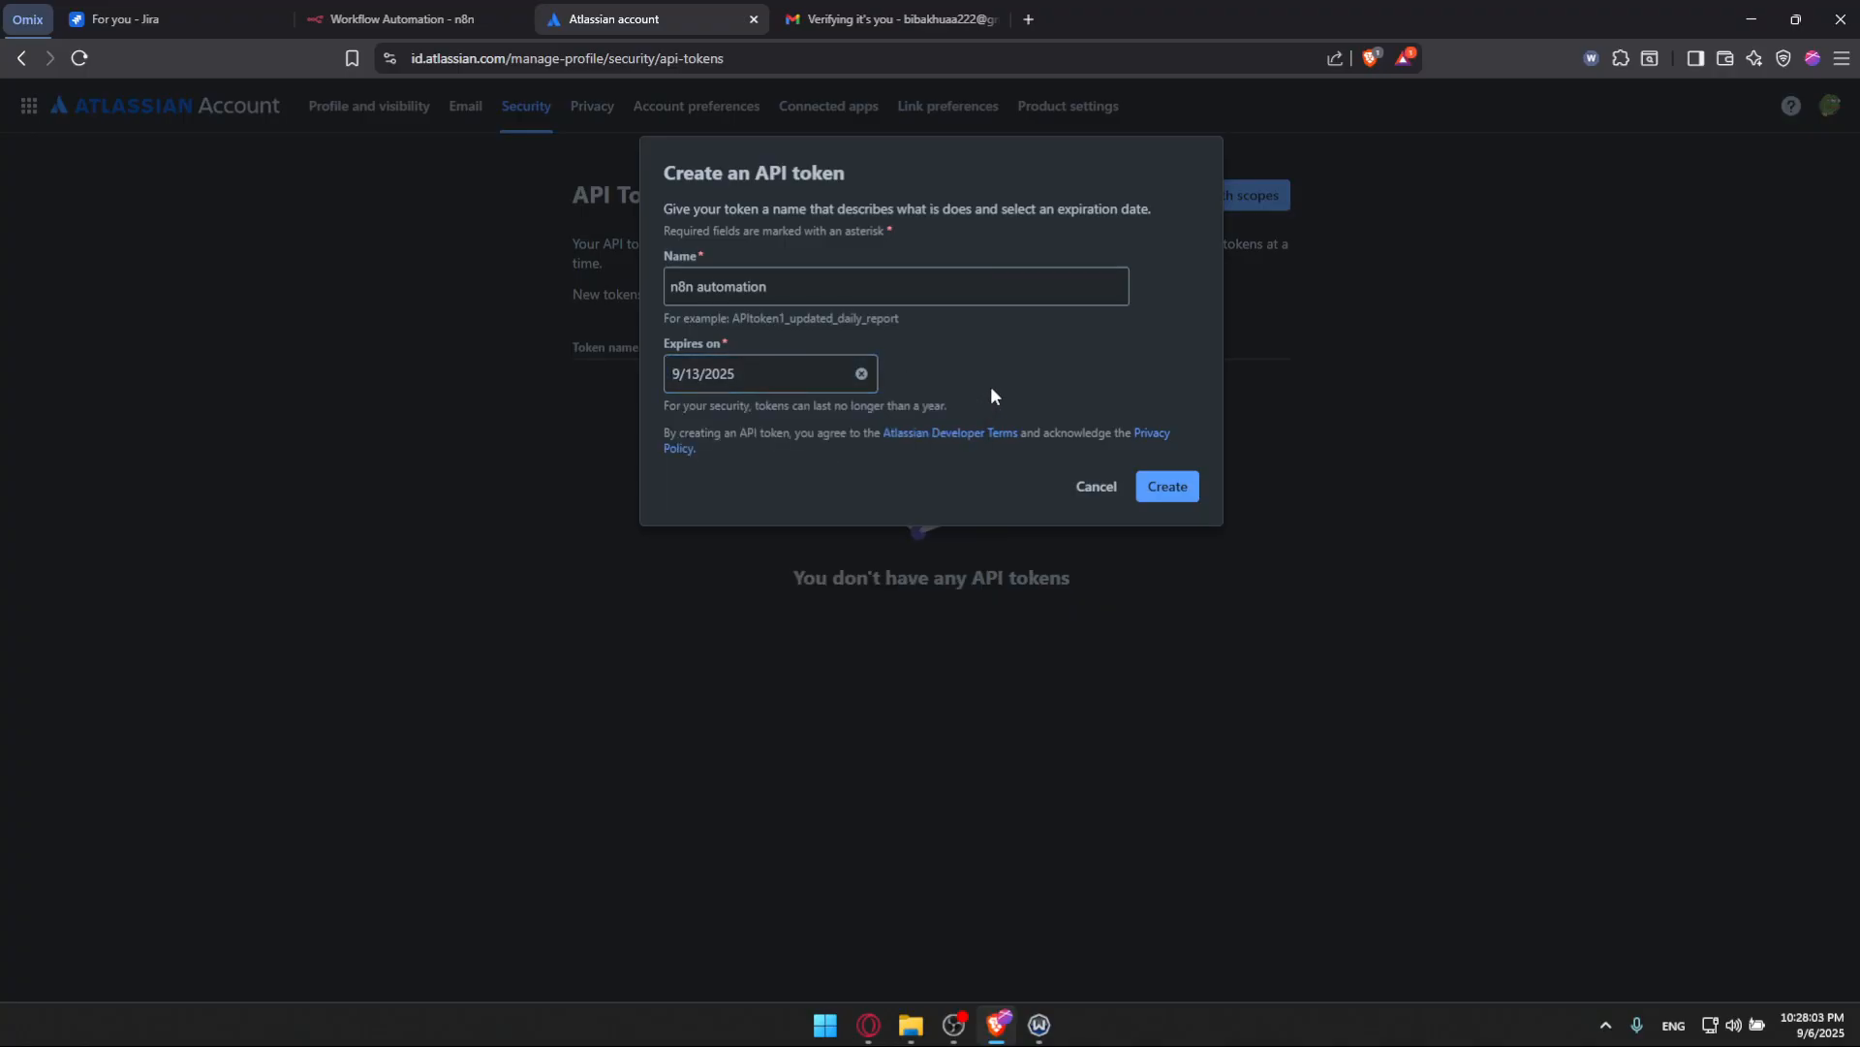
{"action": "left_click", "coordinate": [1010, 374]}
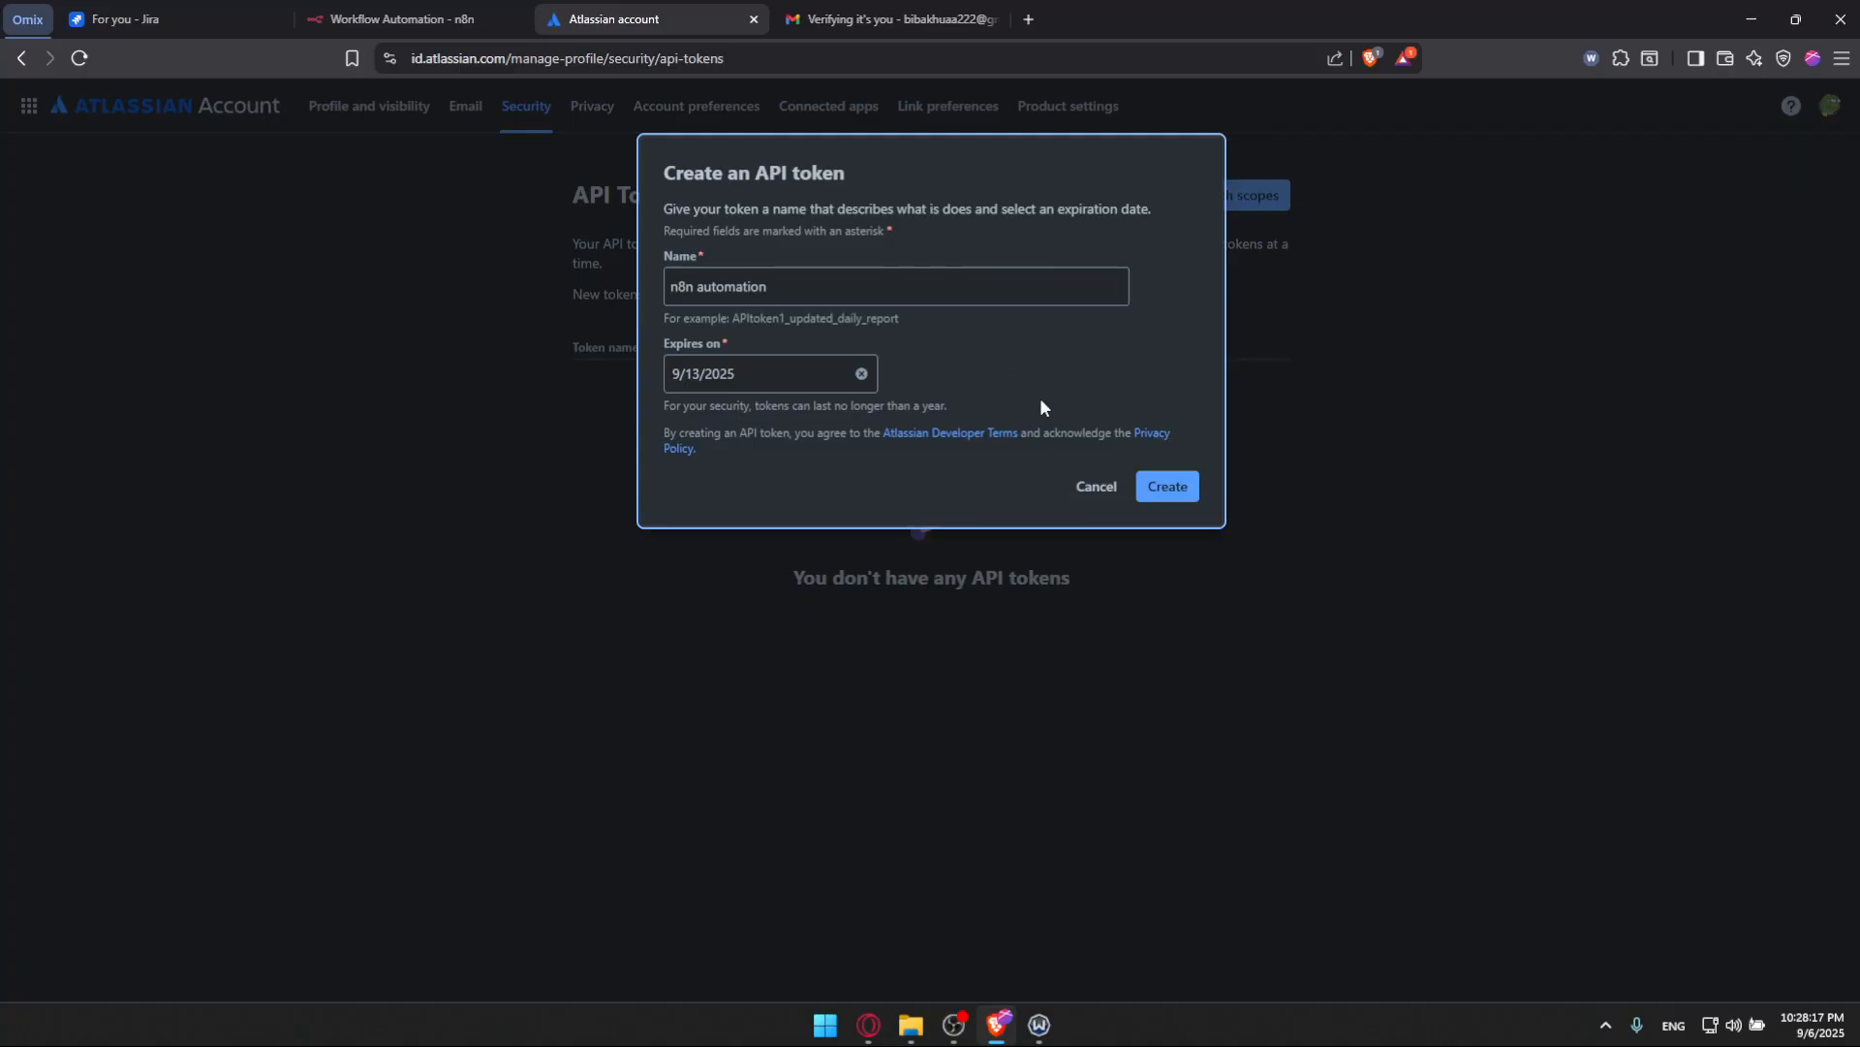
{"action": "left_click", "coordinate": [776, 385]}
{"action": "left_click", "coordinate": [945, 427]}
{"action": "left_click", "coordinate": [945, 428]}
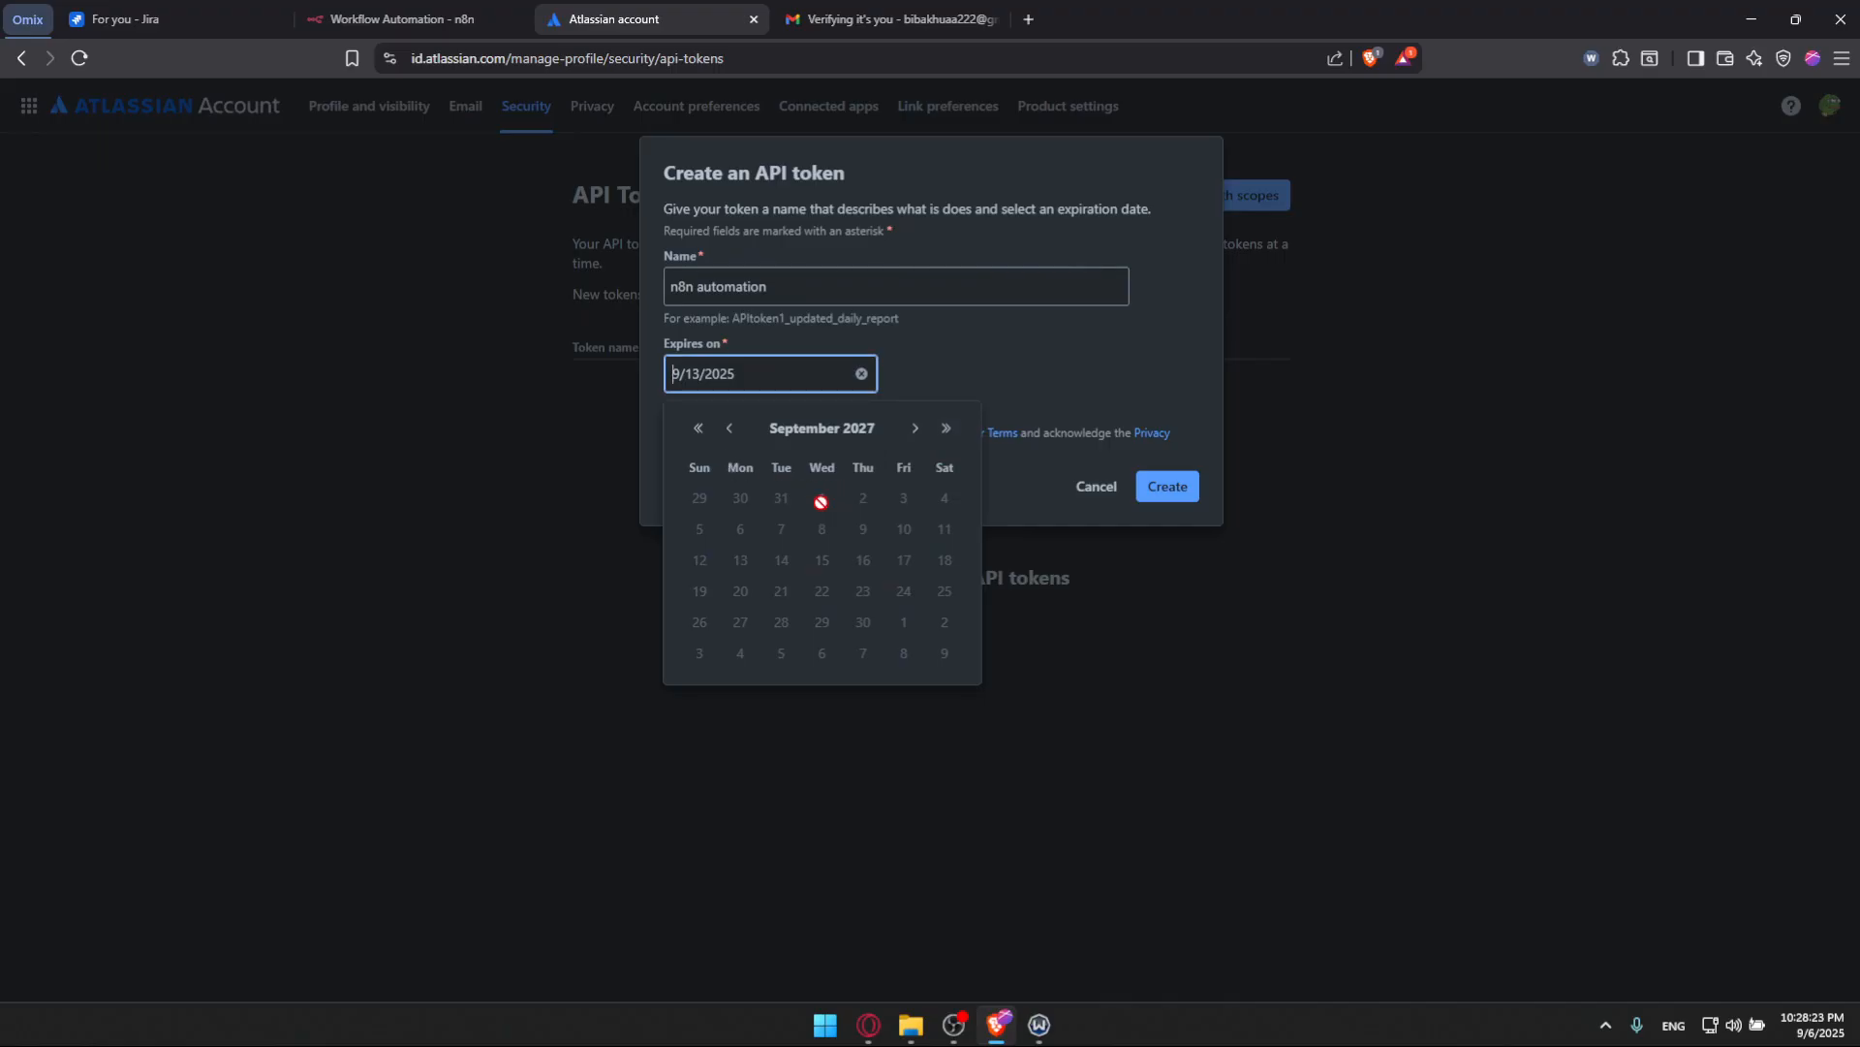
{"action": "left_click", "coordinate": [697, 427]}
{"action": "left_click", "coordinate": [700, 529]}
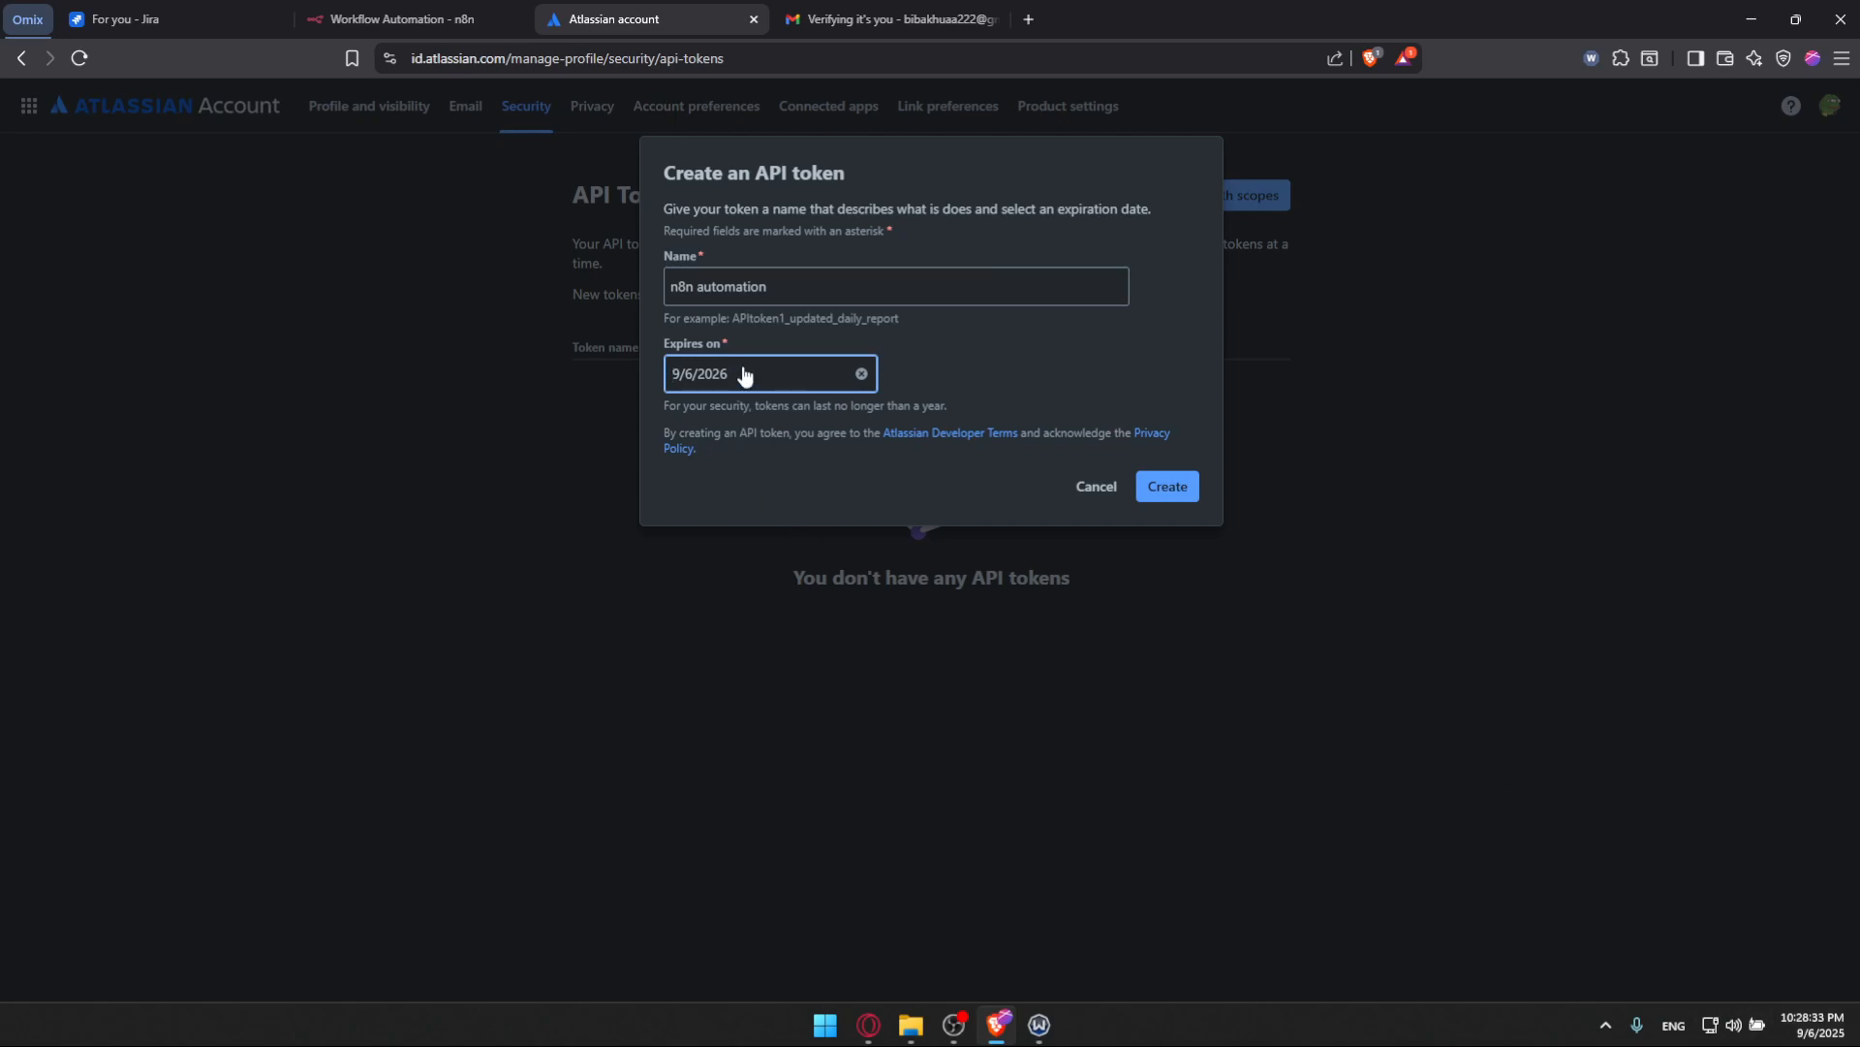
{"action": "left_click", "coordinate": [971, 366]}
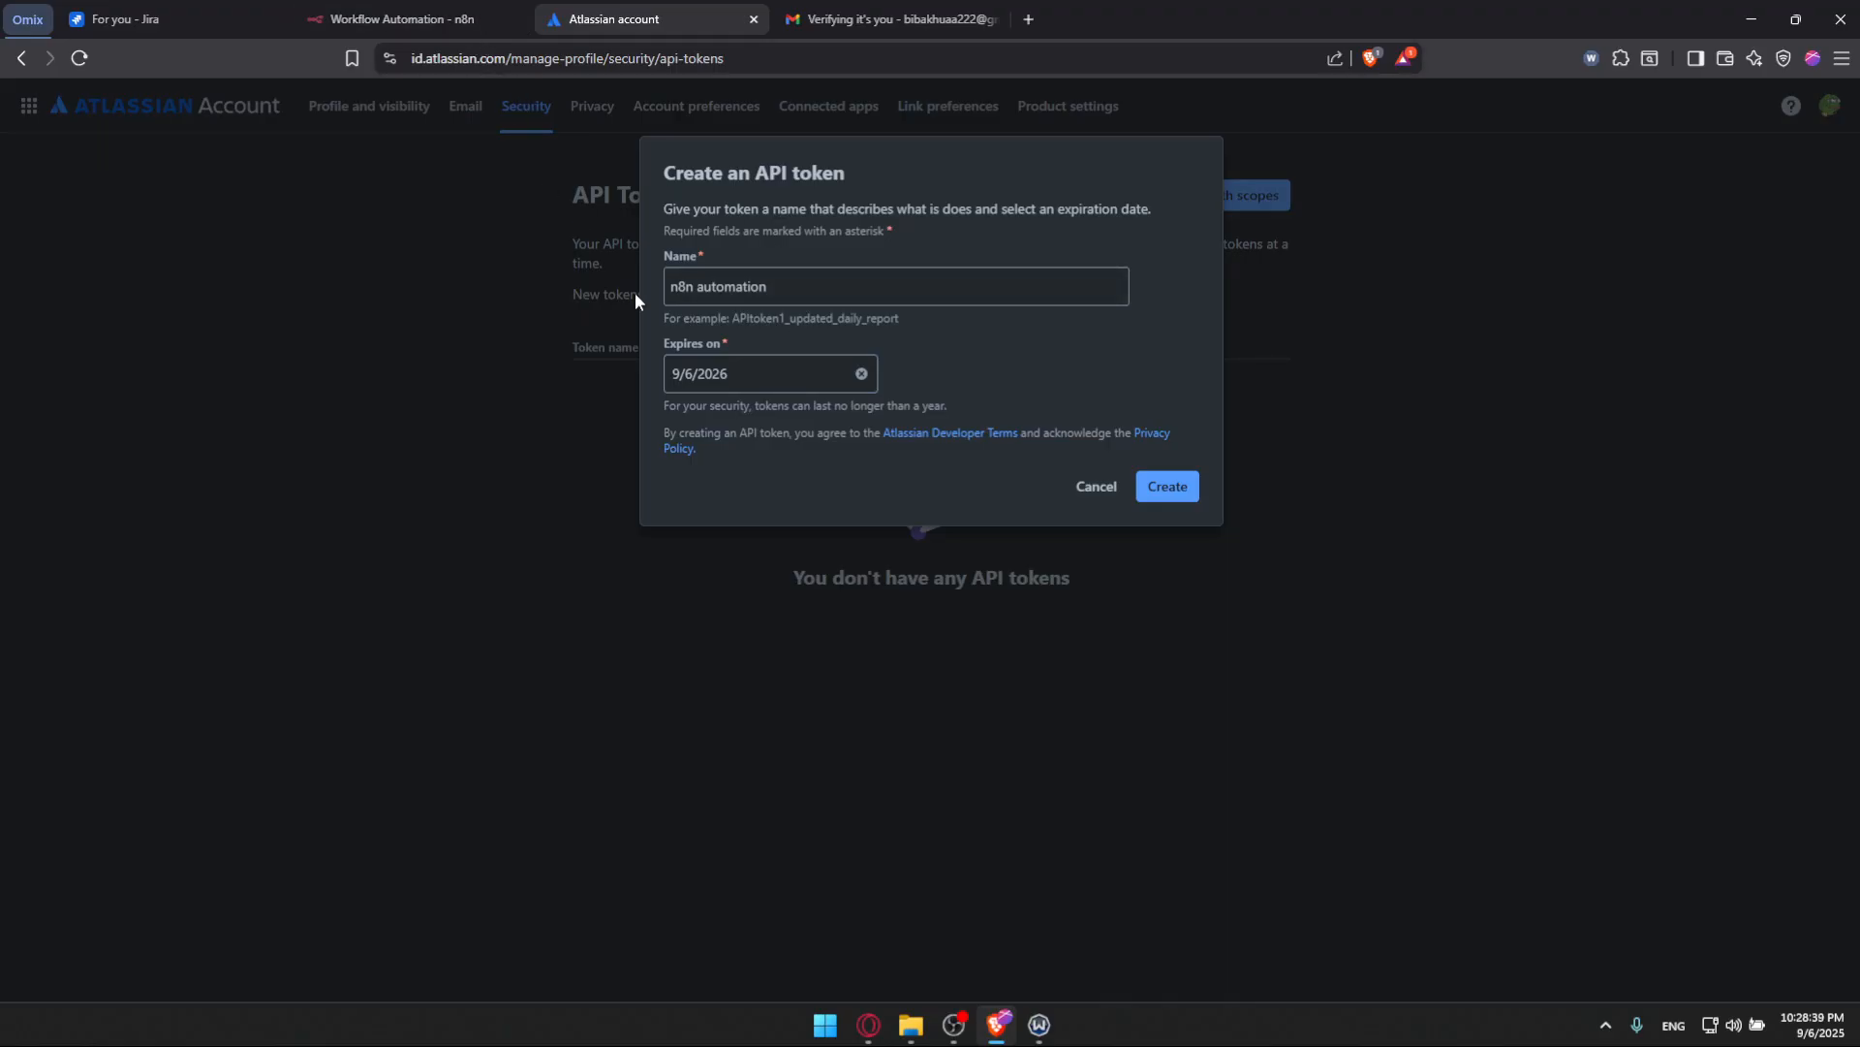
- Create the 'n8n automation' token and copy its generated value
{"action": "left_click", "coordinate": [399, 16]}
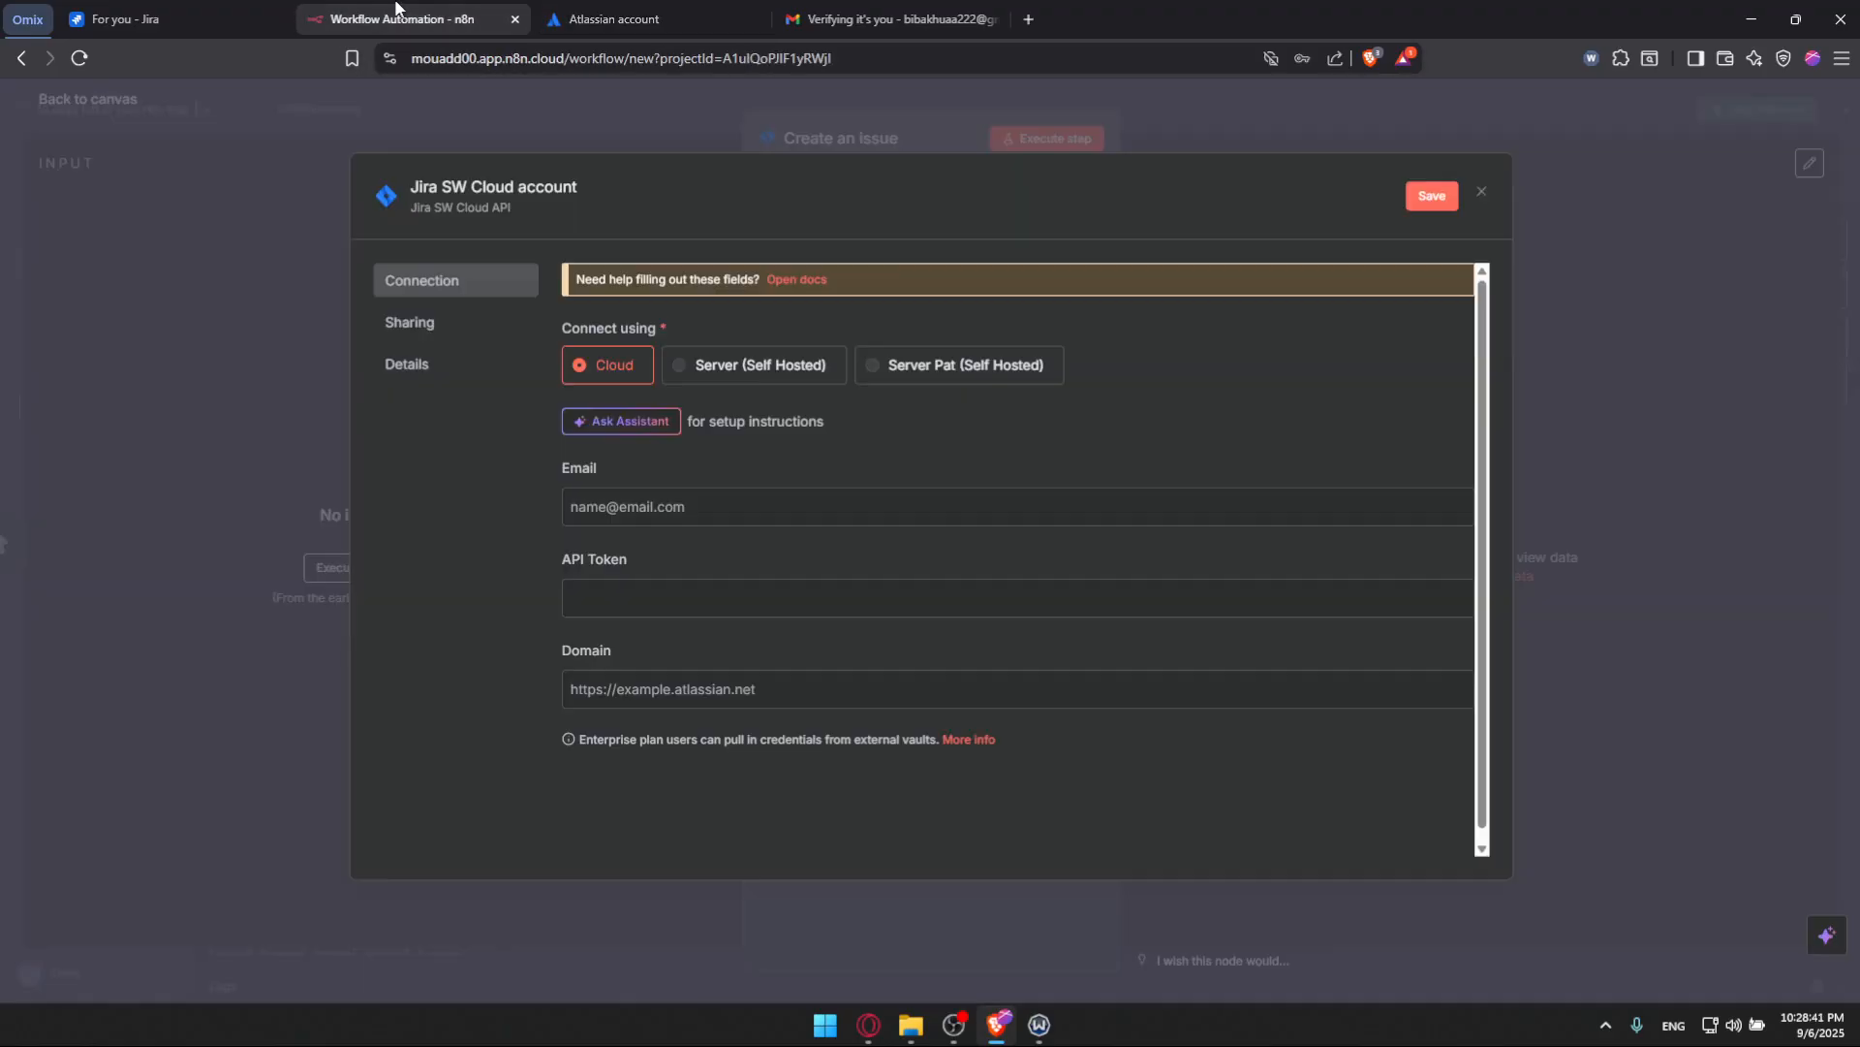
{"action": "left_click", "coordinate": [658, 10]}
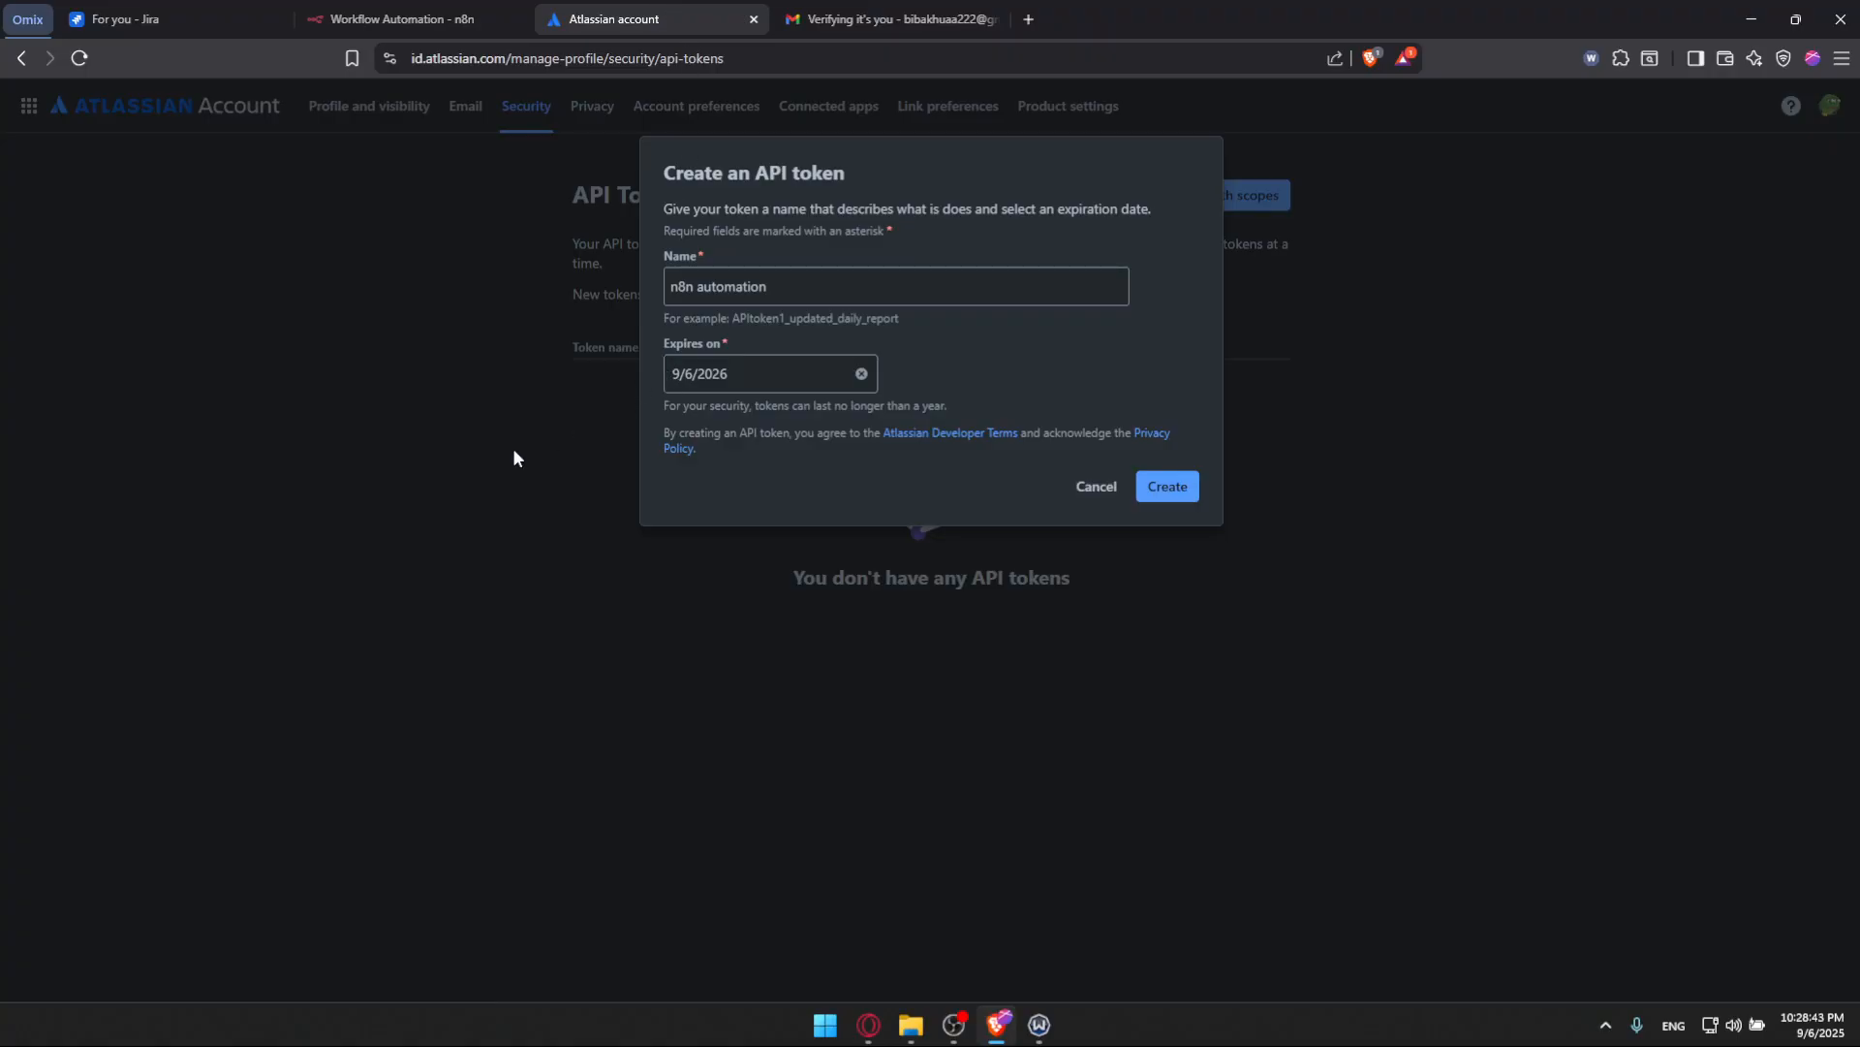
{"action": "left_click", "coordinate": [1184, 485]}
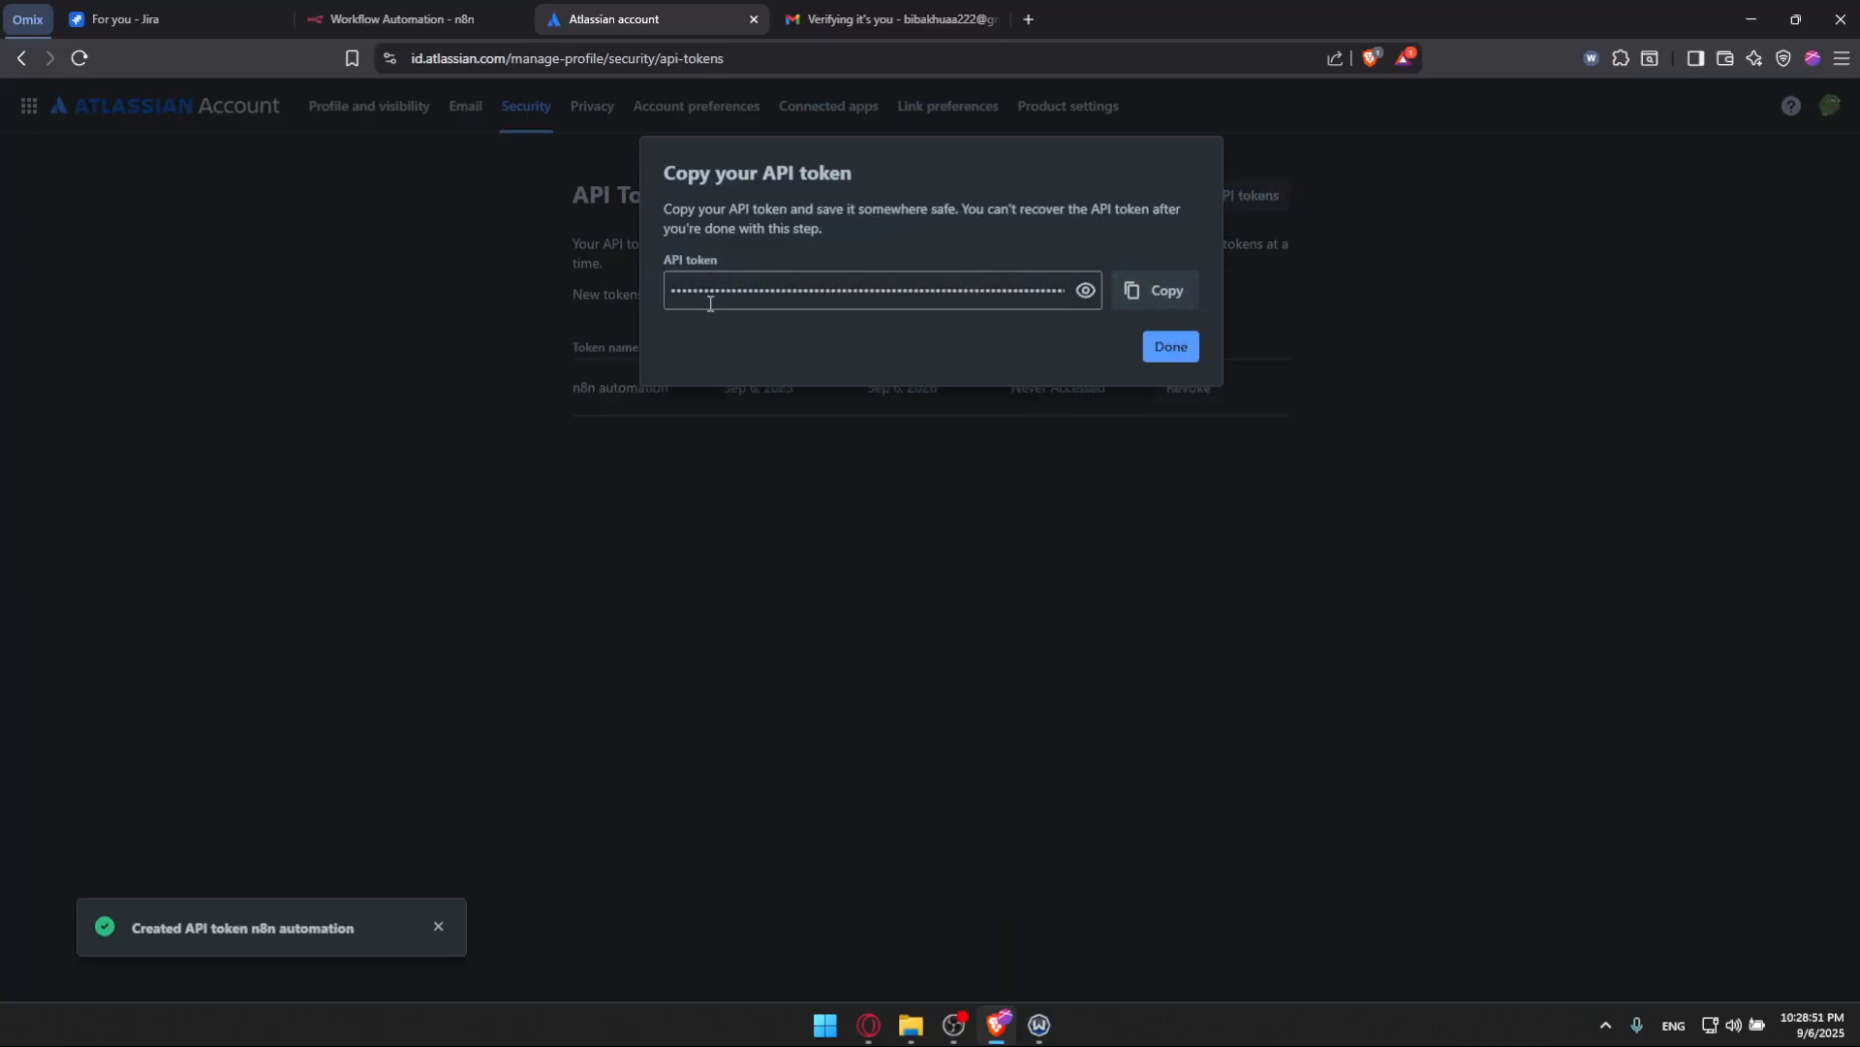
{"action": "left_click", "coordinate": [1154, 290]}
- Close the Gmail tab and paste the API token into the n8n Jira credential
{"action": "left_click", "coordinate": [425, 8]}
{"action": "left_click", "coordinate": [858, 27]}
{"action": "key", "text": "ctrl+w"}
{"action": "left_click", "coordinate": [436, 8]}
{"action": "left_click", "coordinate": [640, 598]}
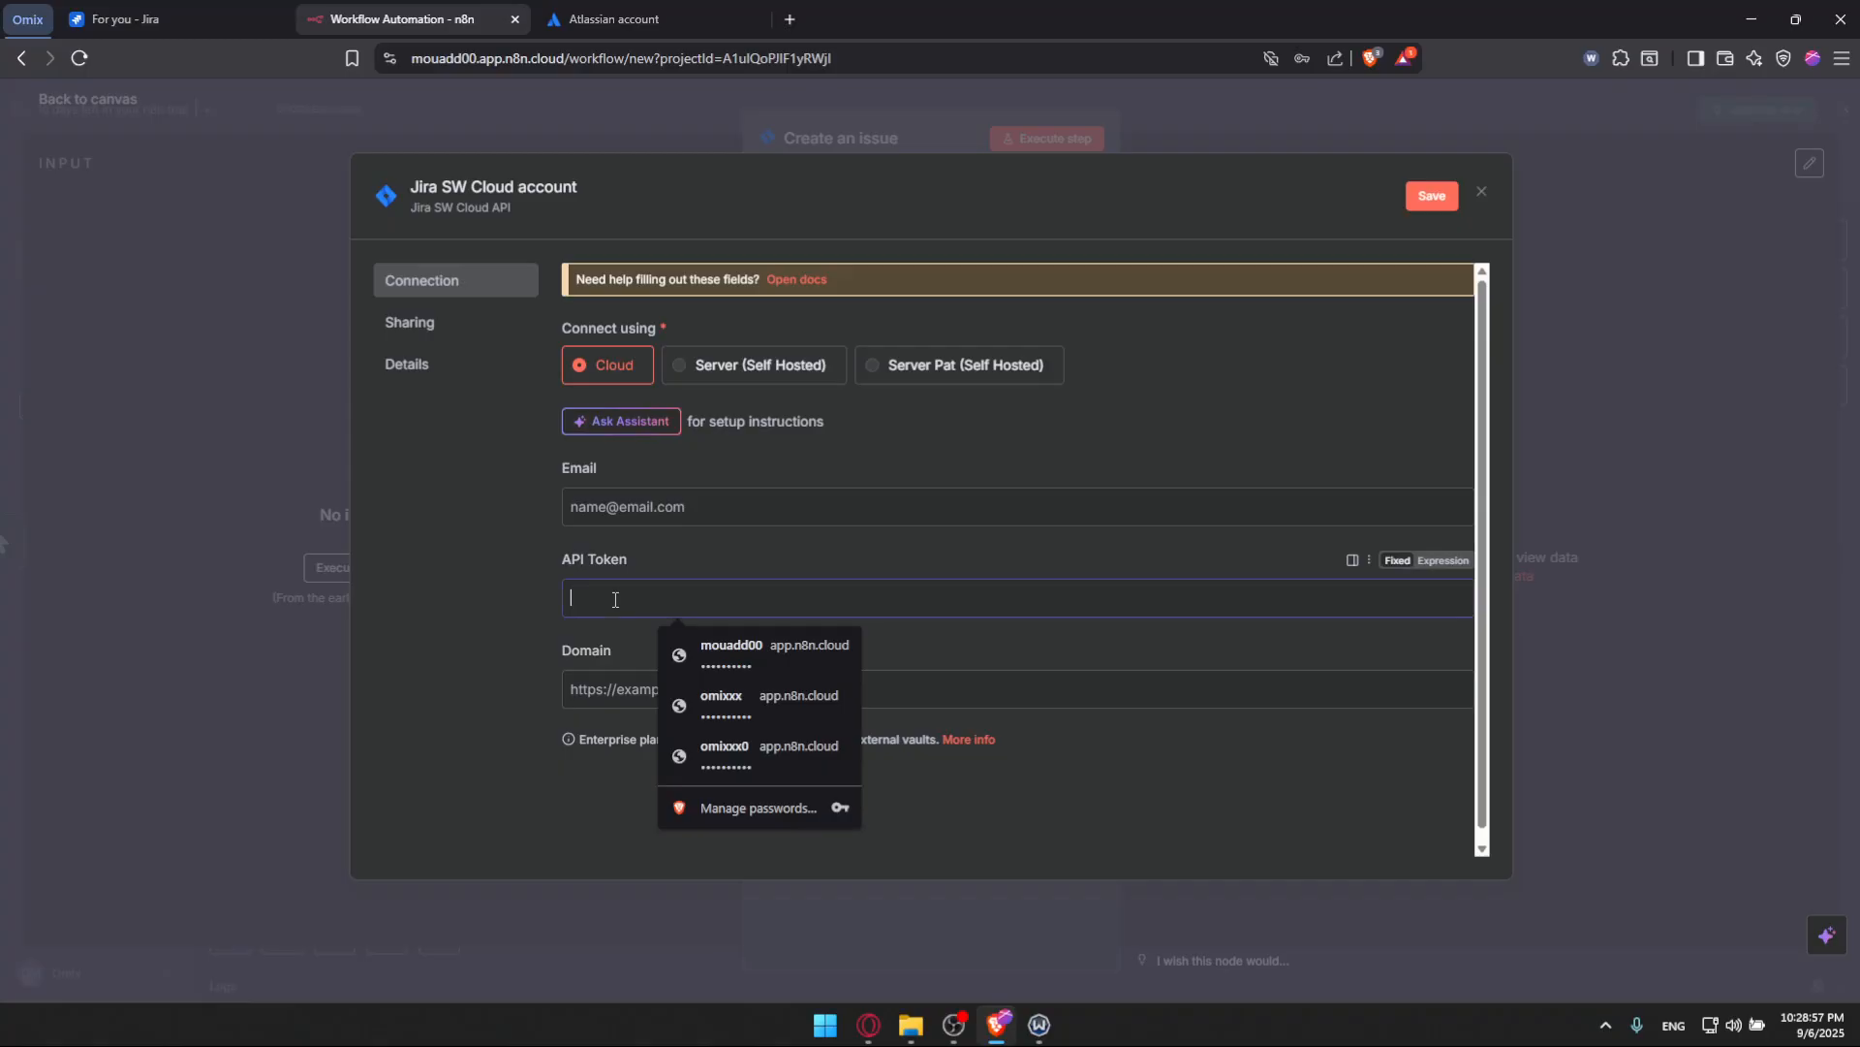
{"action": "key", "text": "ctrl+v"}
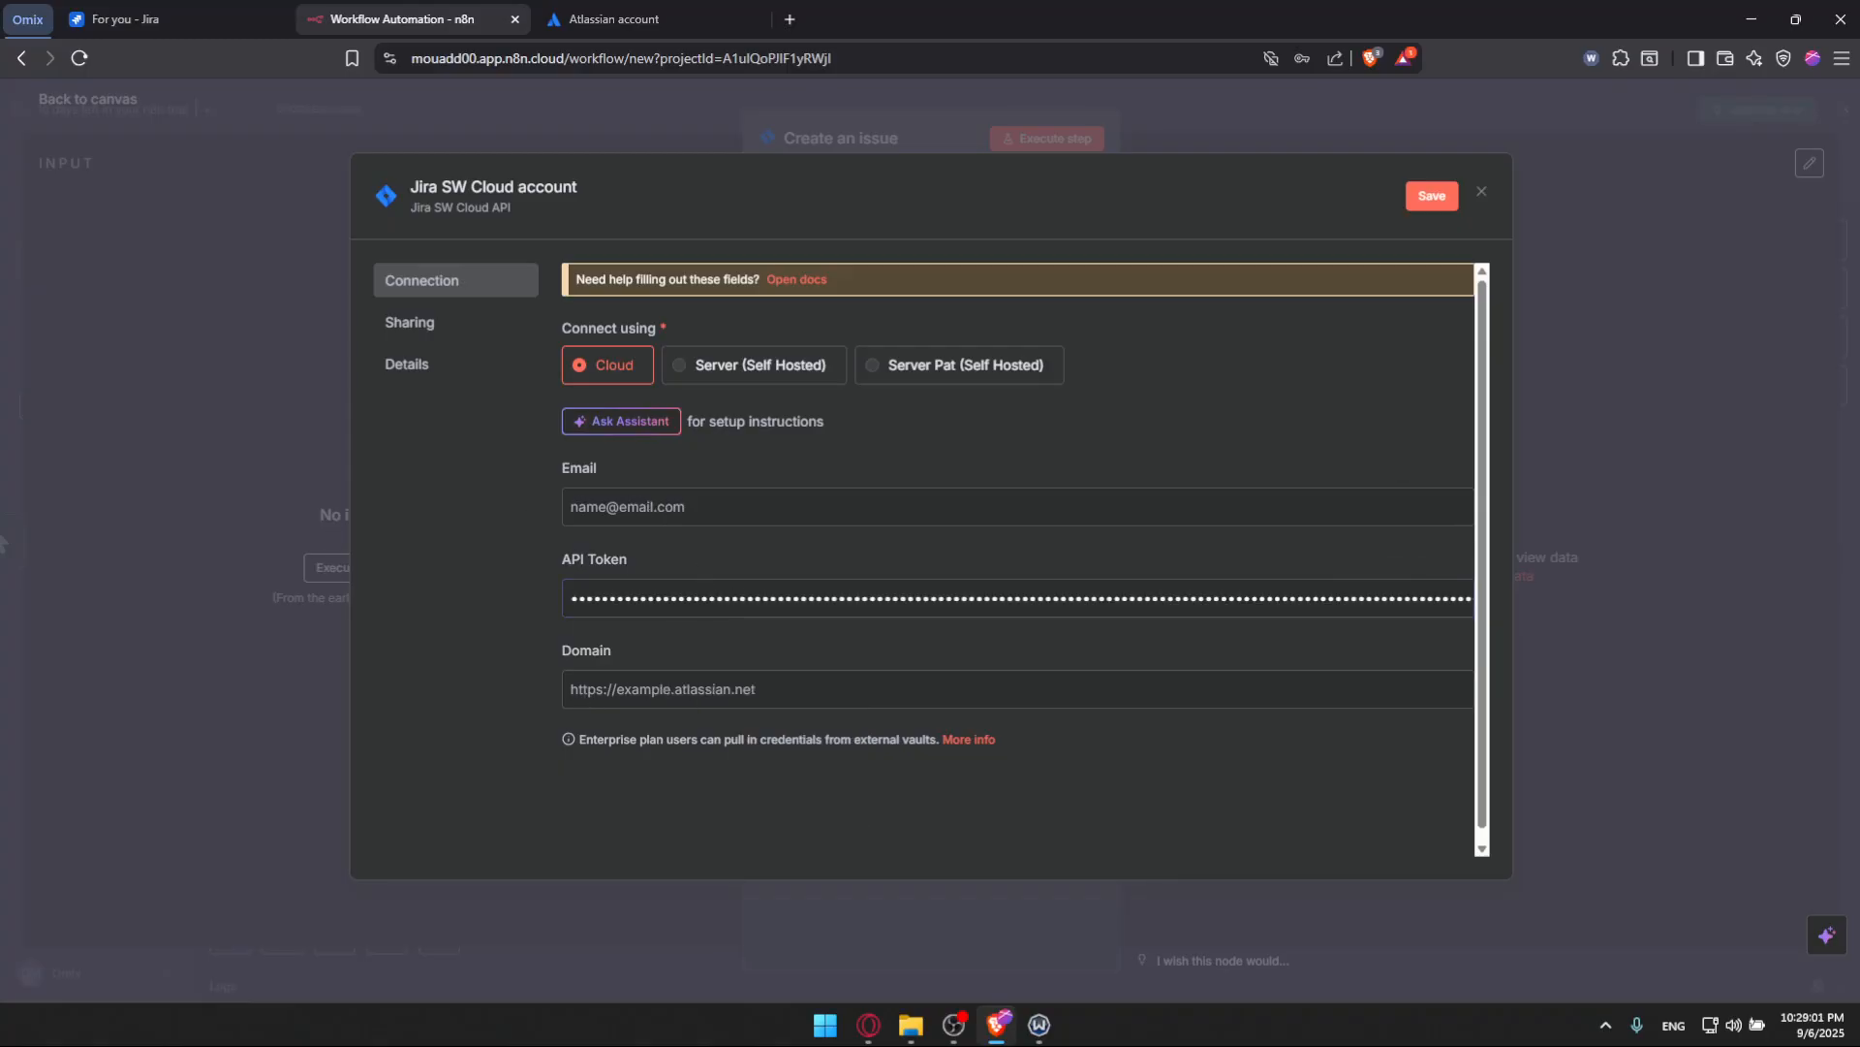
- Enter the account e-mail in the credential's Email field, then switch to the Jira tab
{"action": "left_click", "coordinate": [569, 511]}
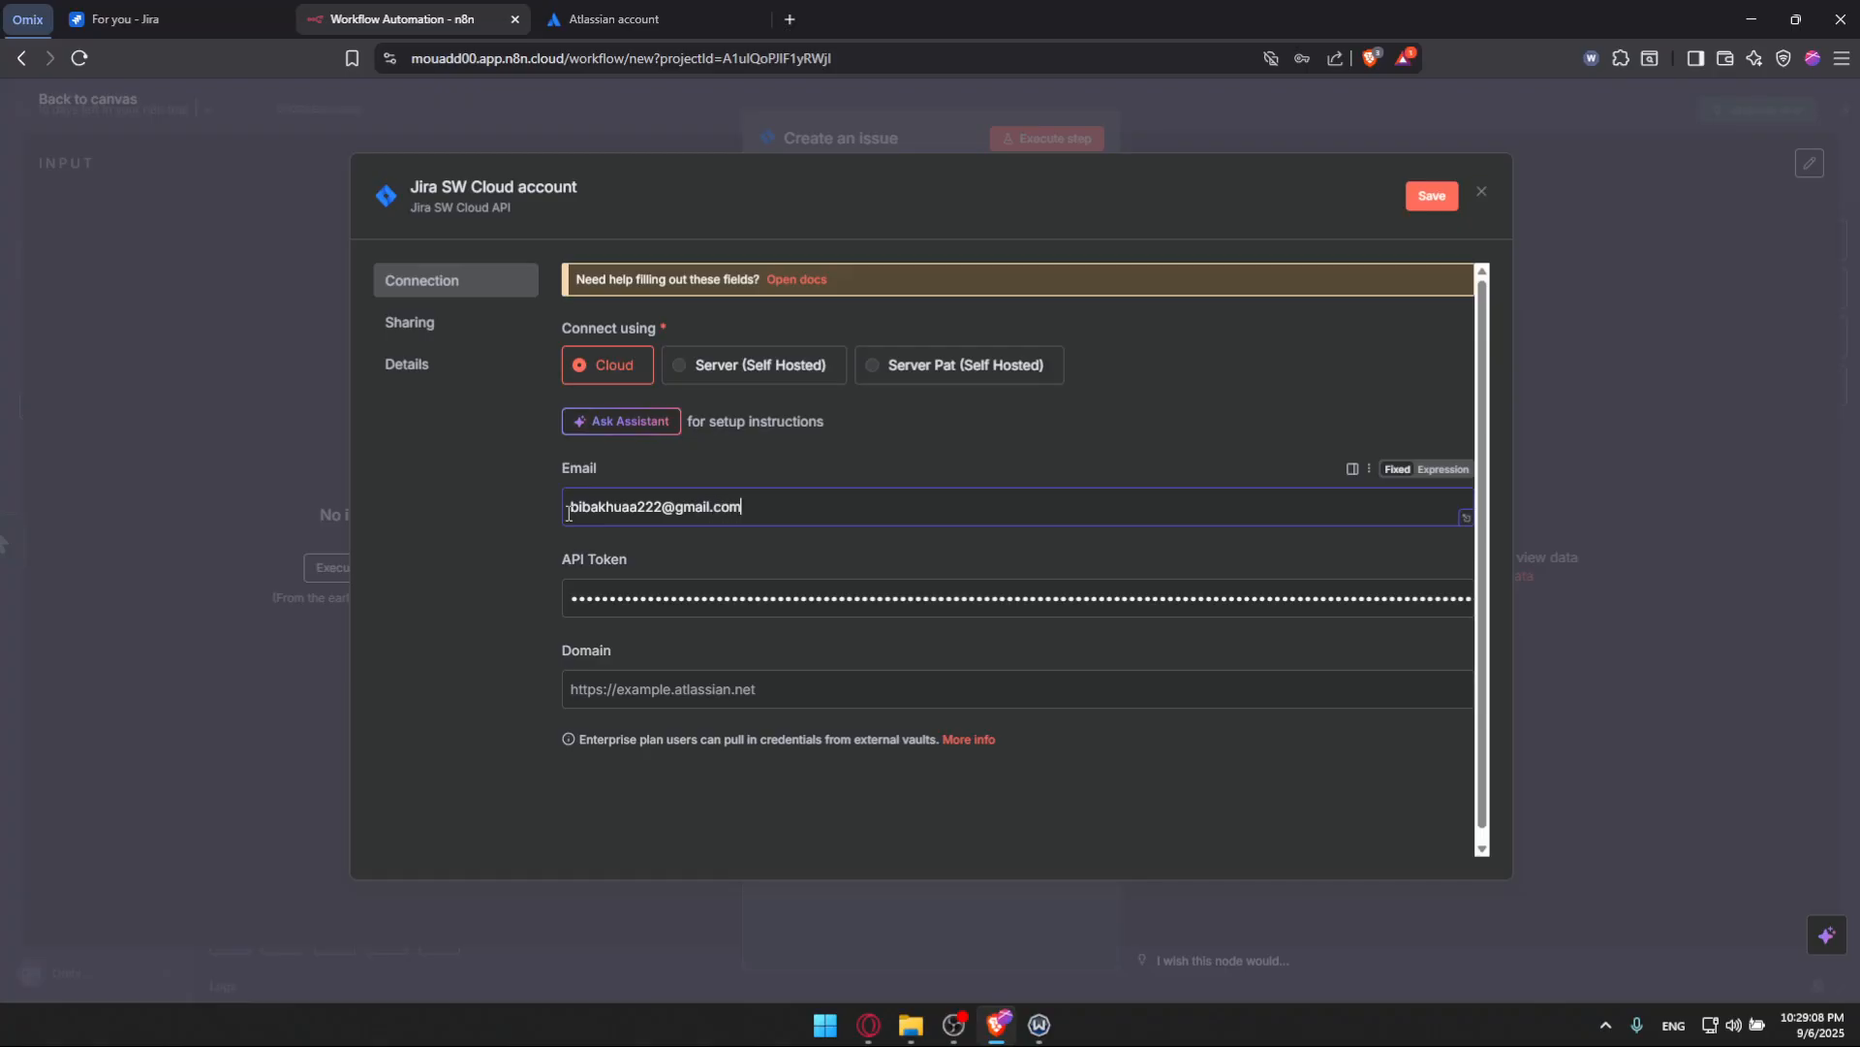
{"action": "left_click", "coordinate": [688, 650]}
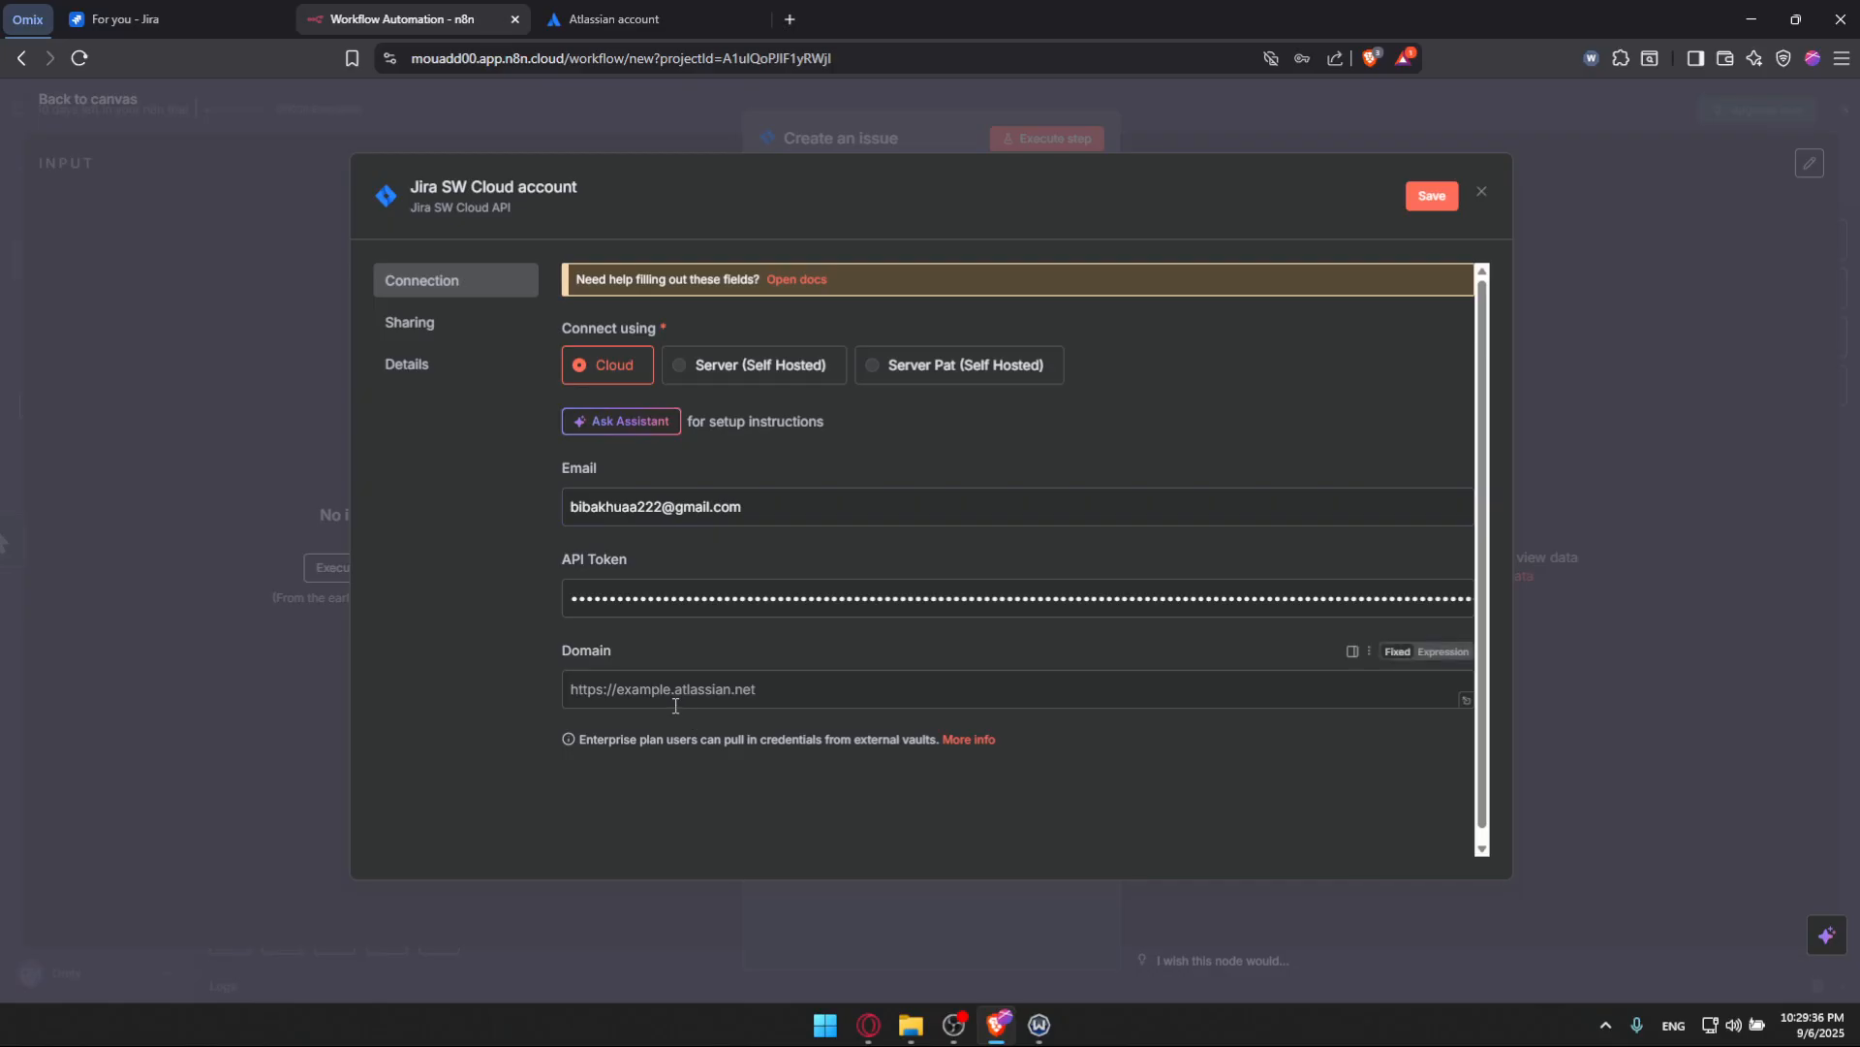
{"action": "left_click", "coordinate": [136, 19]}
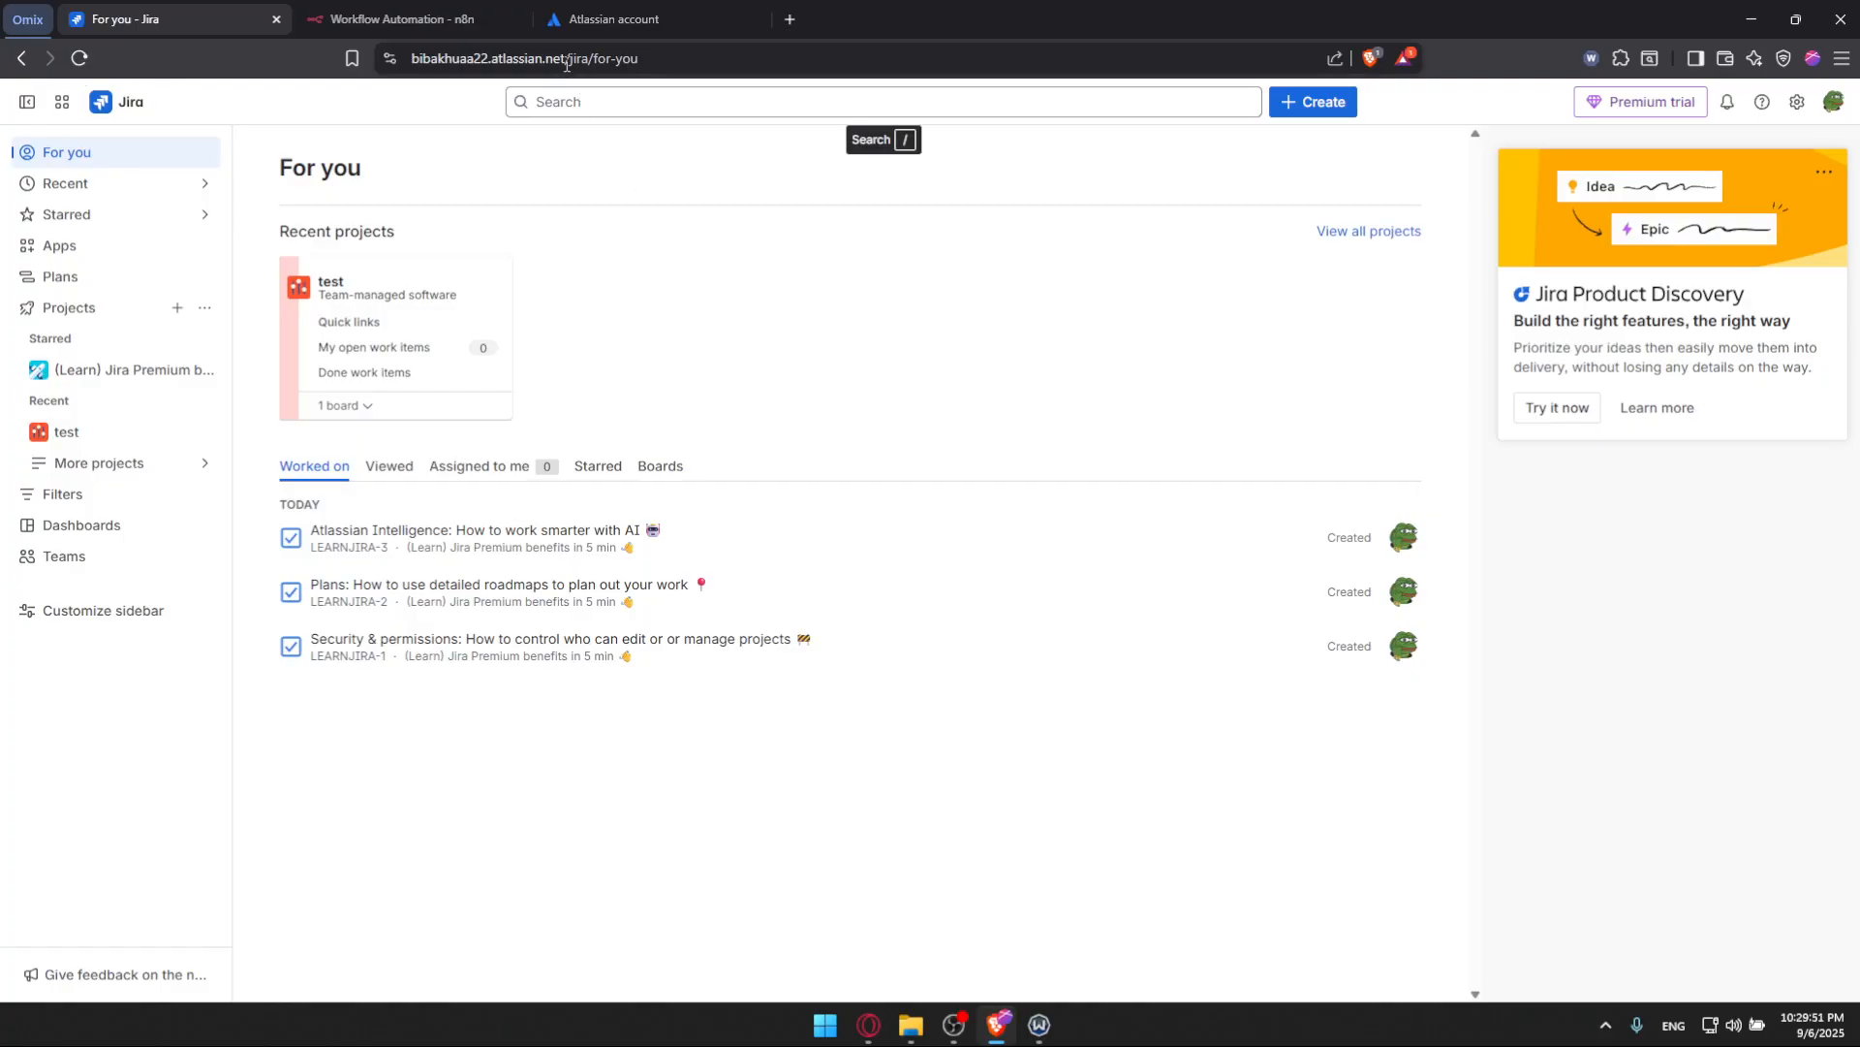
- Select and copy the Jira site's atlassian.net web address
{"action": "left_click_drag", "start_coordinate": [571, 62], "coordinate": [409, 61]}
{"action": "left_click", "coordinate": [664, 184]}
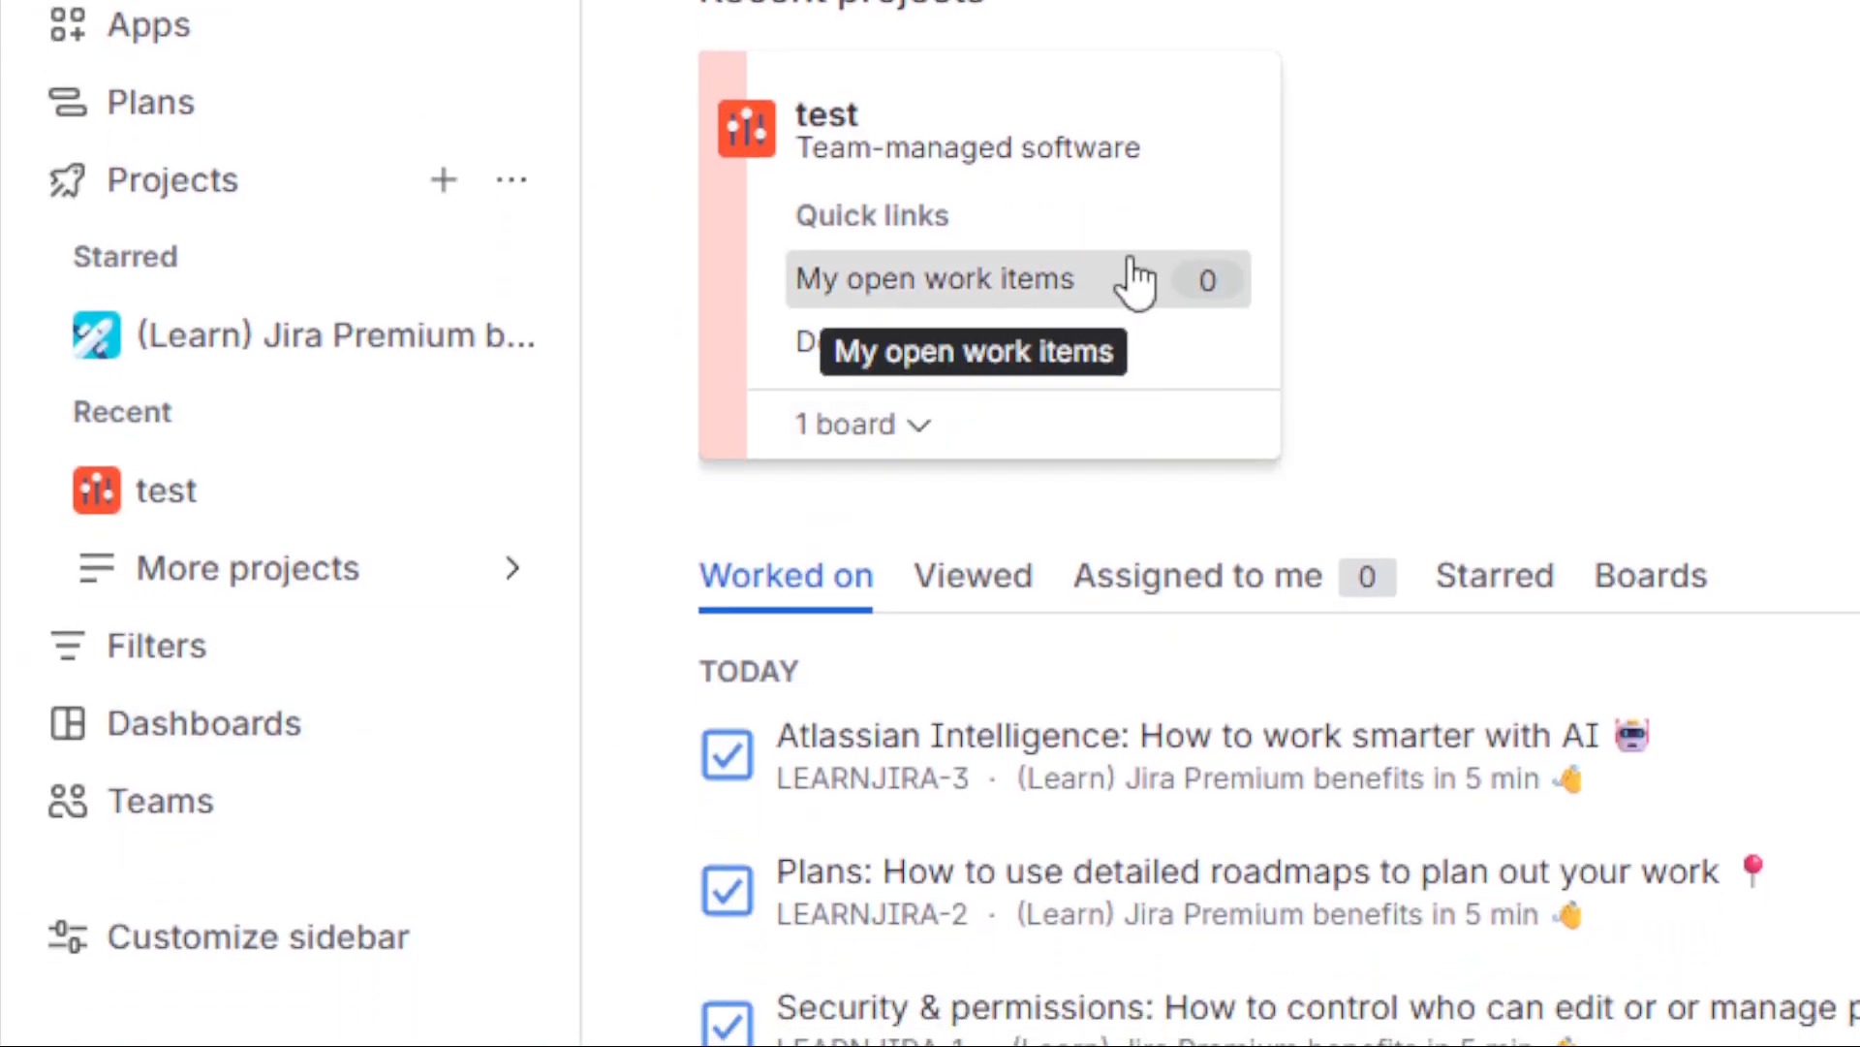
{"action": "left_click_drag", "start_coordinate": [890, 146], "coordinate": [1321, 182]}
{"action": "key", "text": "ctrl+c"}
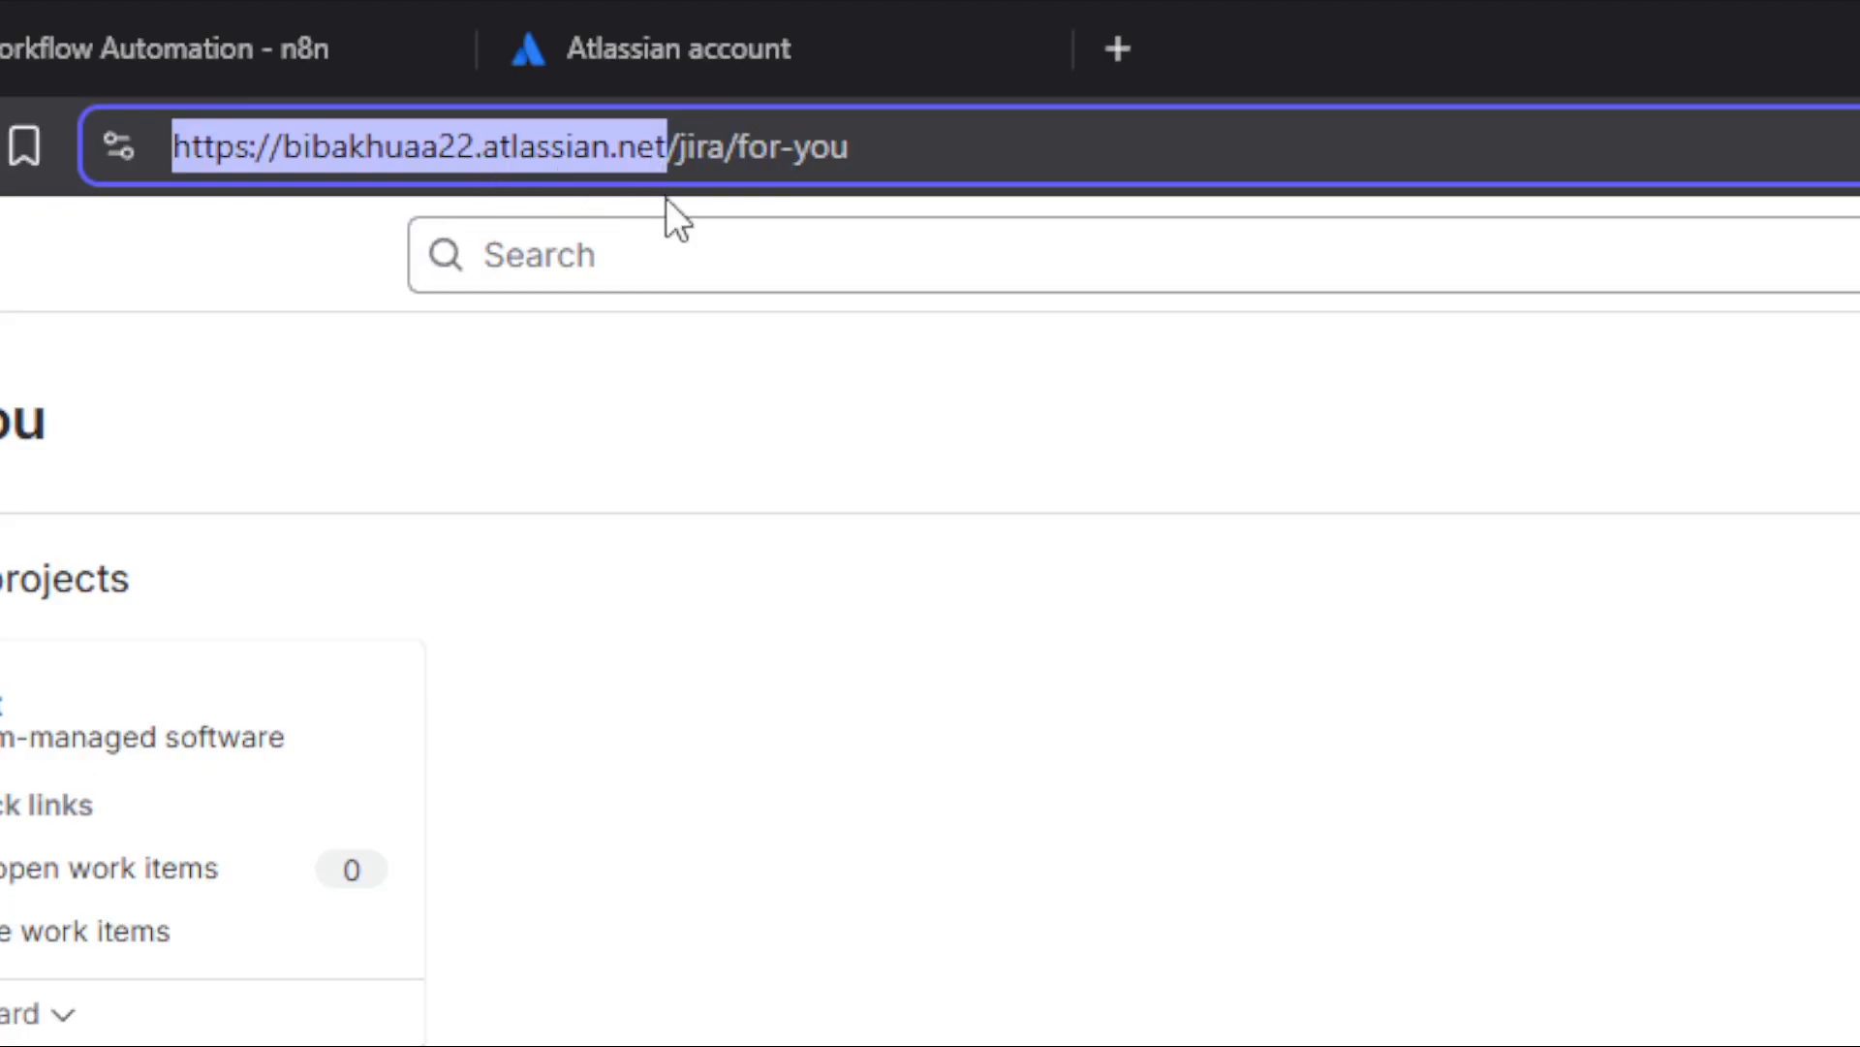
{"action": "left_click", "coordinate": [684, 402]}
- Paste the Jira site address into the credential's Domain field, then save, test and close it
{"action": "left_click", "coordinate": [402, 72]}
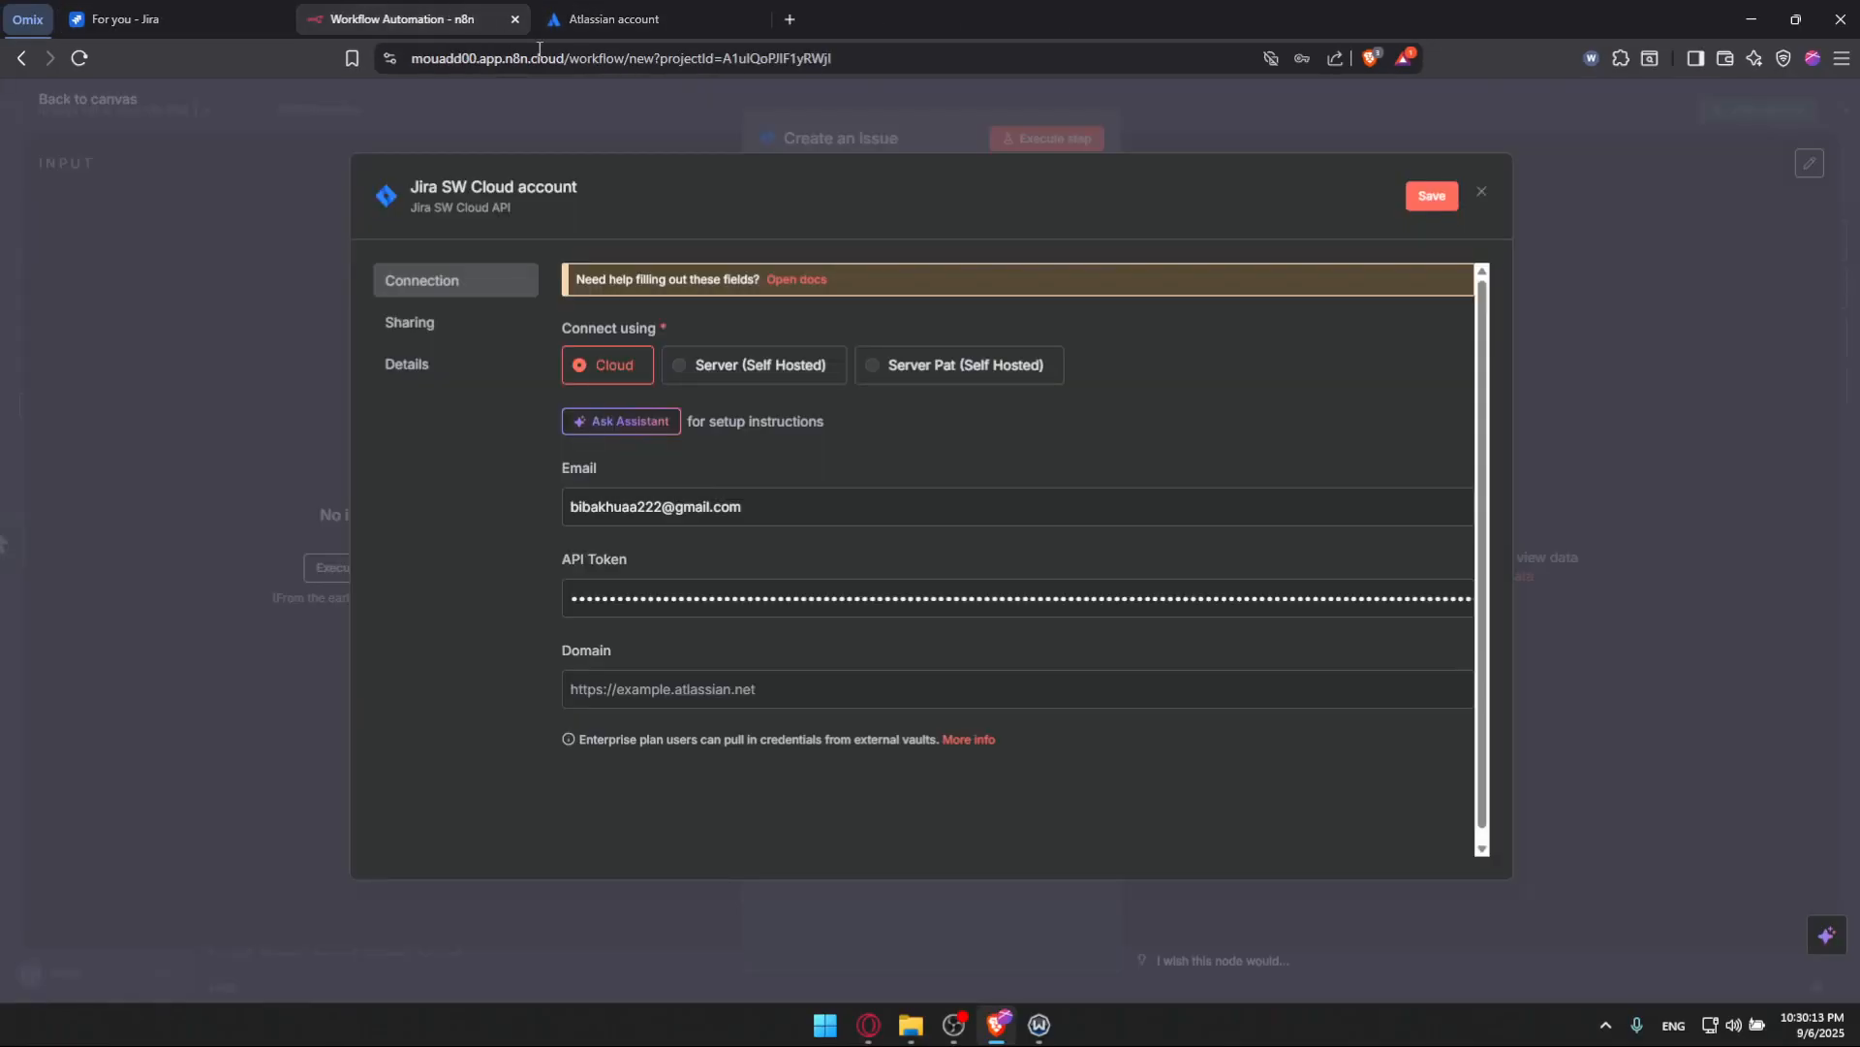
{"action": "left_click", "coordinate": [676, 676]}
{"action": "key", "text": "ctrl+v"}
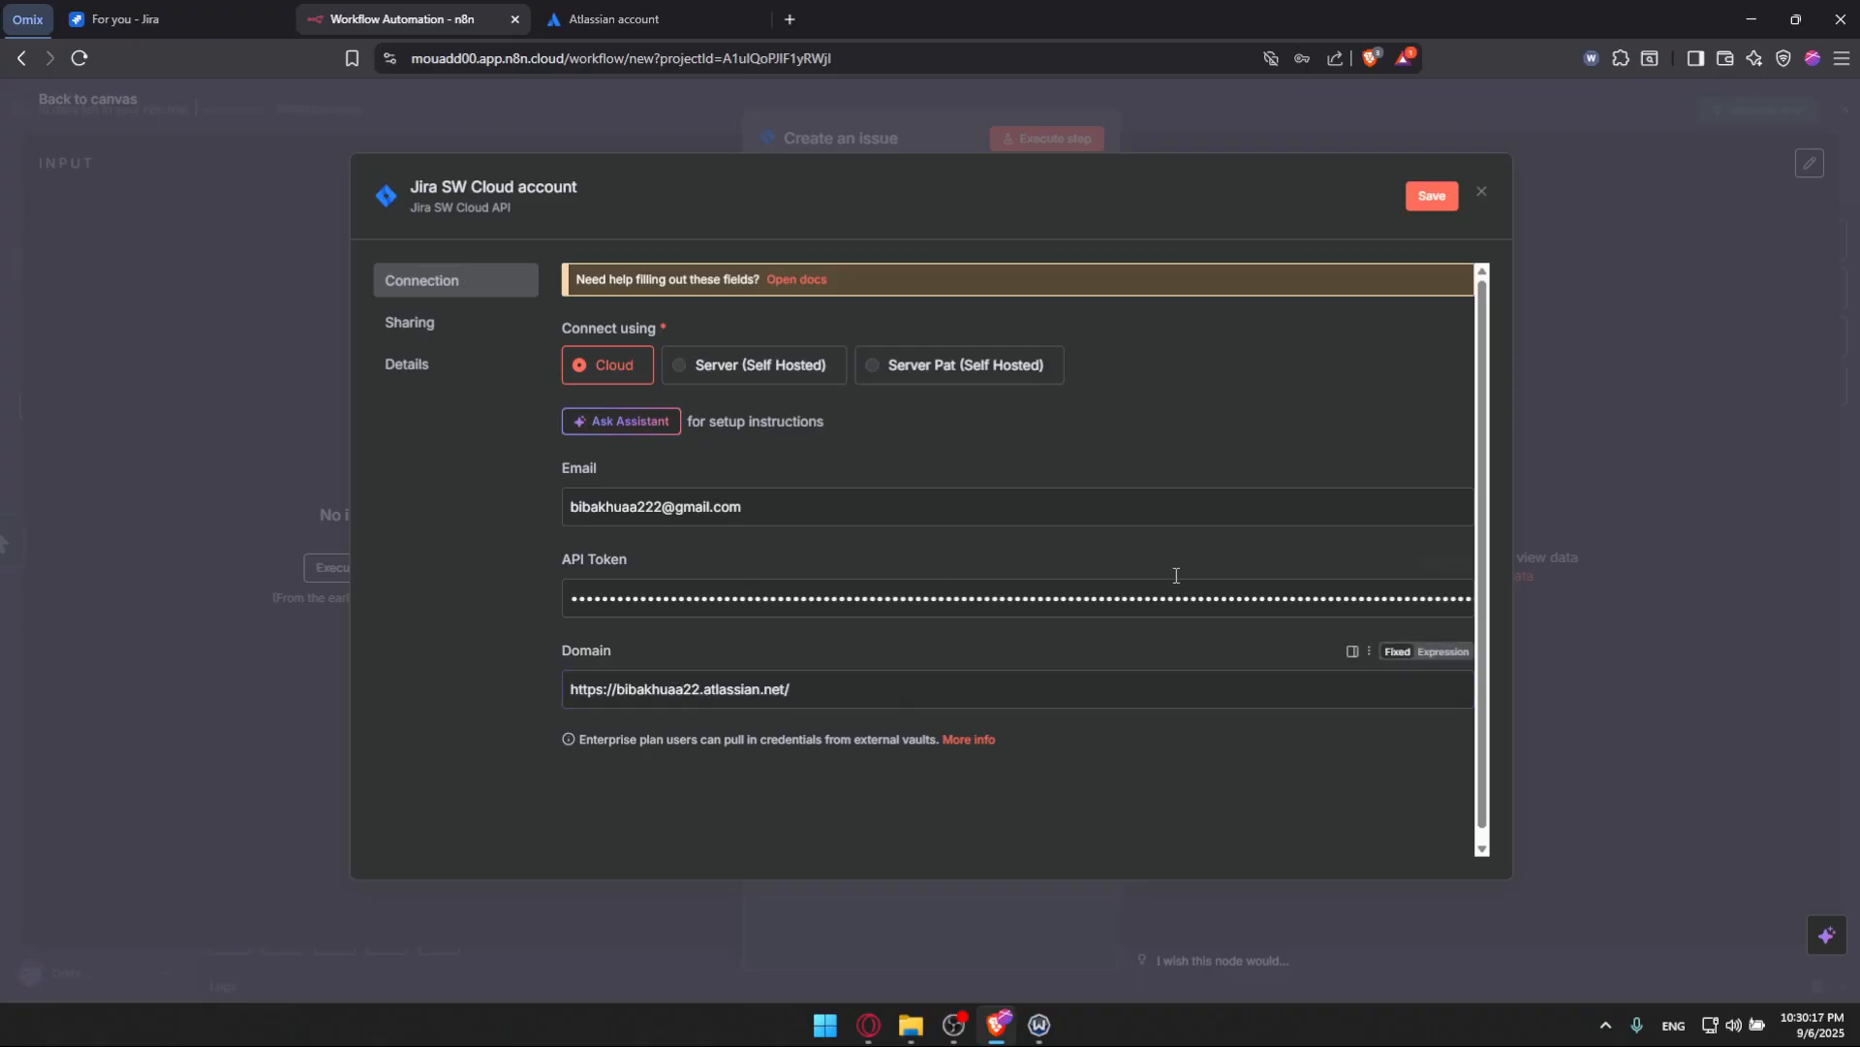
{"action": "left_click", "coordinate": [1432, 195]}
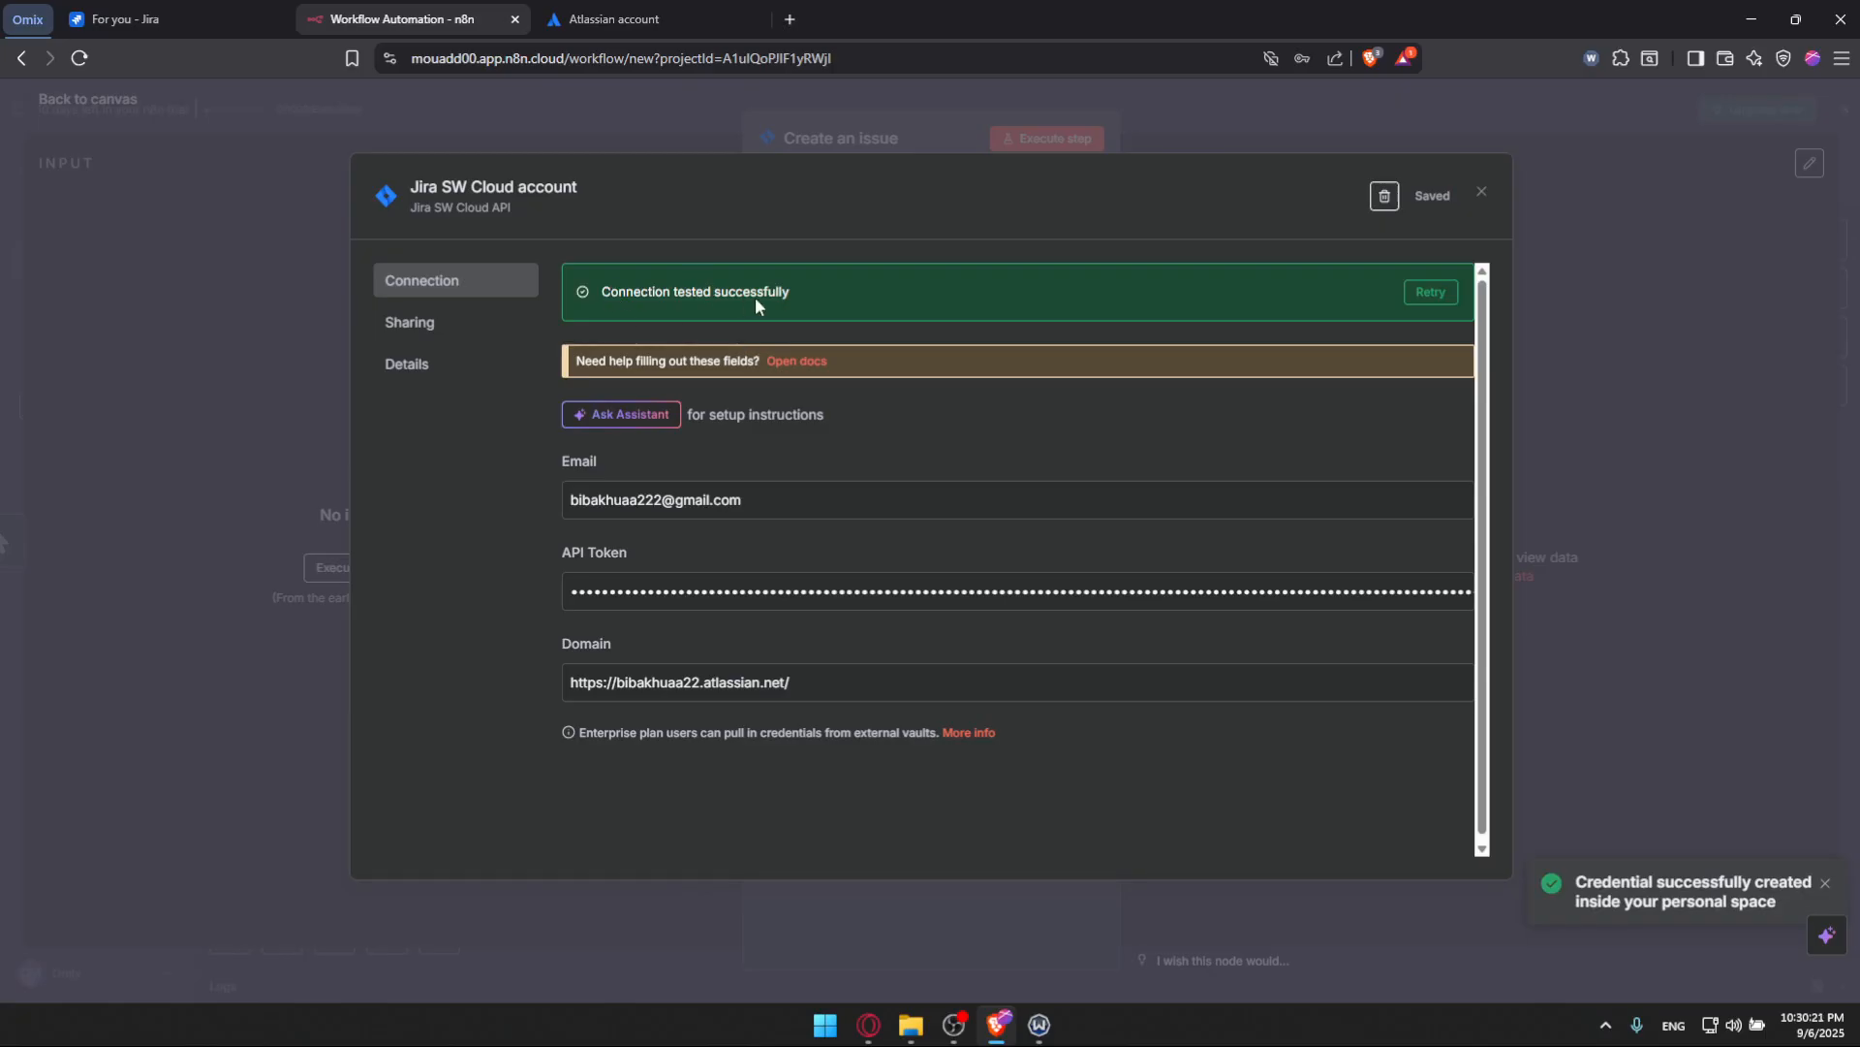
{"action": "left_click", "coordinate": [1482, 194]}
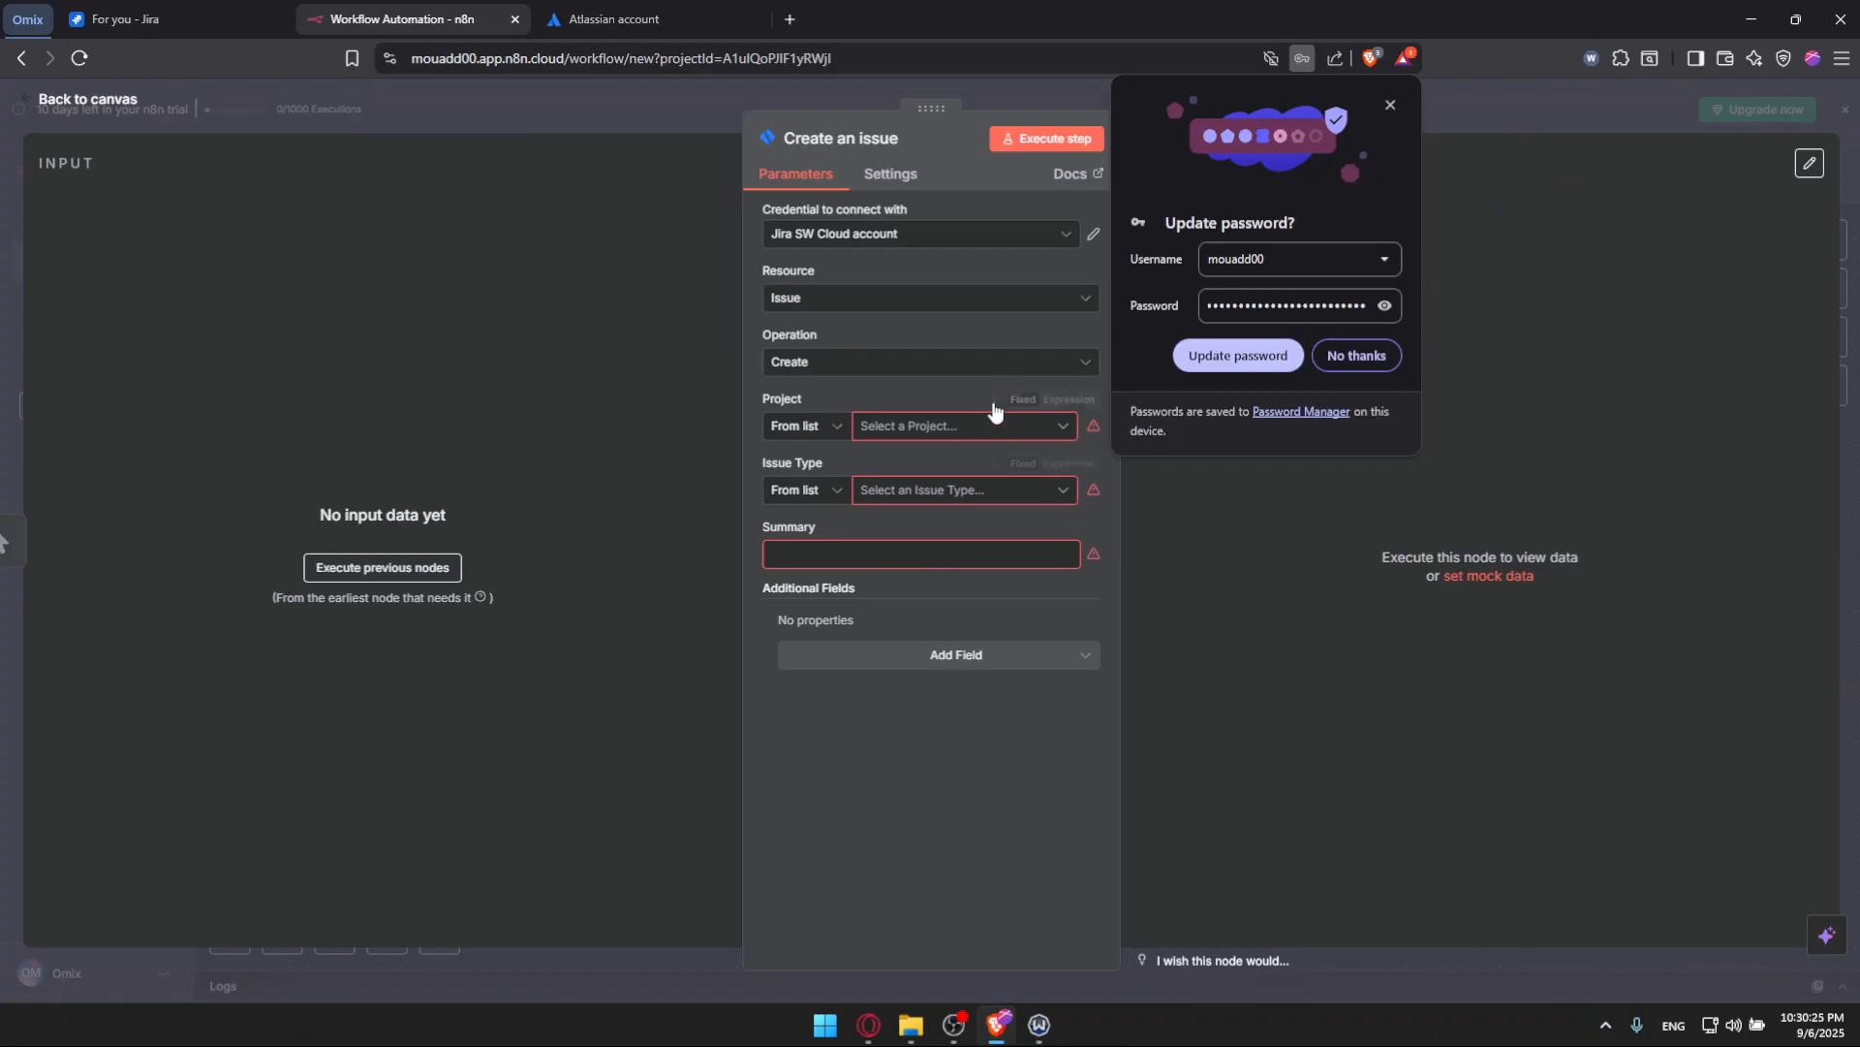
- Keep the existing Jira SW Cloud account credential, discard the extra new one, and return to the canvas
{"action": "left_click", "coordinate": [994, 237]}
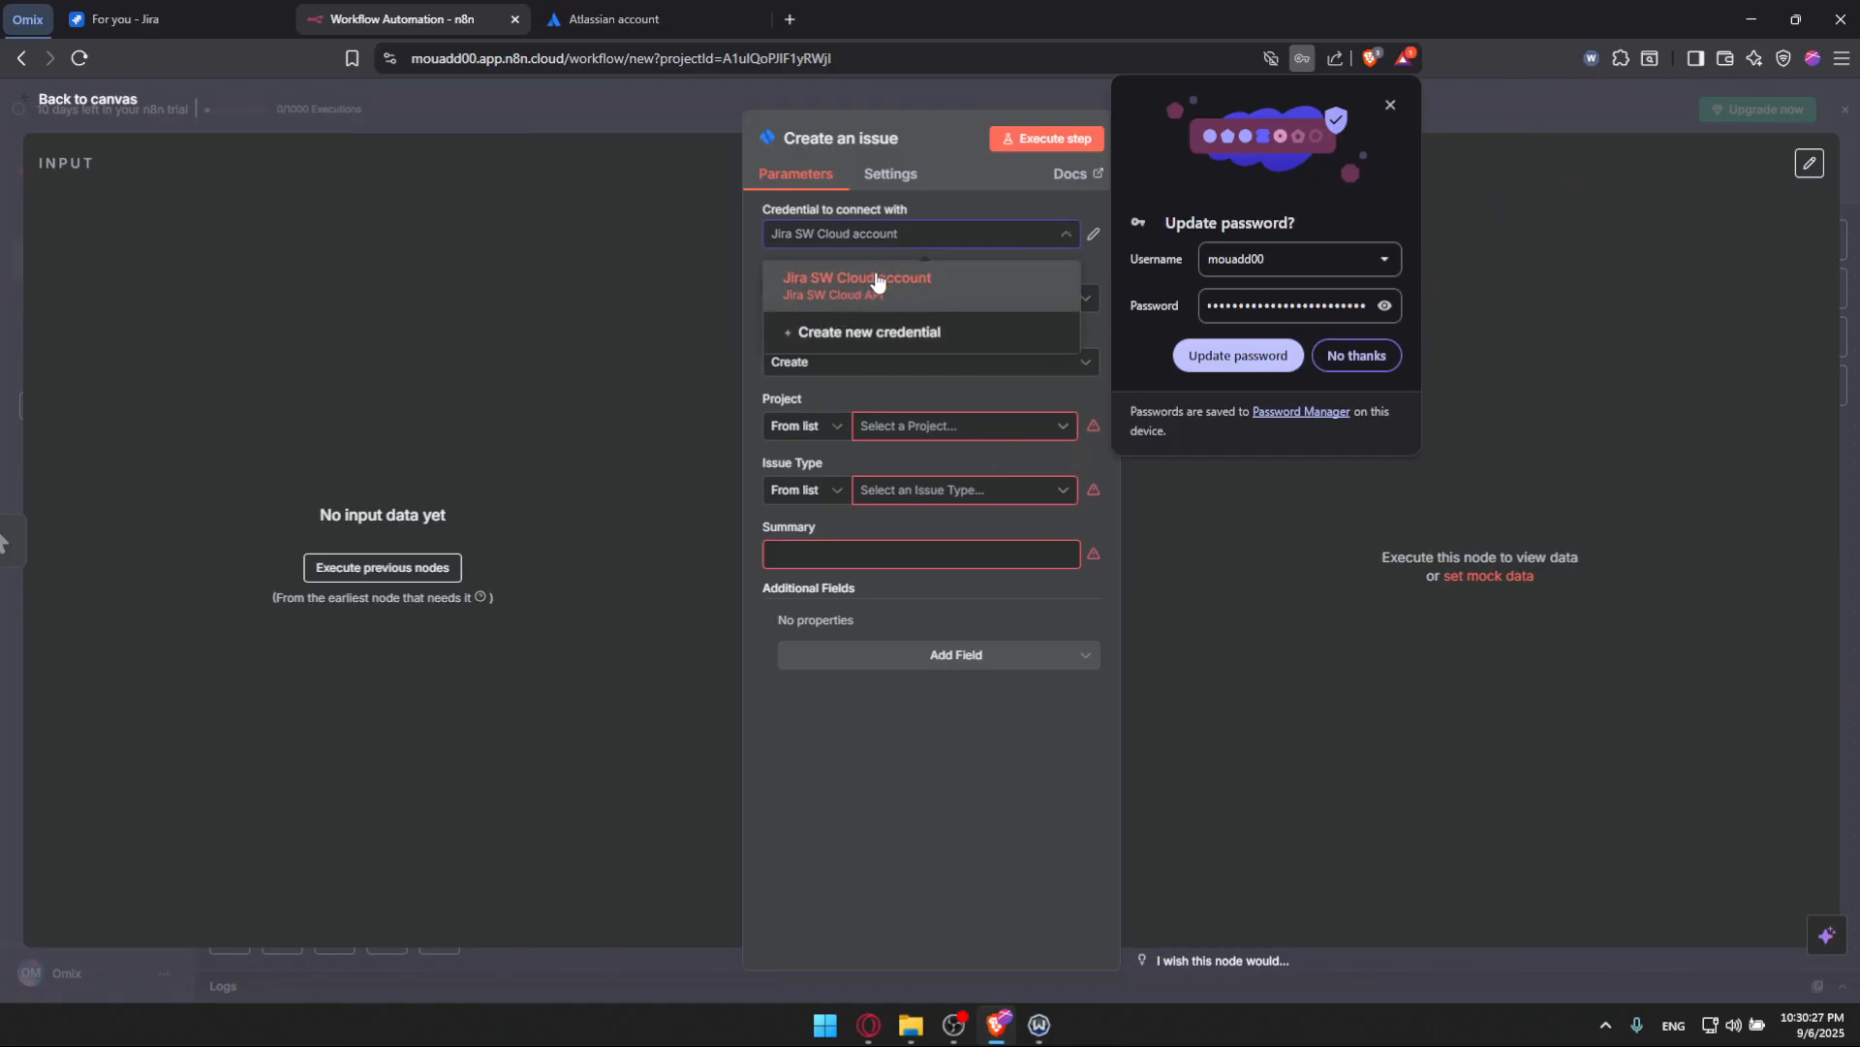
{"action": "left_click", "coordinate": [946, 208]}
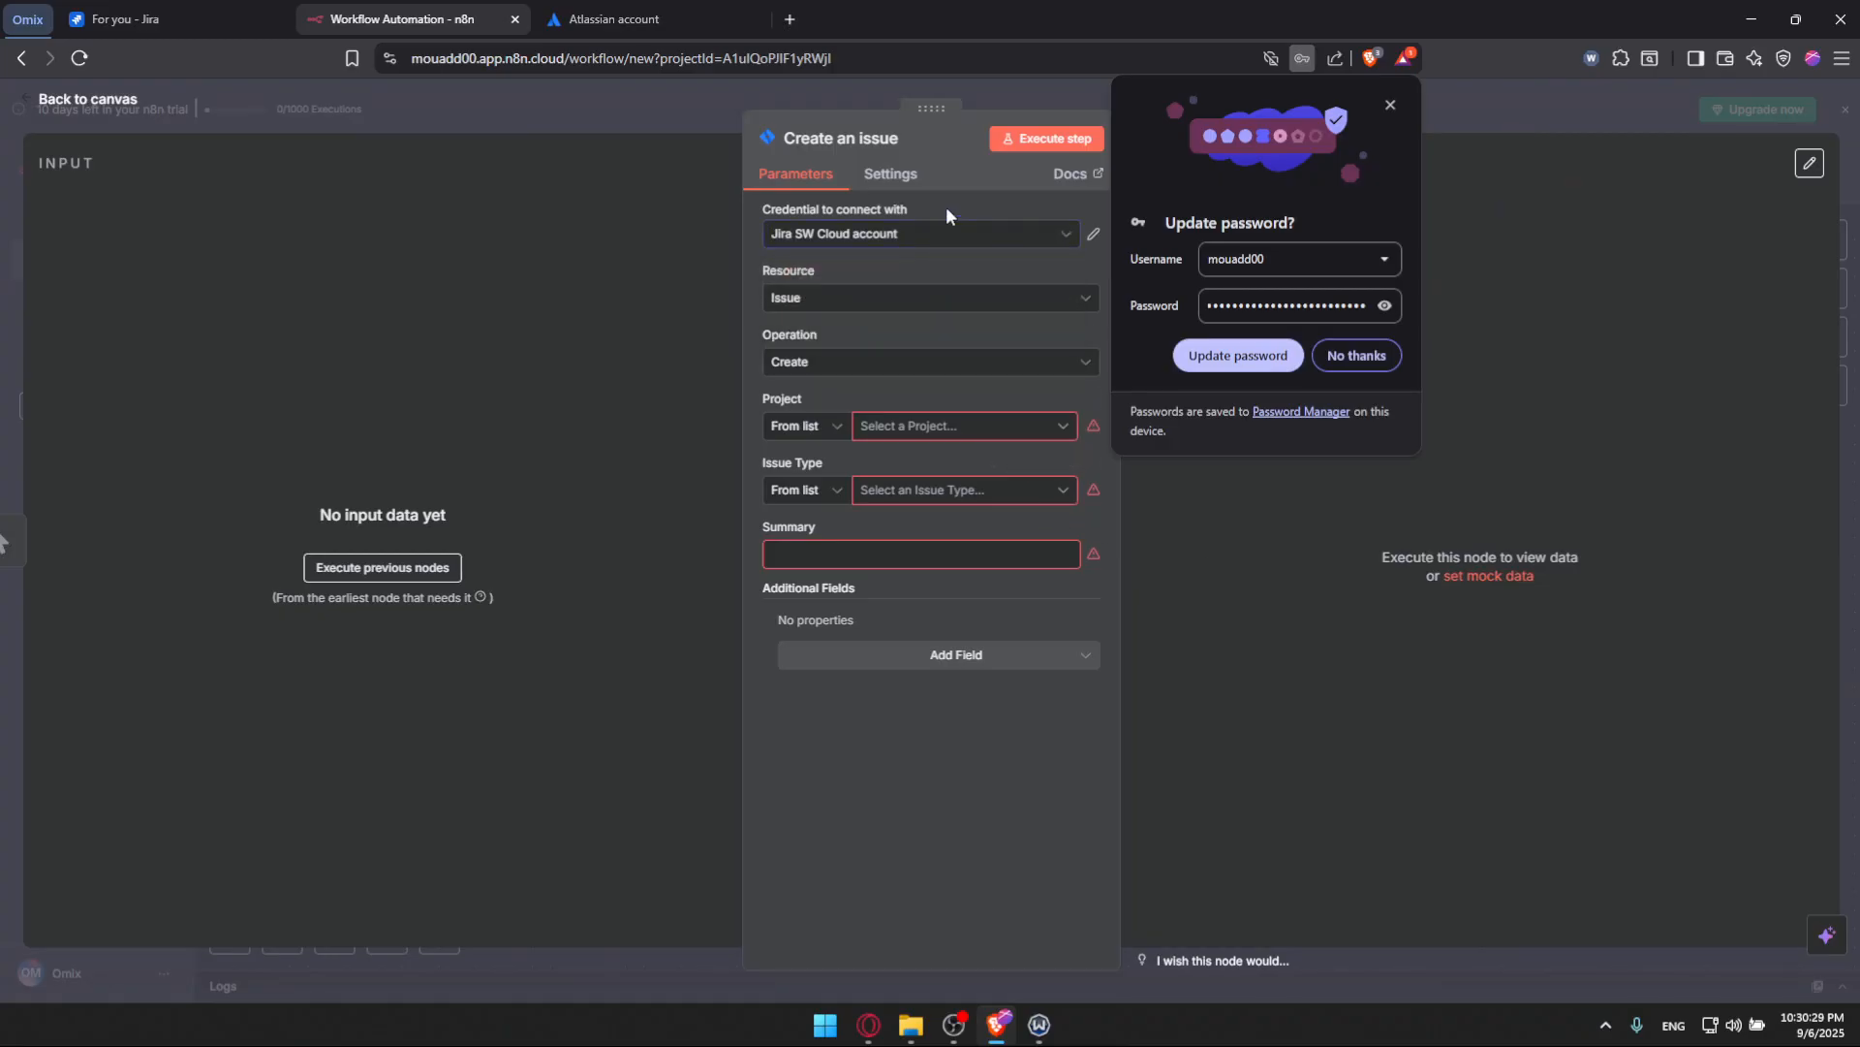
{"action": "left_click", "coordinate": [1391, 105]}
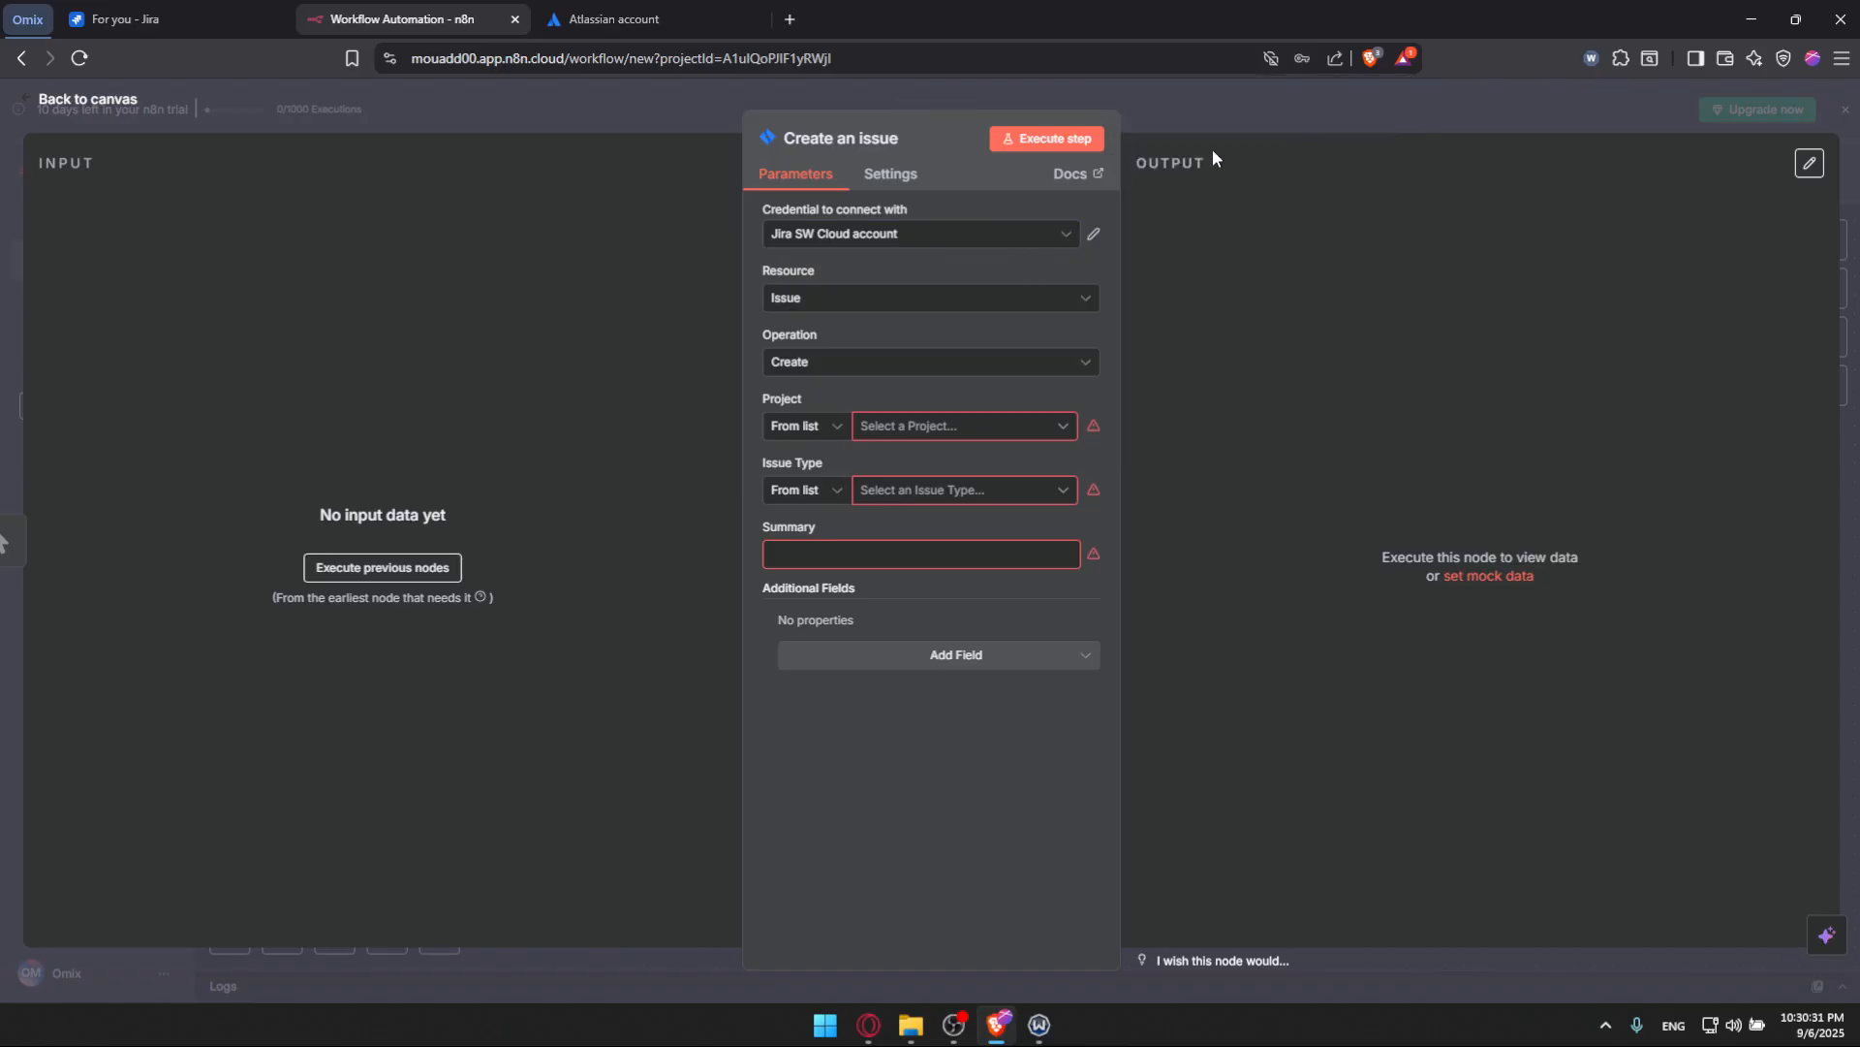
{"action": "left_click", "coordinate": [954, 233]}
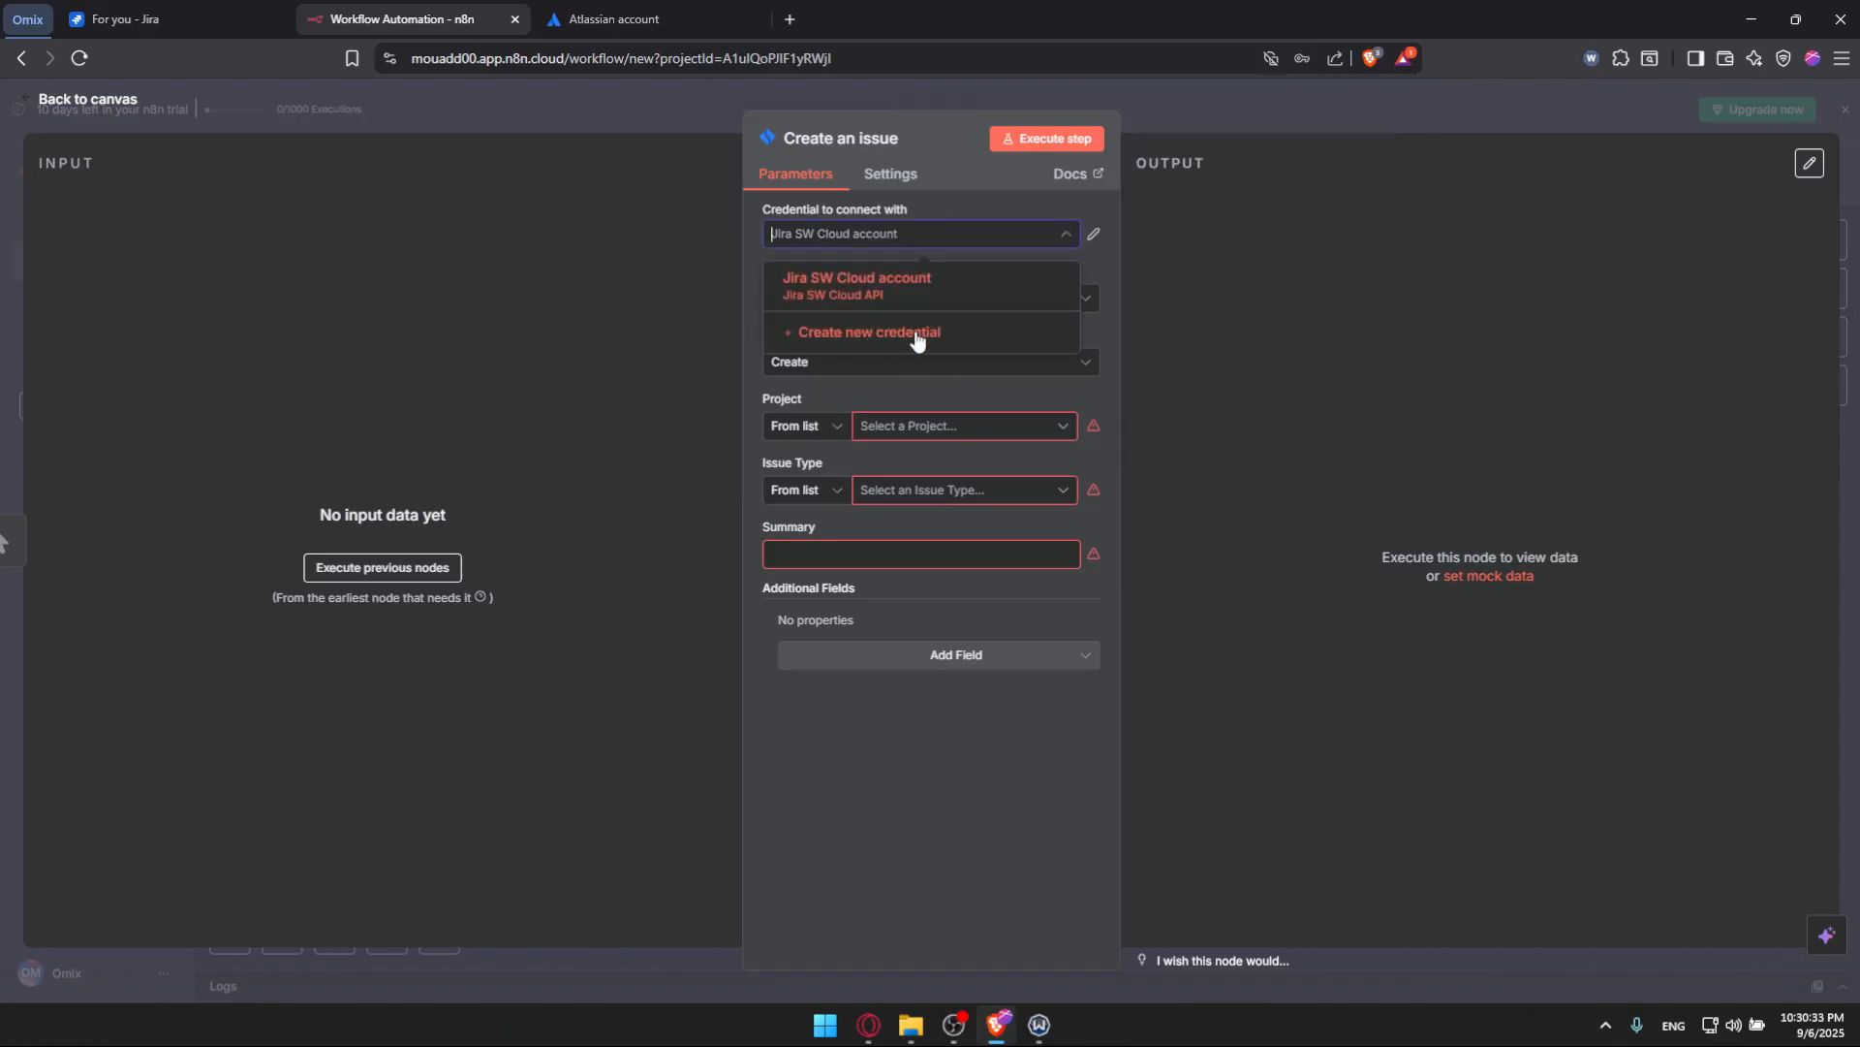
{"action": "left_click", "coordinate": [875, 349]}
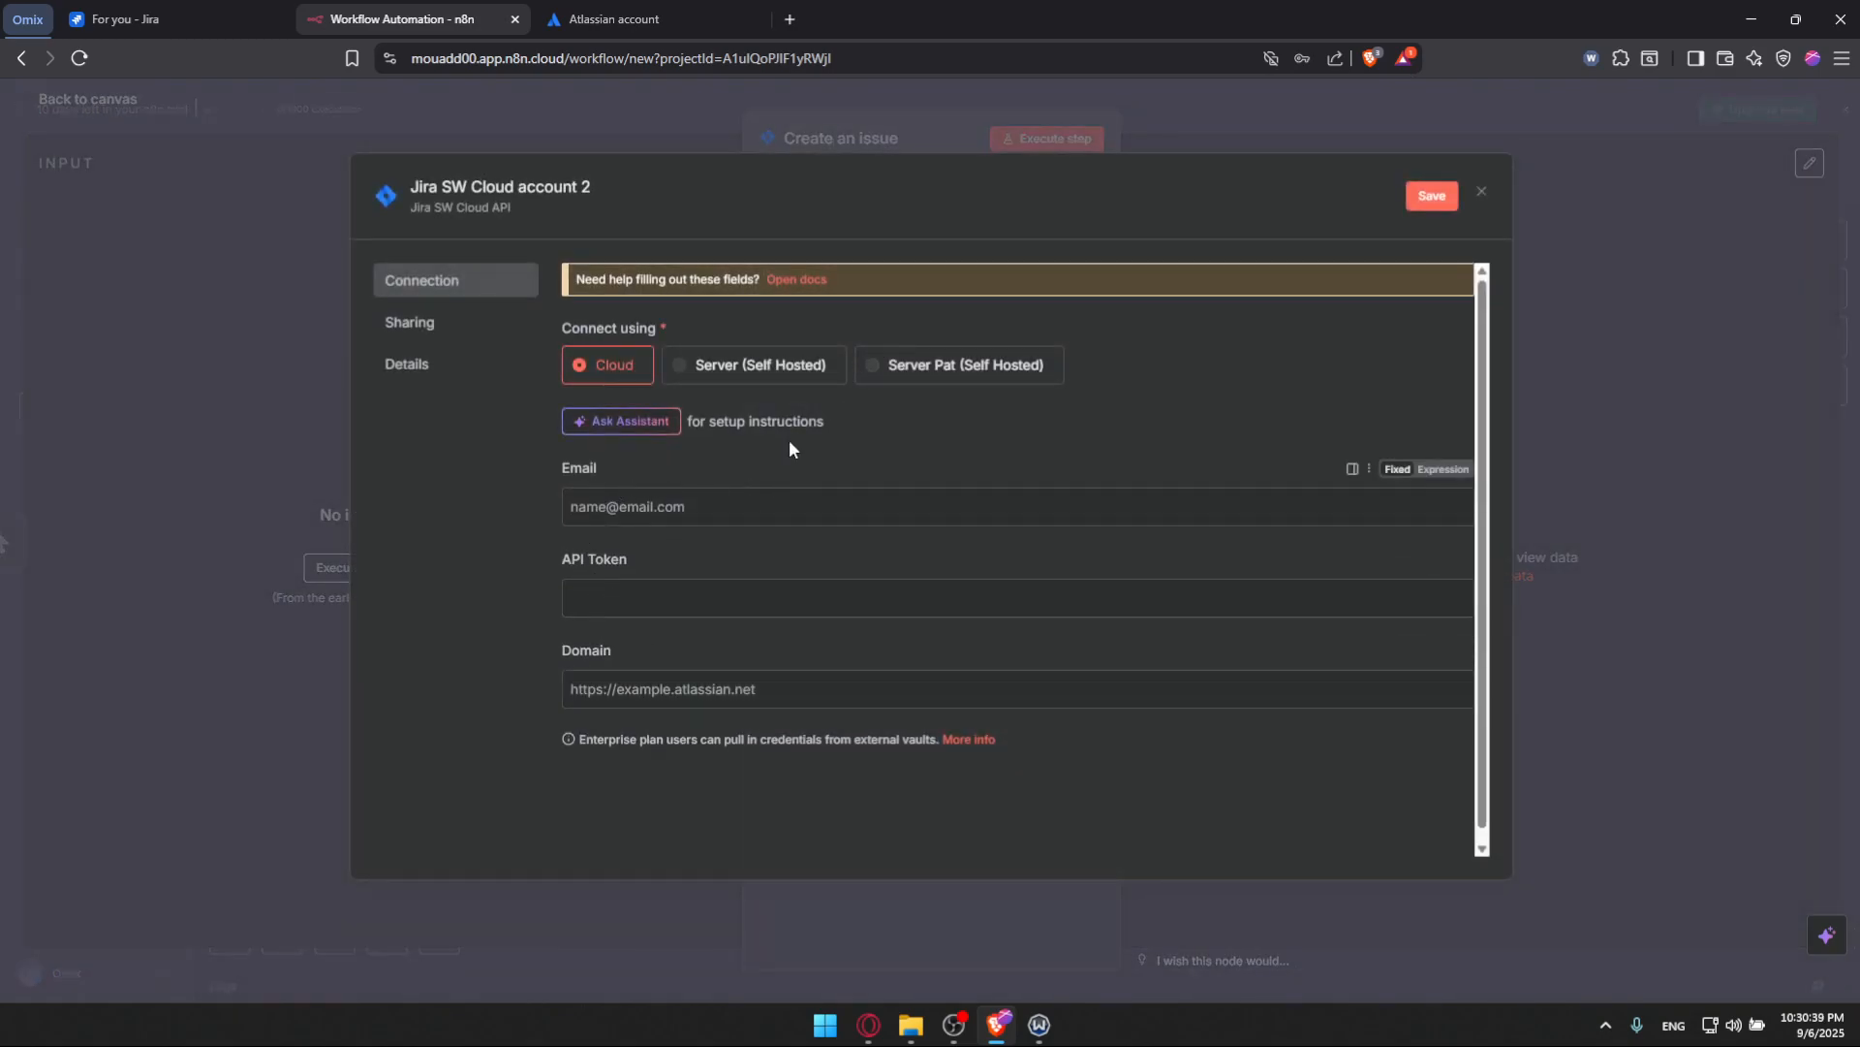
{"action": "left_click", "coordinate": [1480, 191]}
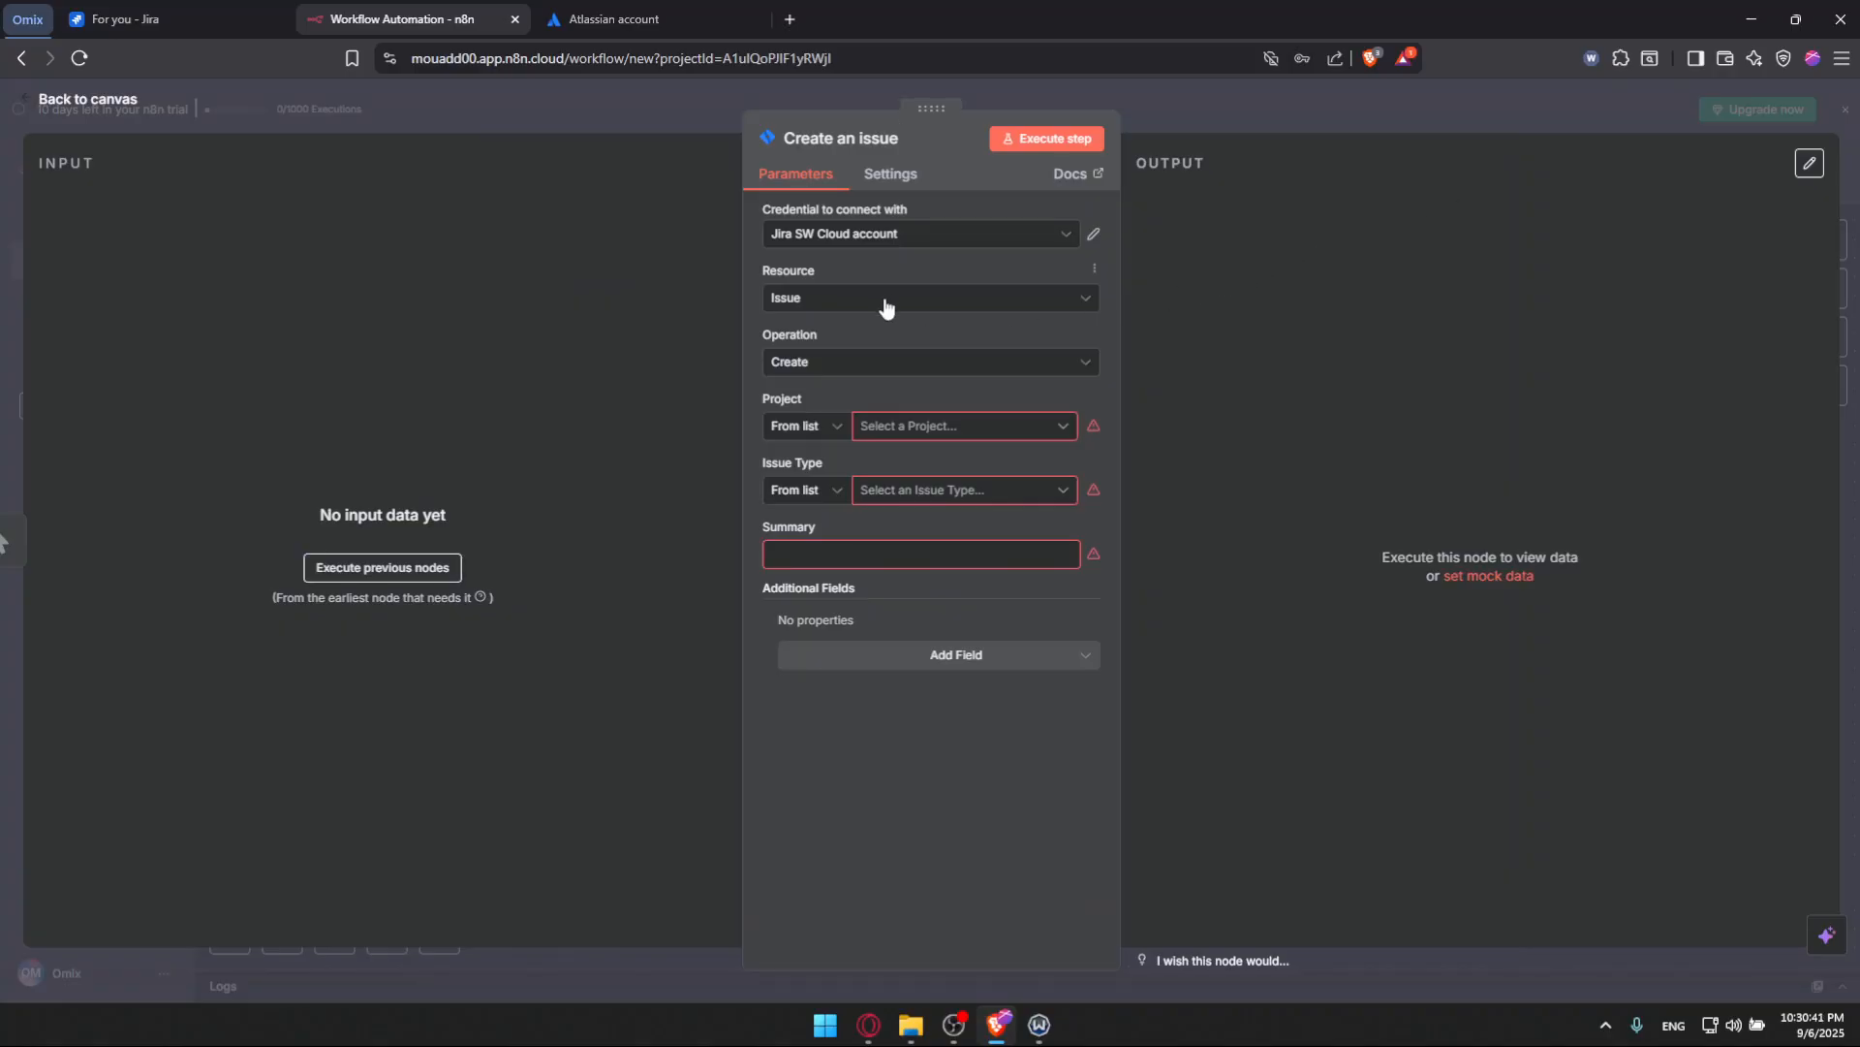
{"action": "left_click", "coordinate": [1290, 116]}
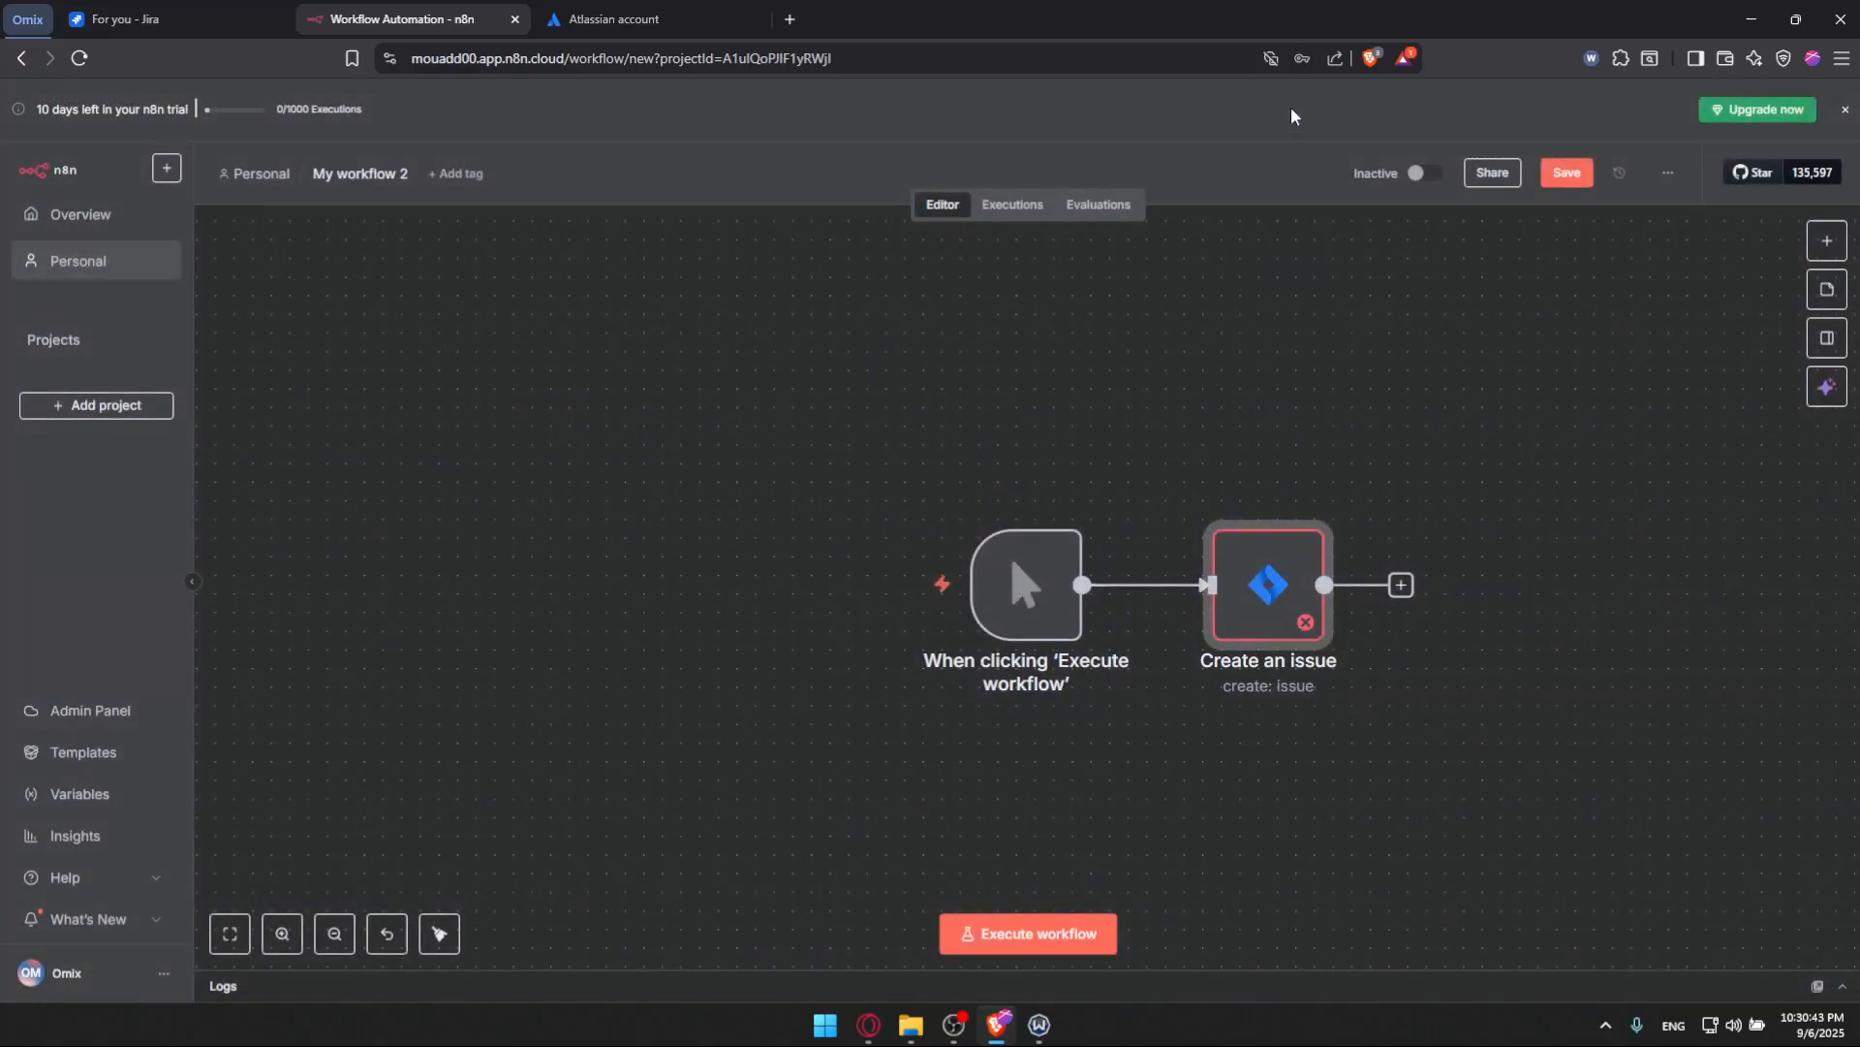
{"action": "mouse_move", "coordinate": [1227, 573]}
- Open the Jira node and confirm Issue as the resource and Create as the operation
{"action": "double_click", "coordinate": [1272, 591]}
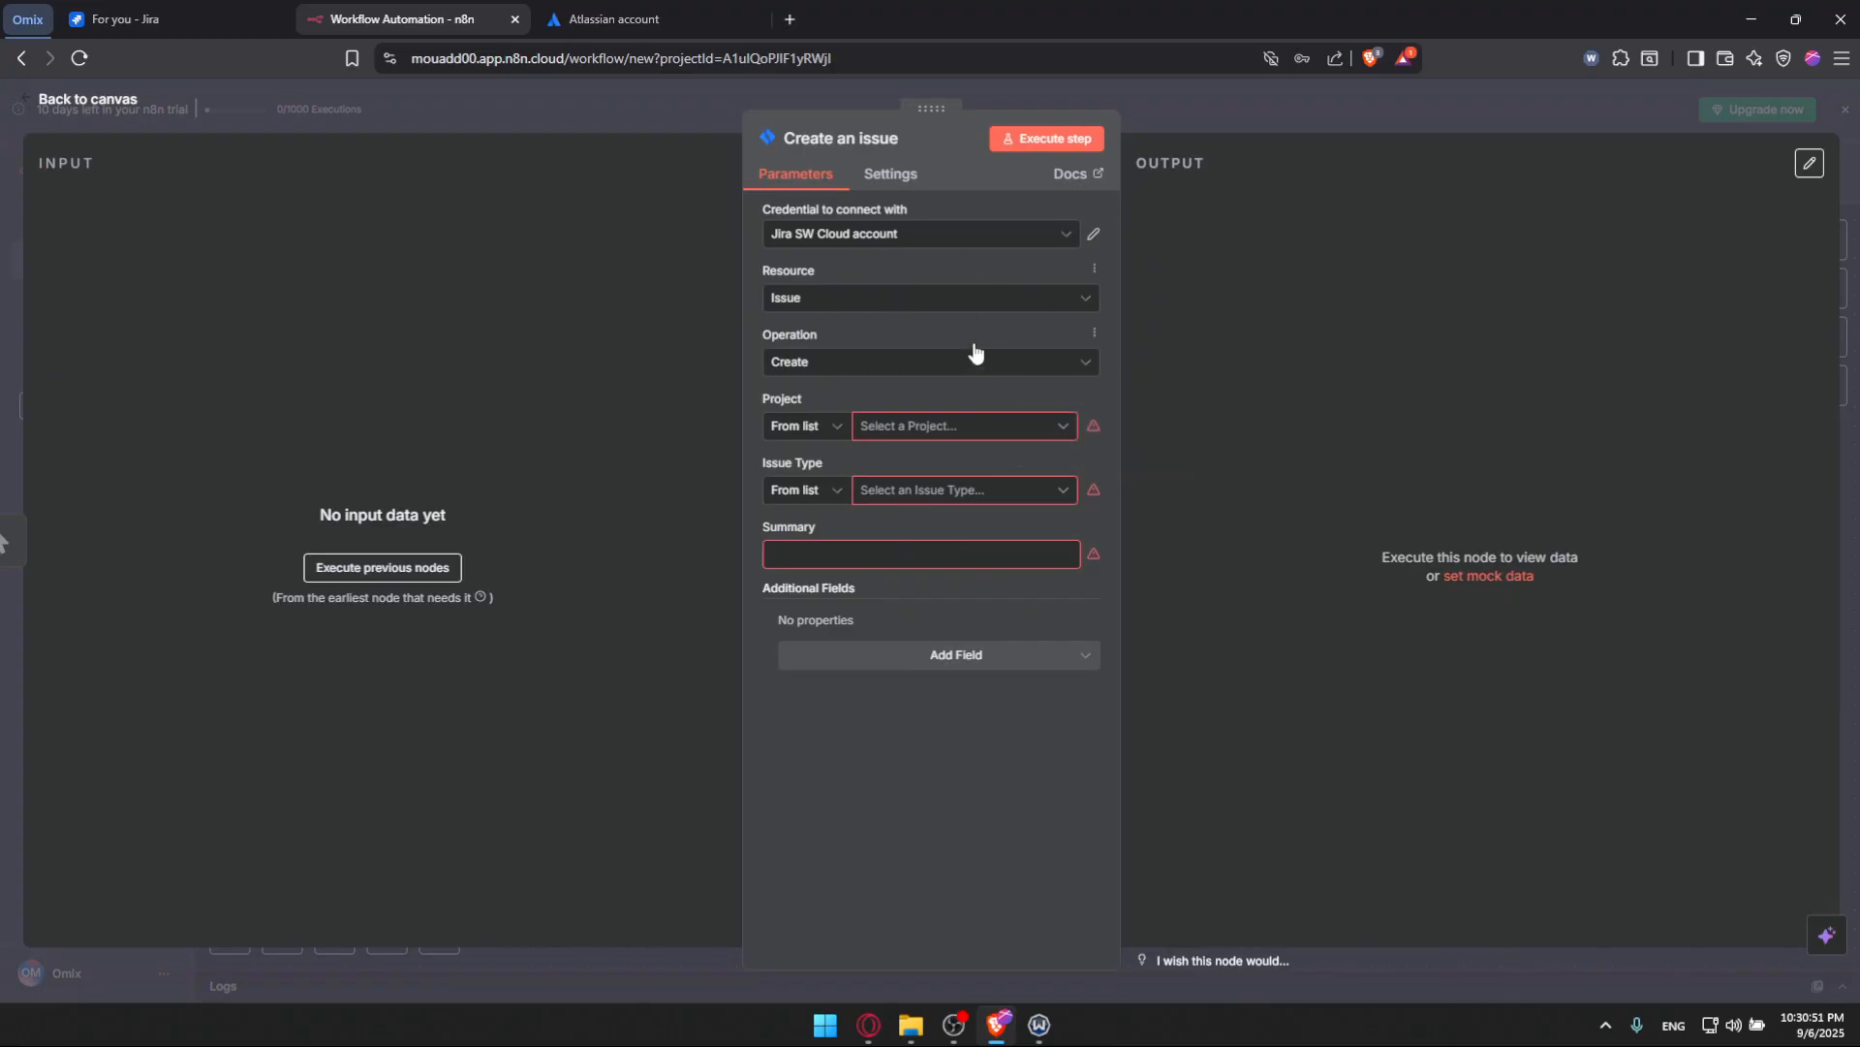
{"action": "left_click", "coordinate": [928, 298]}
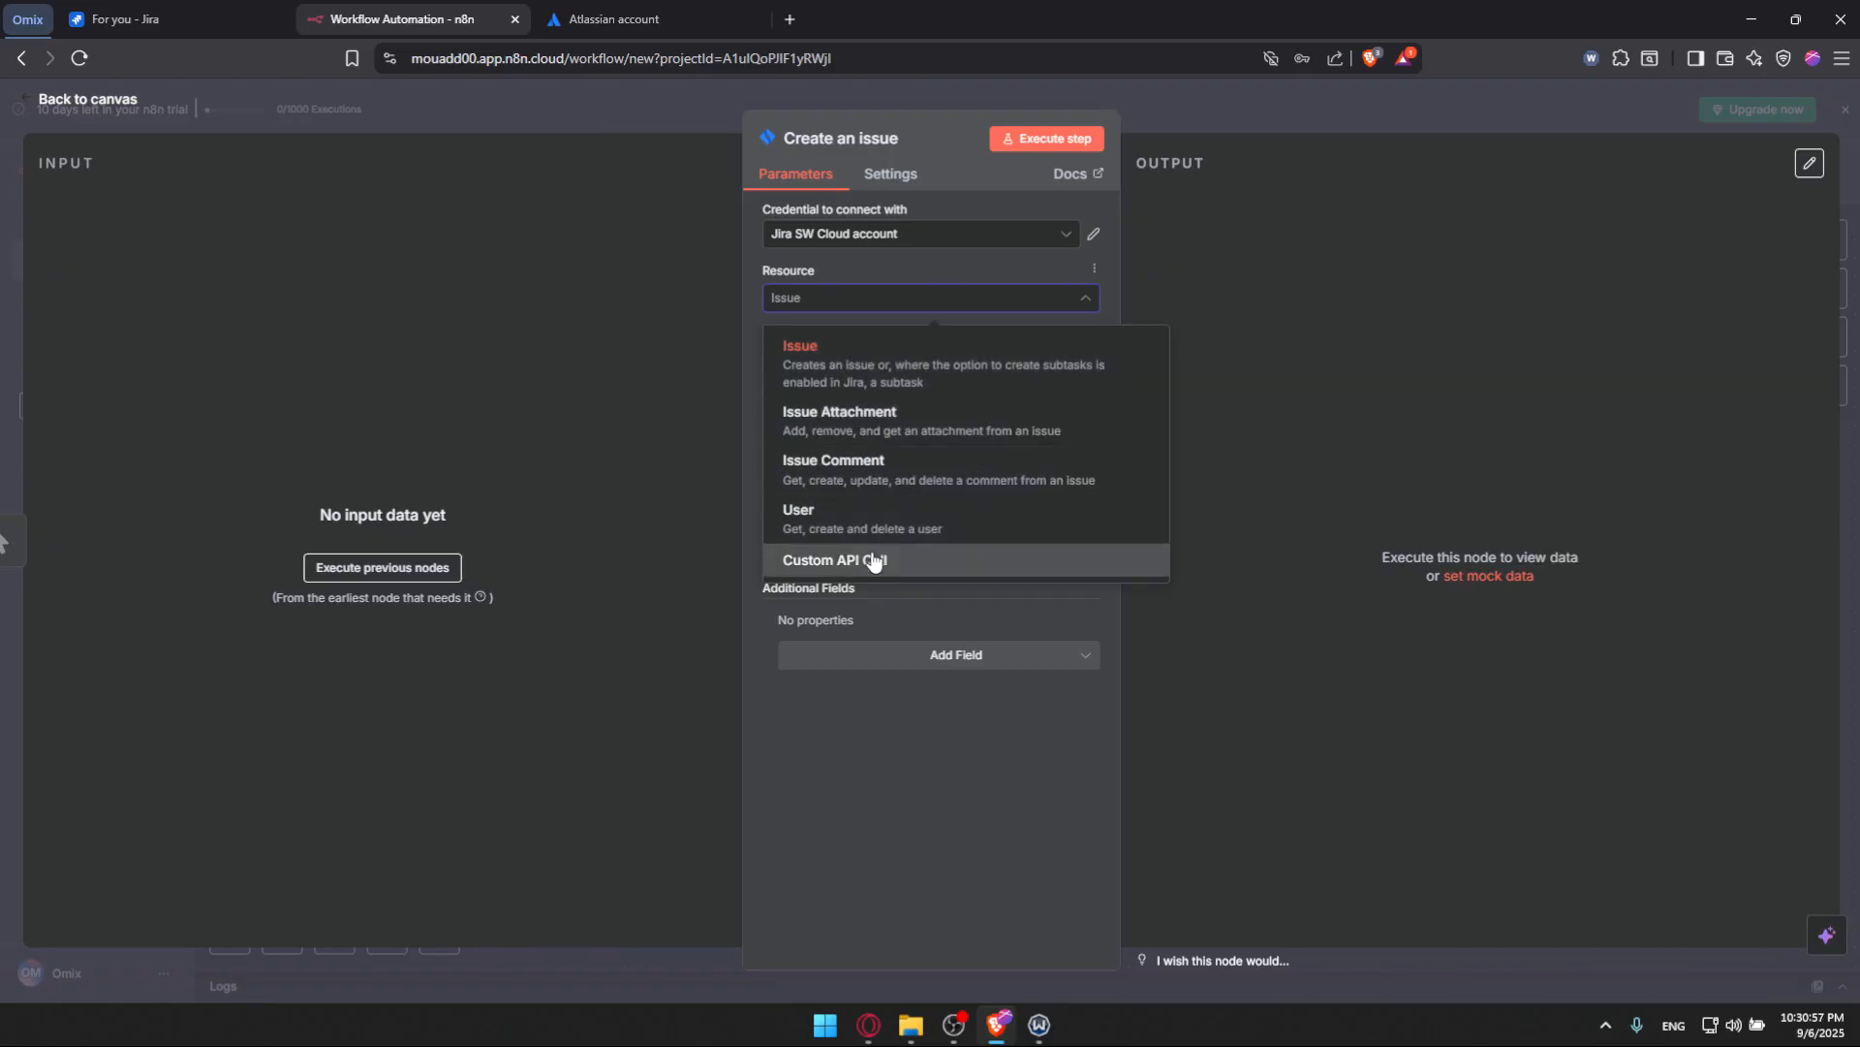
{"action": "left_click", "coordinate": [902, 349]}
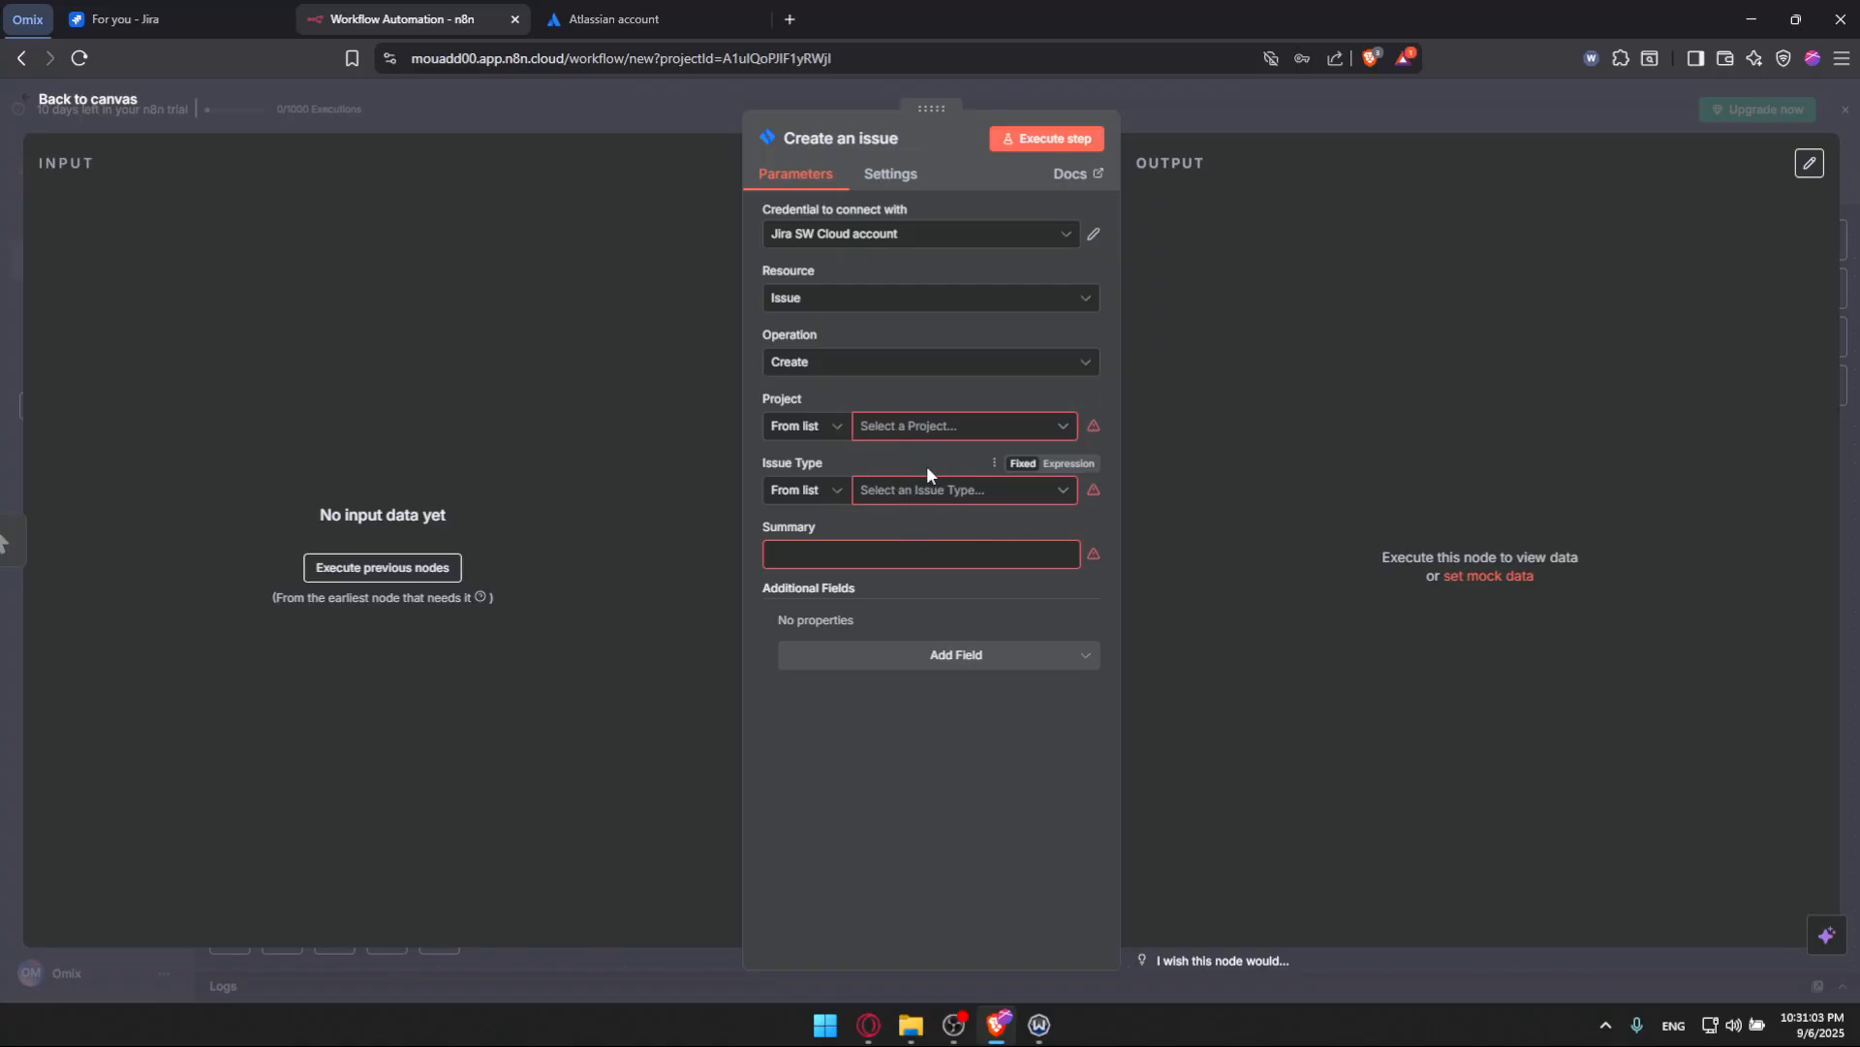
{"action": "left_click", "coordinate": [831, 362]}
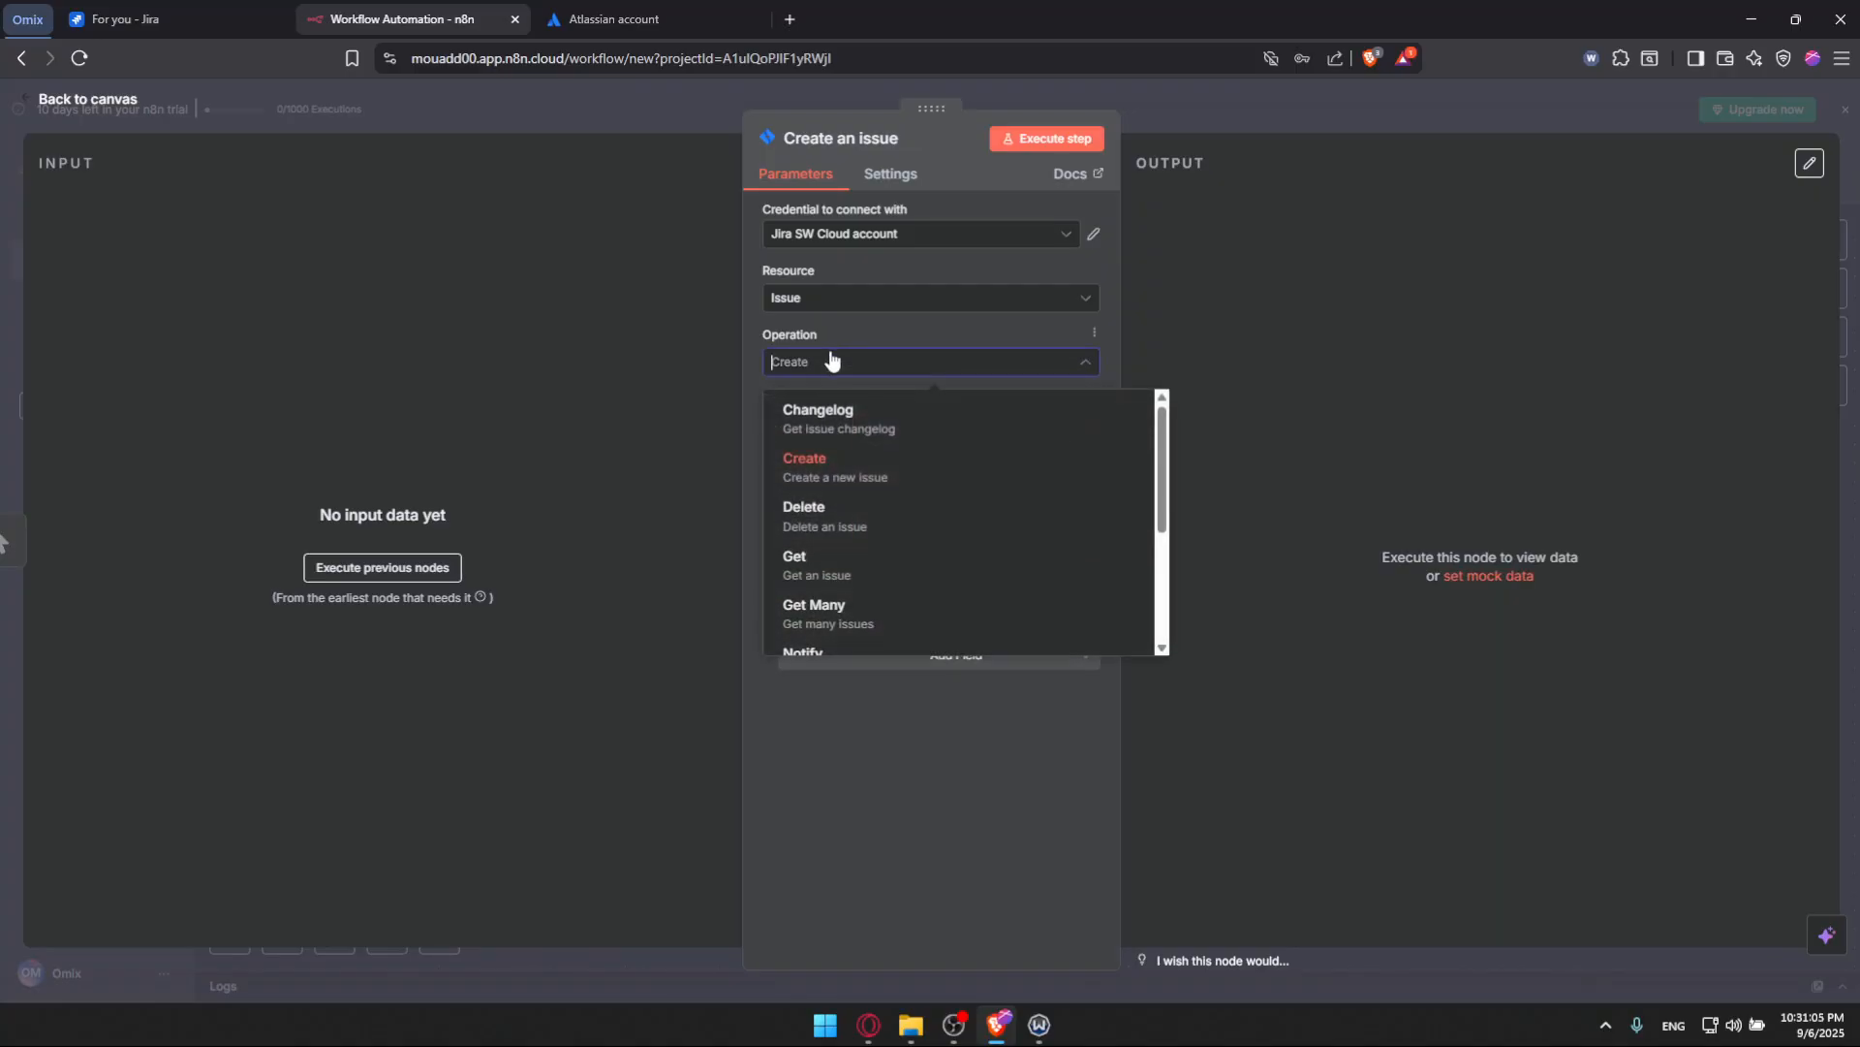
{"action": "left_click", "coordinate": [898, 346]}
- Try the Delete, Changelog, Get and Notify operations, then settle back on Create
{"action": "left_click", "coordinate": [819, 365]}
{"action": "left_click", "coordinate": [828, 485]}
{"action": "left_click", "coordinate": [830, 362]}
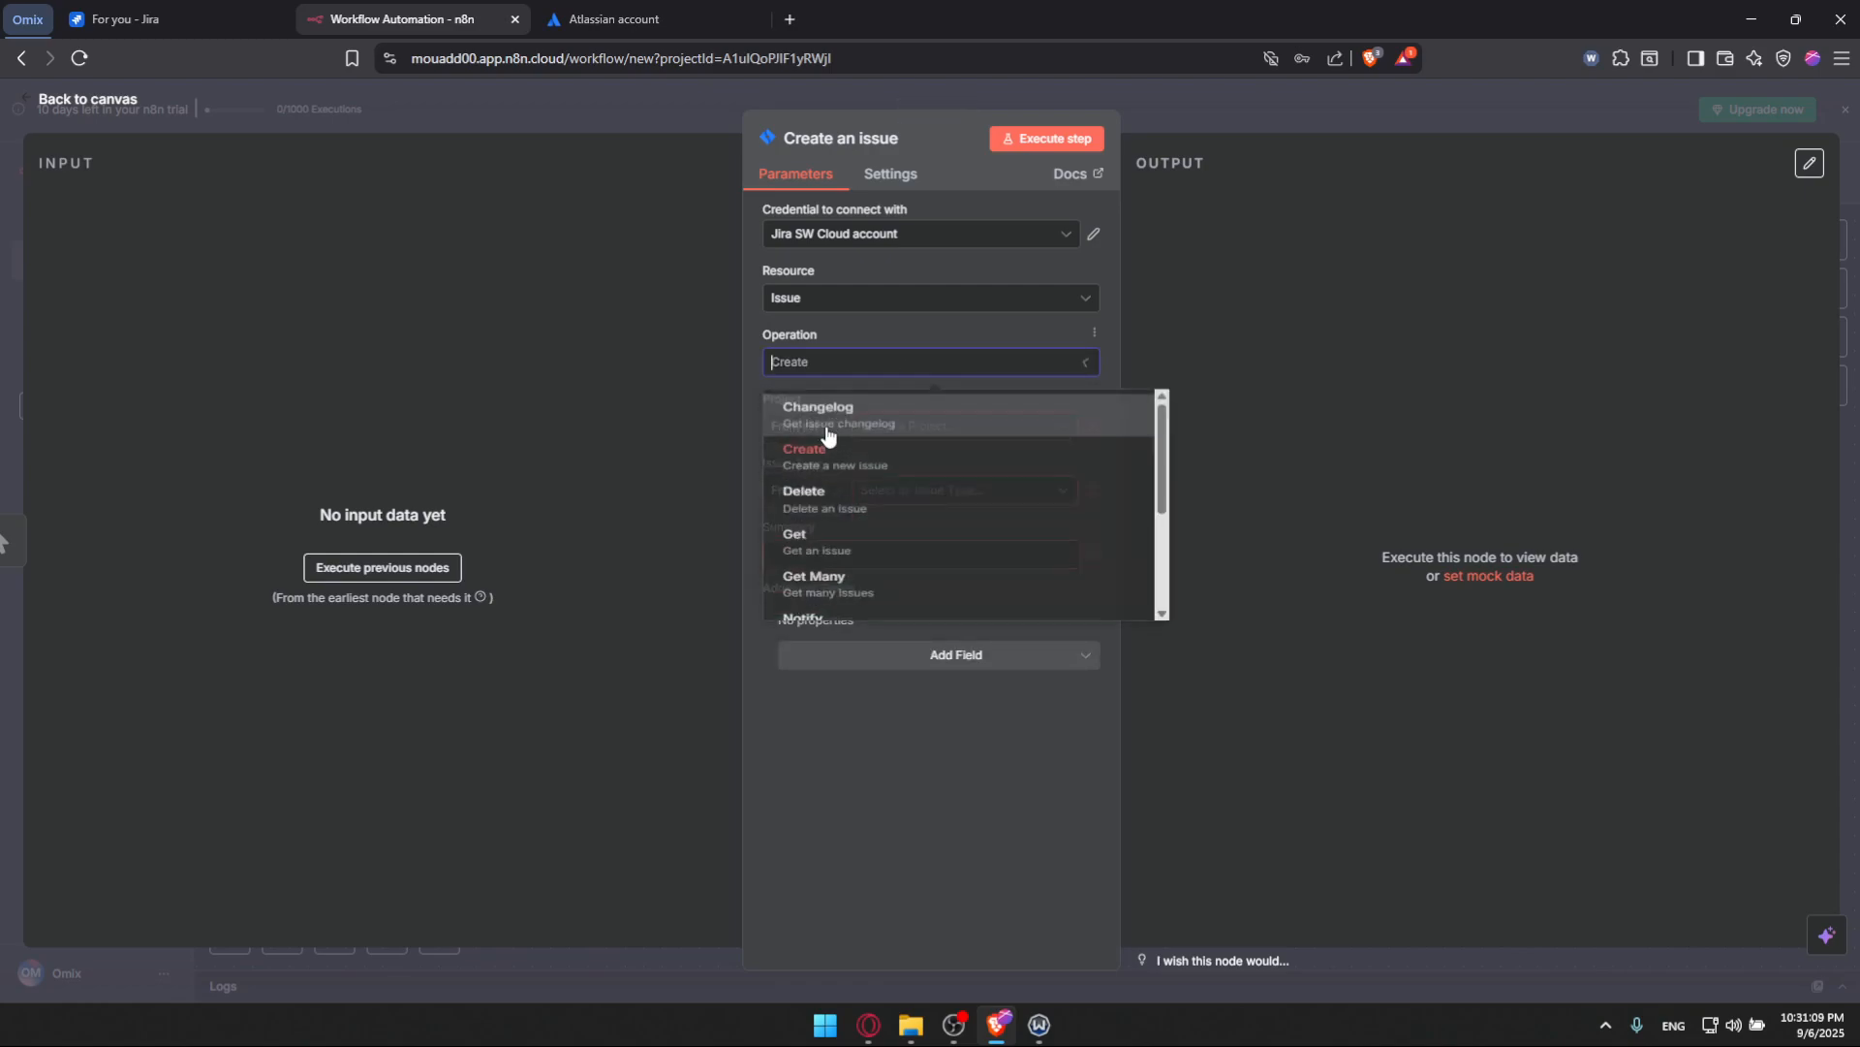
{"action": "left_click", "coordinate": [831, 514]}
{"action": "left_click", "coordinate": [823, 367]}
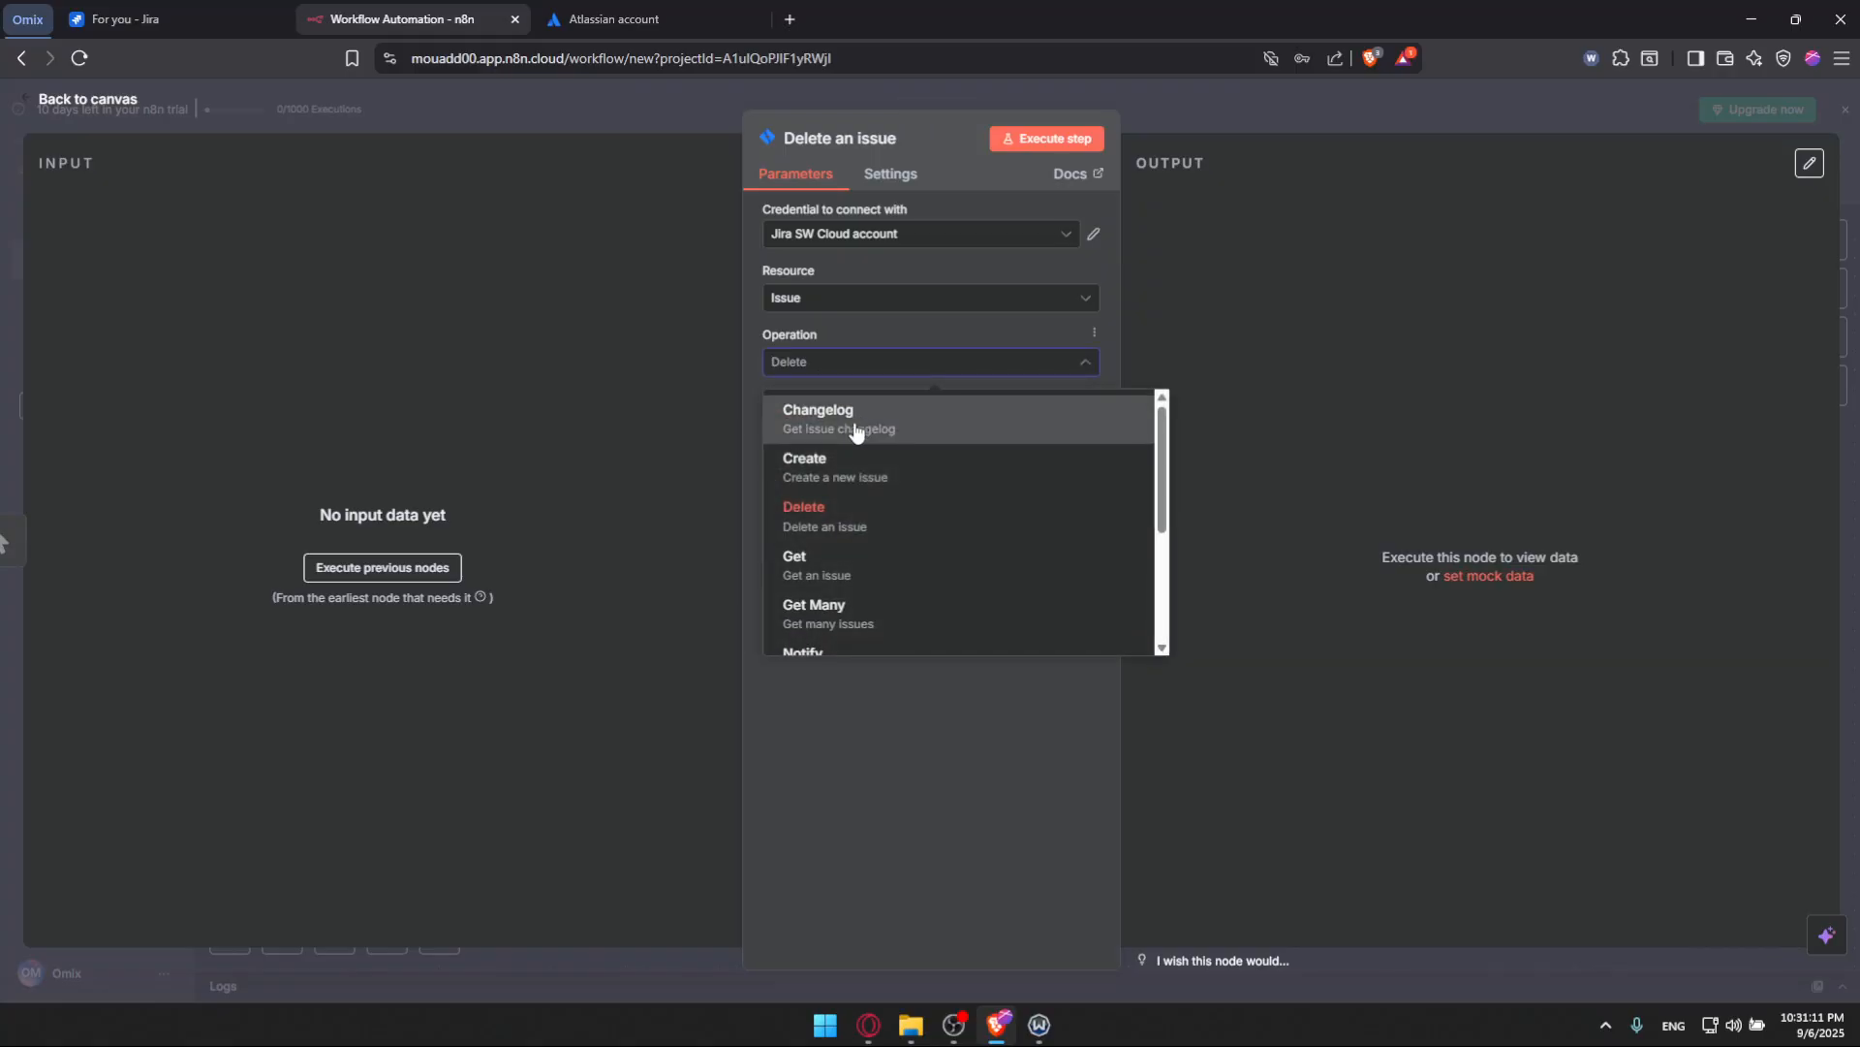
{"action": "left_click", "coordinate": [849, 414]}
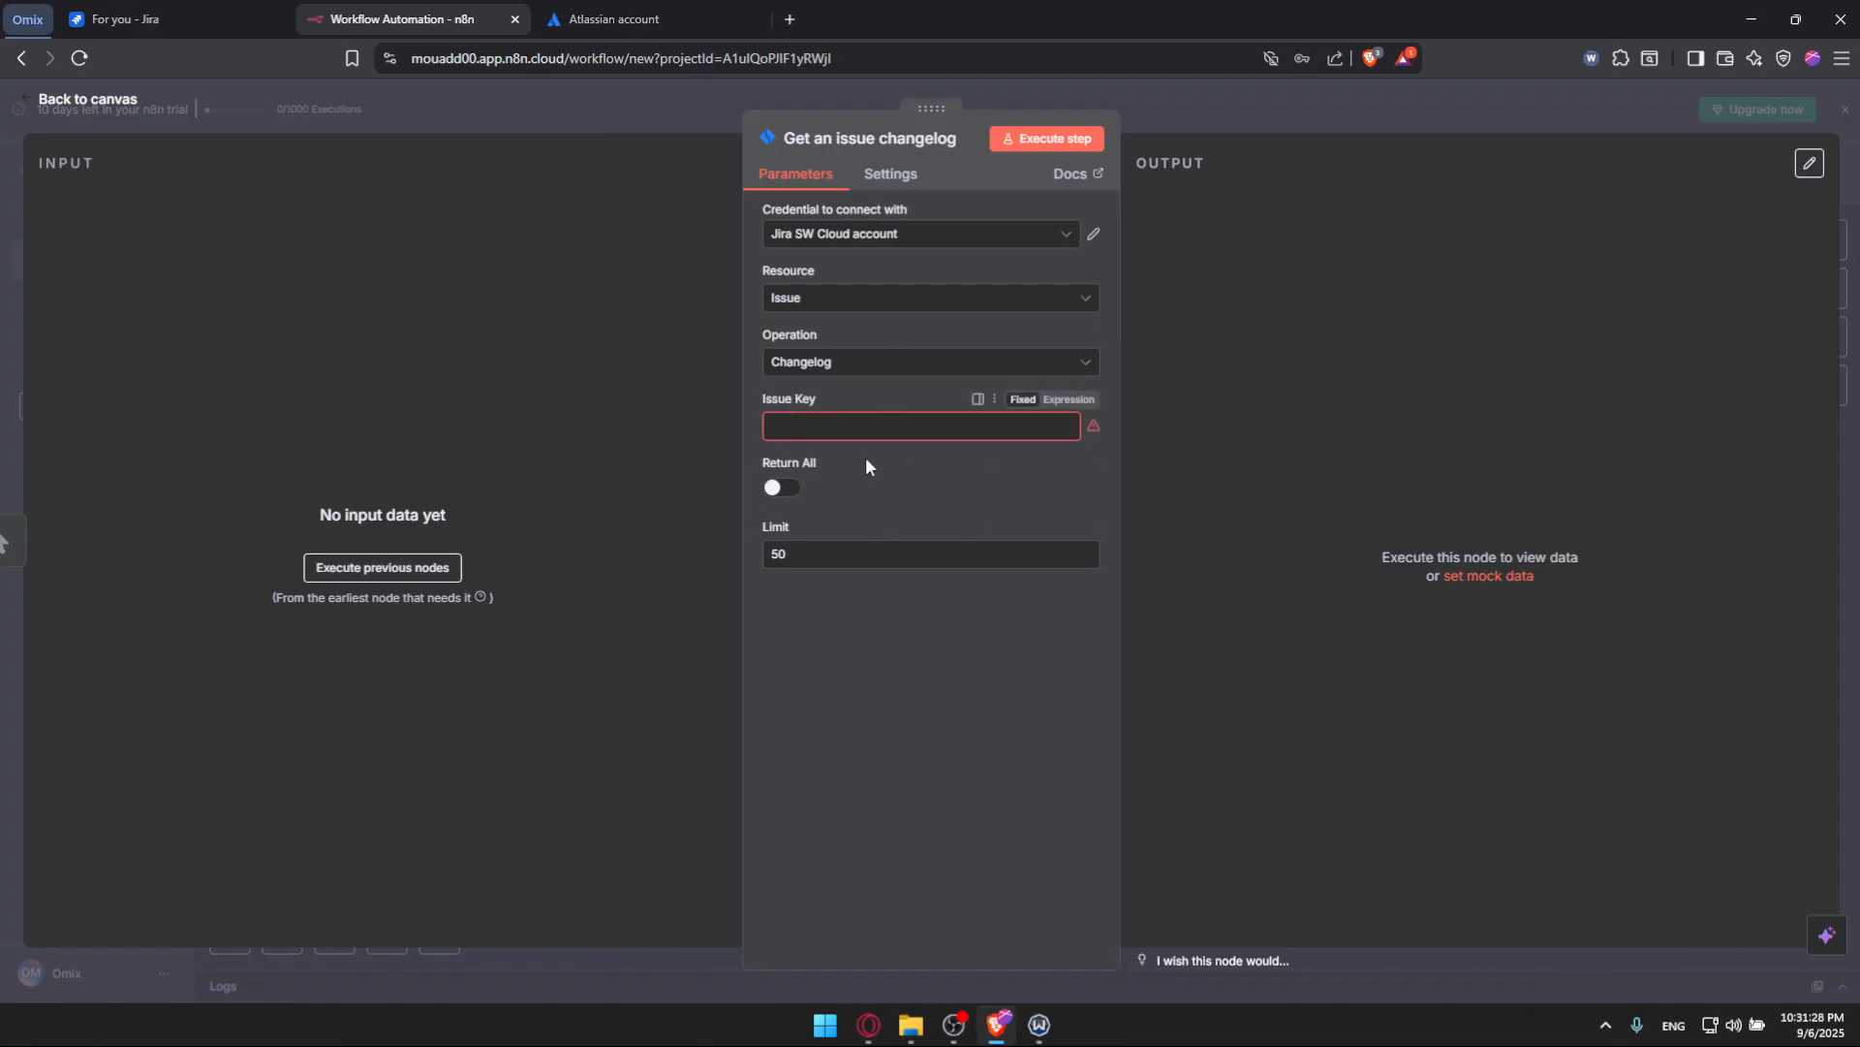
{"action": "left_click", "coordinate": [839, 368]}
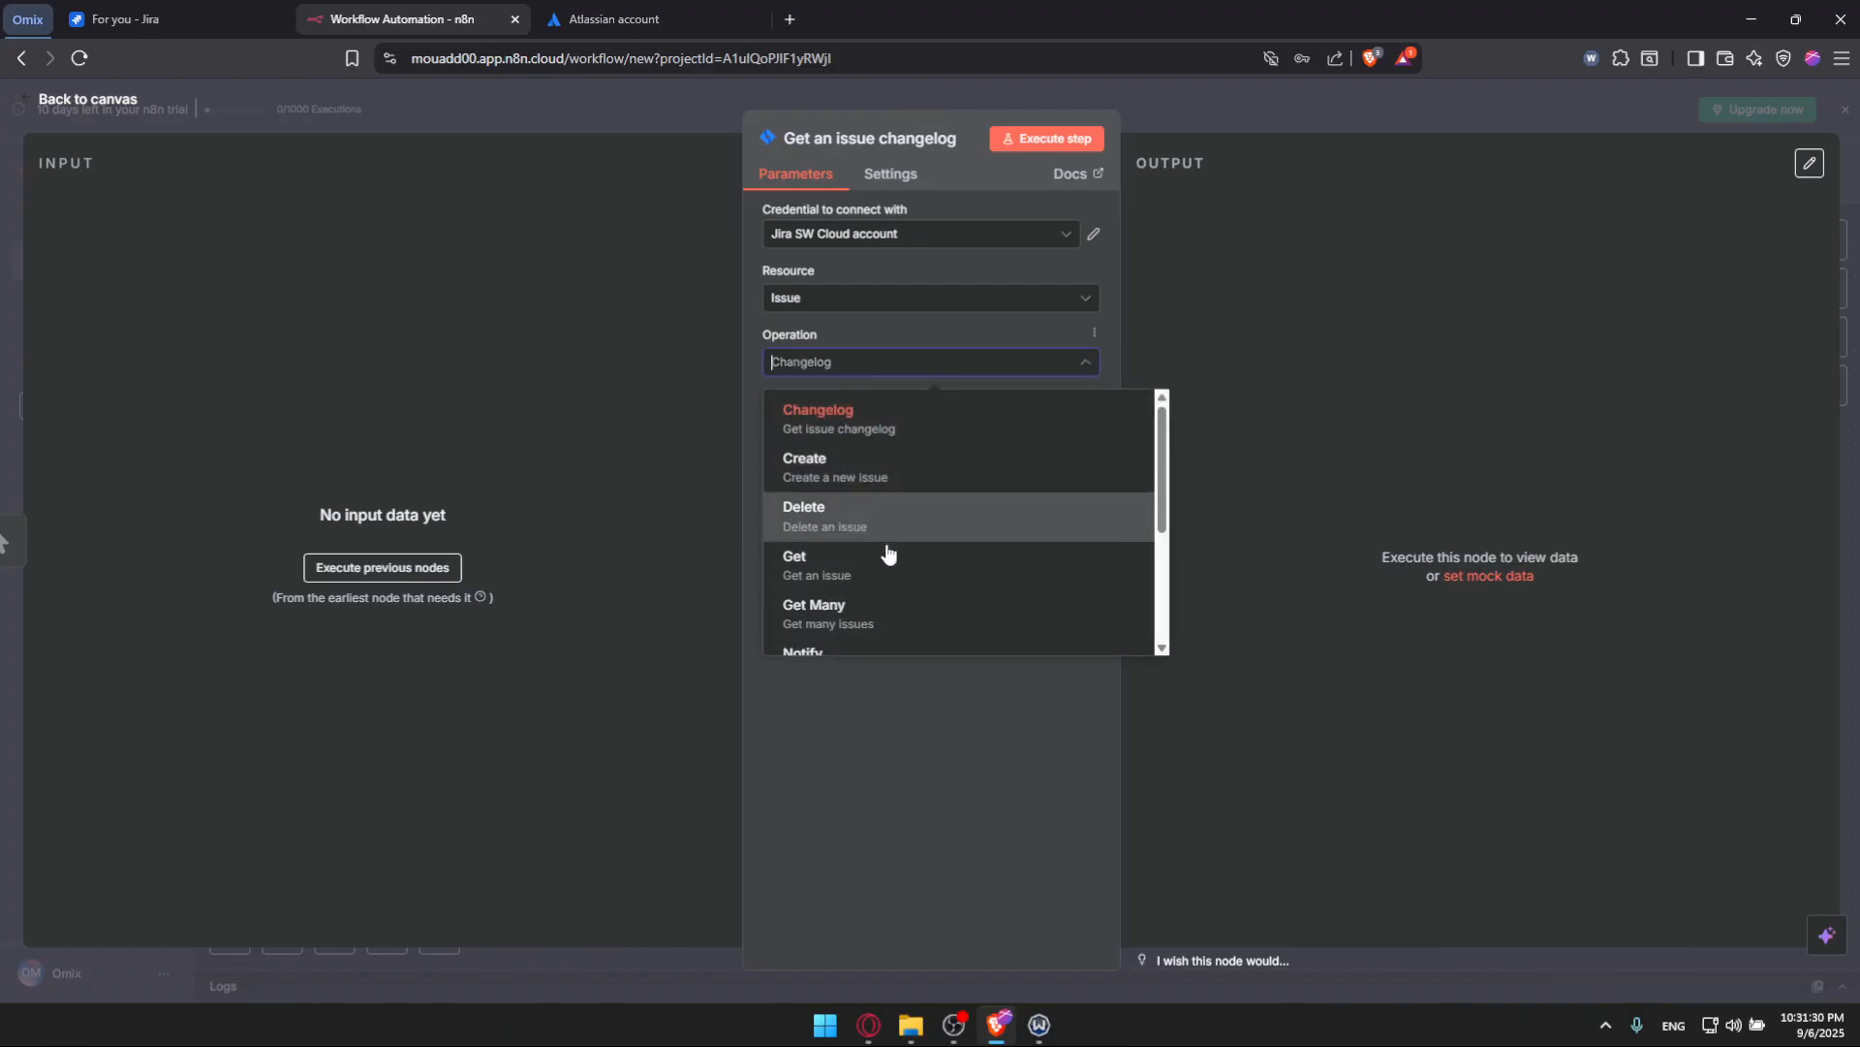
{"action": "left_click", "coordinate": [884, 581]}
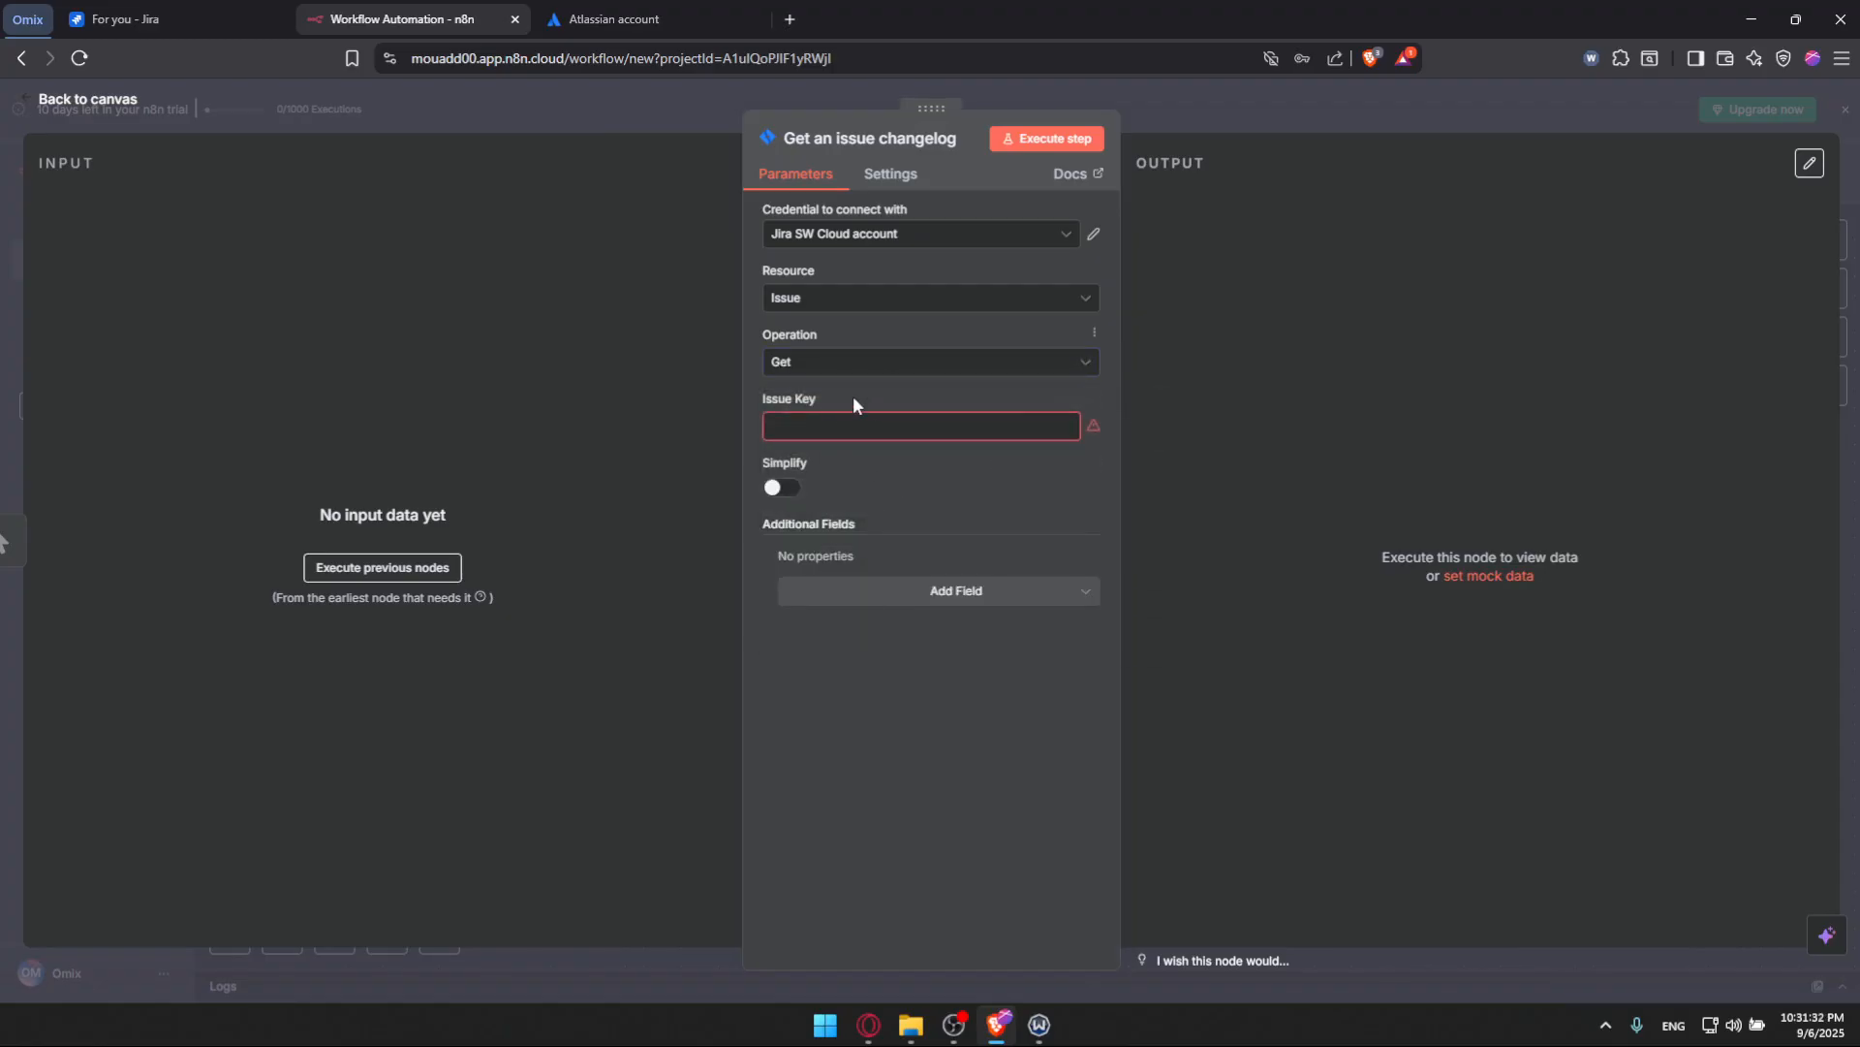
{"action": "left_click", "coordinate": [955, 363]}
{"action": "scroll", "coordinate": [936, 601], "scroll_direction": "down", "scroll_amount": 3}
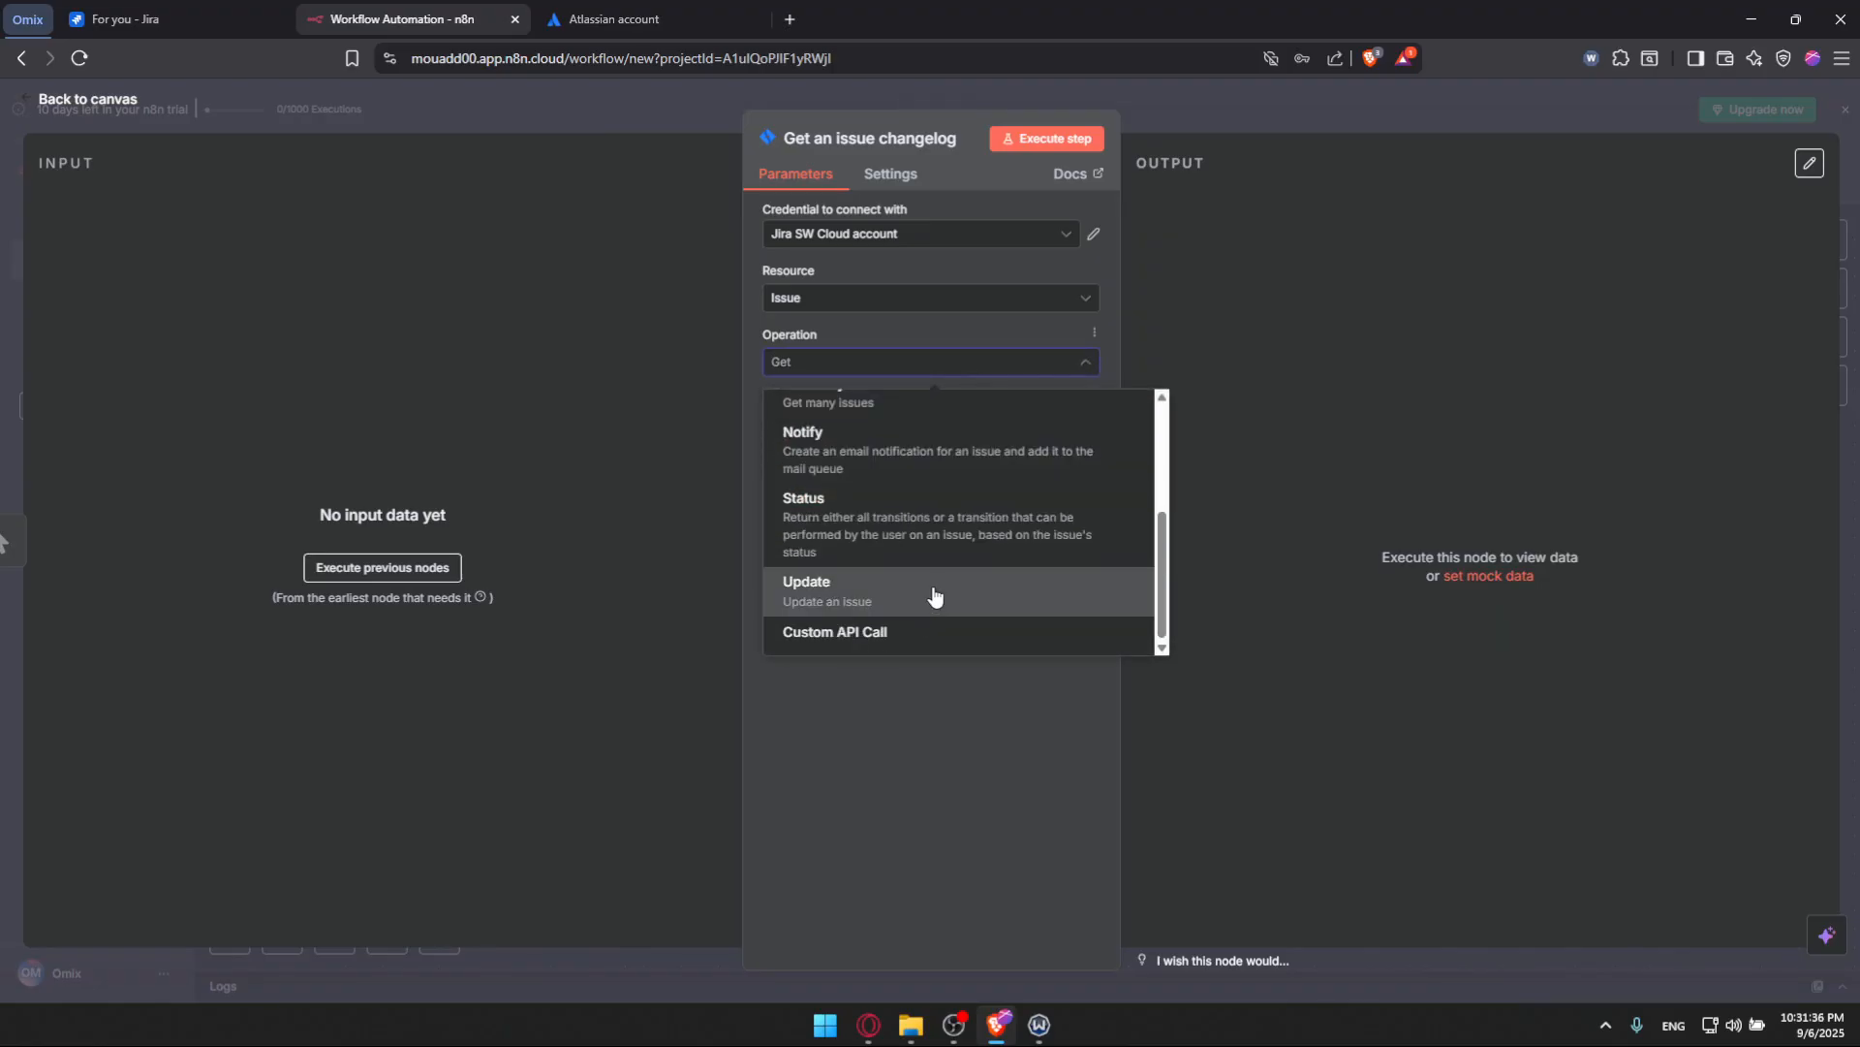
{"action": "left_click", "coordinate": [911, 456]}
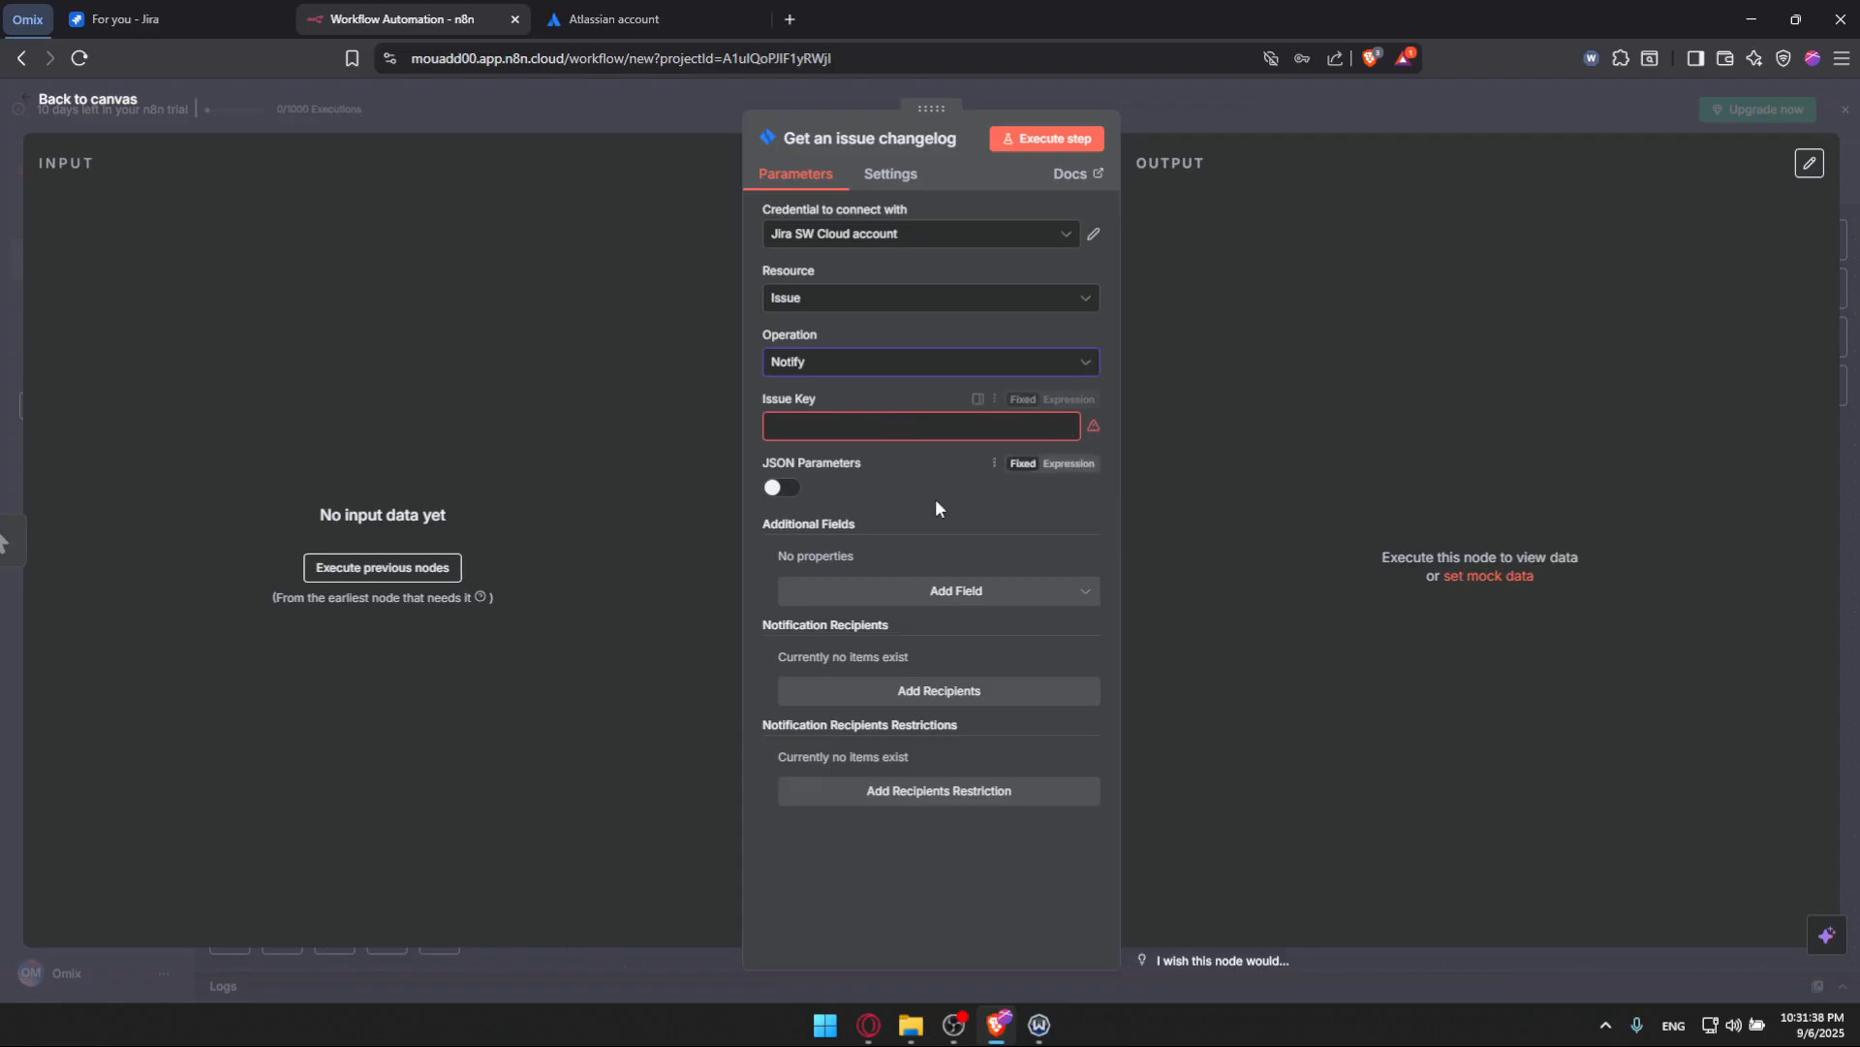
{"action": "left_click", "coordinate": [831, 366]}
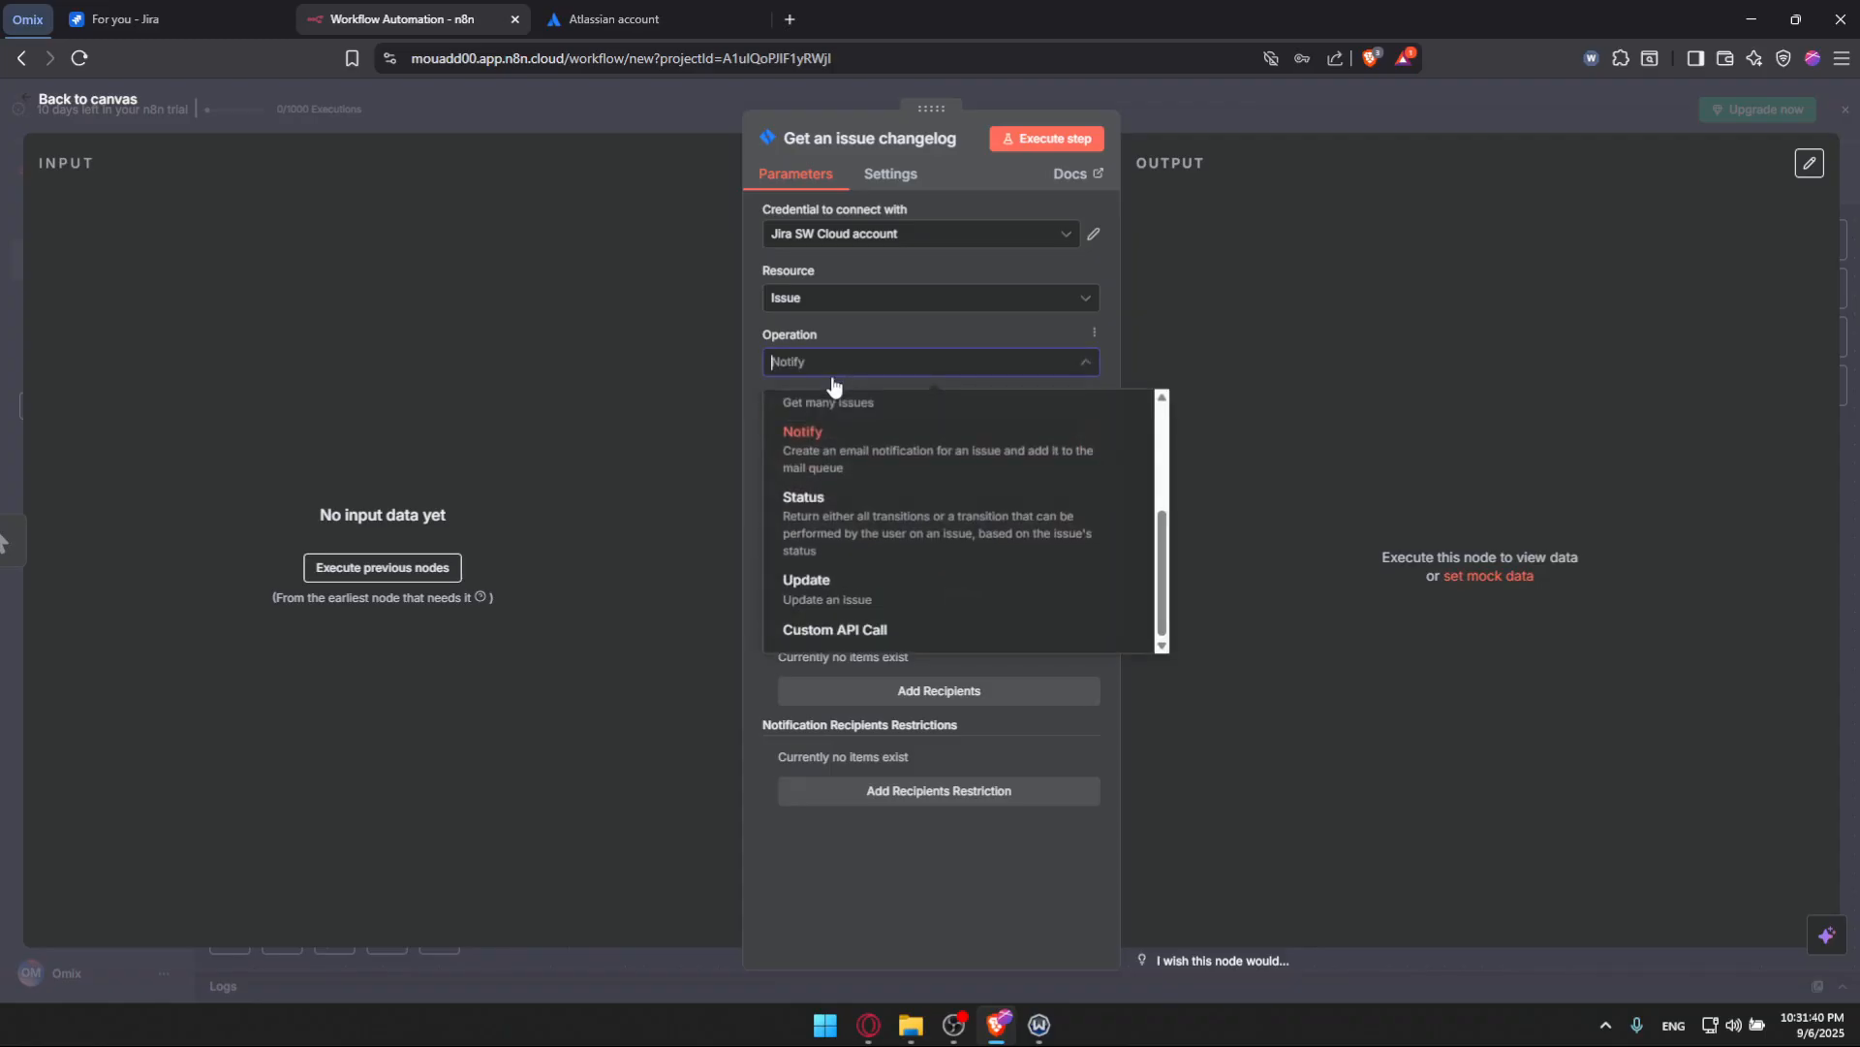
{"action": "scroll", "coordinate": [875, 480], "scroll_direction": "up", "scroll_amount": 3}
{"action": "left_click", "coordinate": [875, 475]}
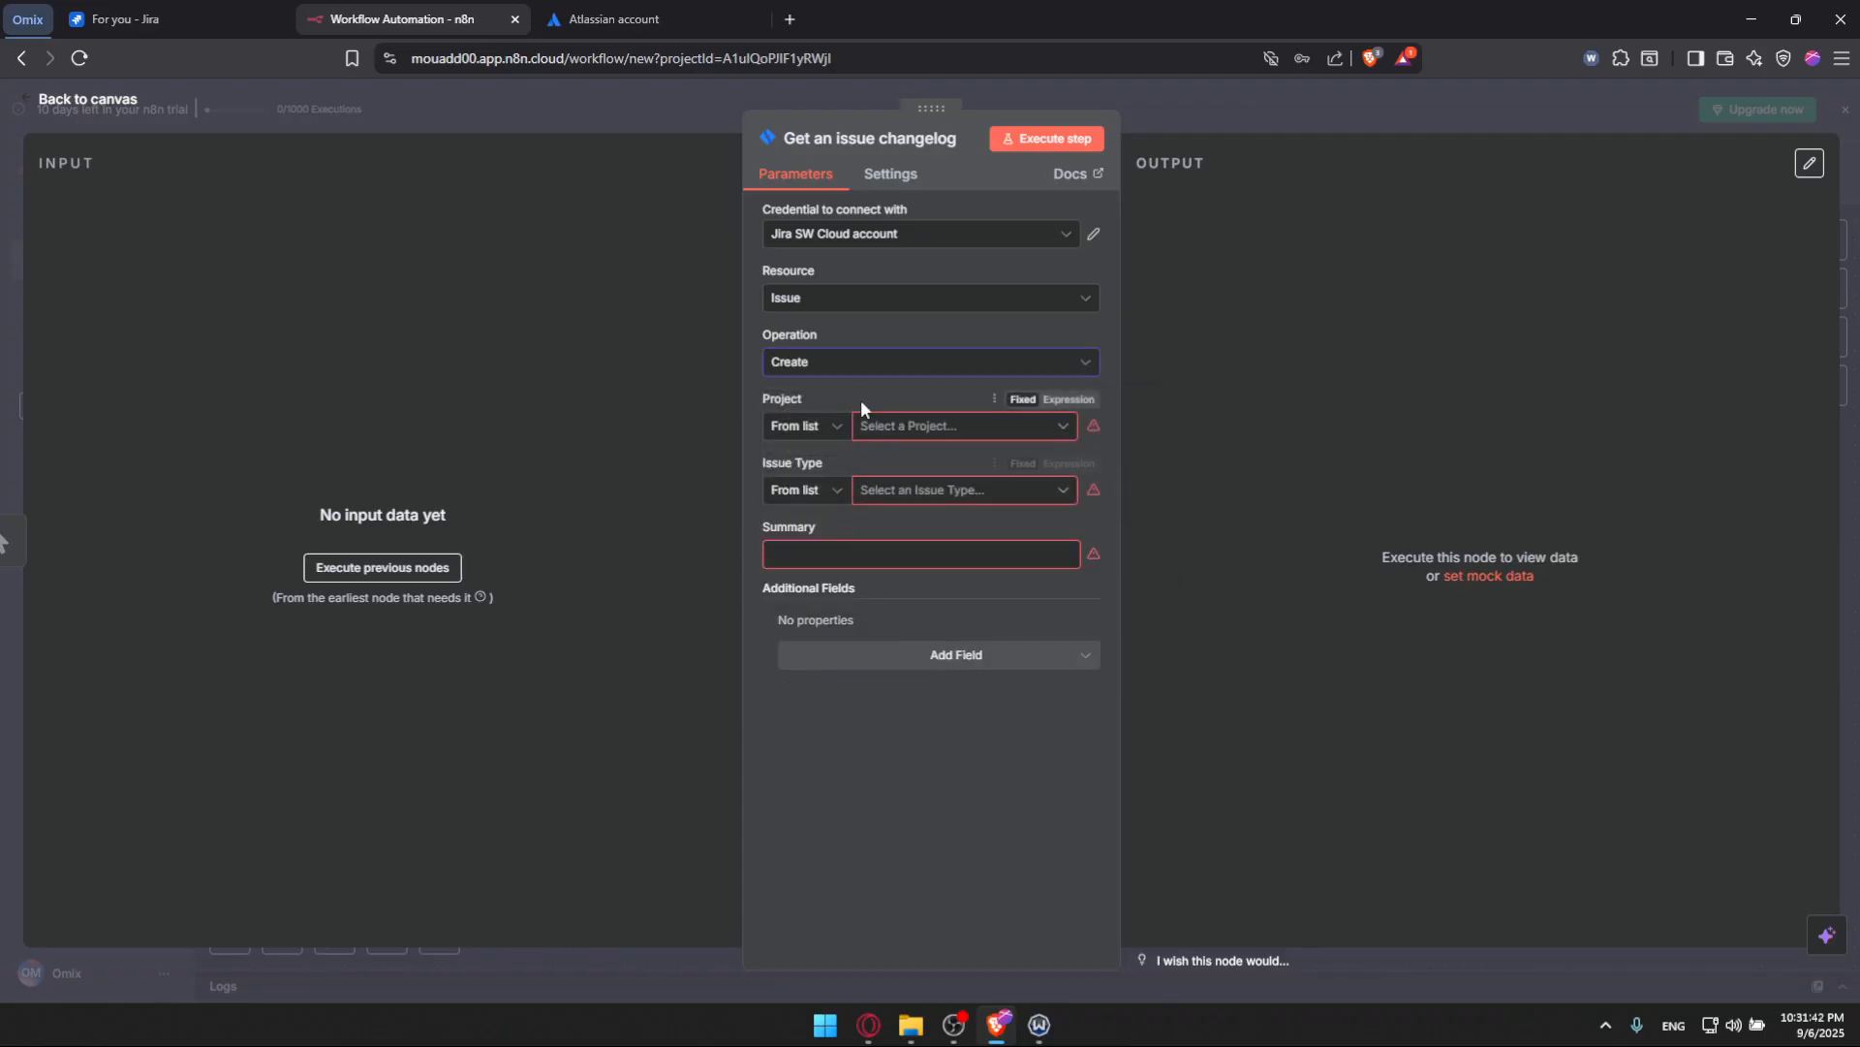
{"action": "left_click", "coordinate": [884, 364]}
{"action": "left_click", "coordinate": [846, 467]}
- Keep the project and issue type chosen from lists, leave Summary untouched, and return to the canvas
{"action": "left_click", "coordinate": [813, 429]}
{"action": "left_click", "coordinate": [801, 435]}
{"action": "left_click", "coordinate": [808, 493]}
{"action": "left_click", "coordinate": [837, 446]}
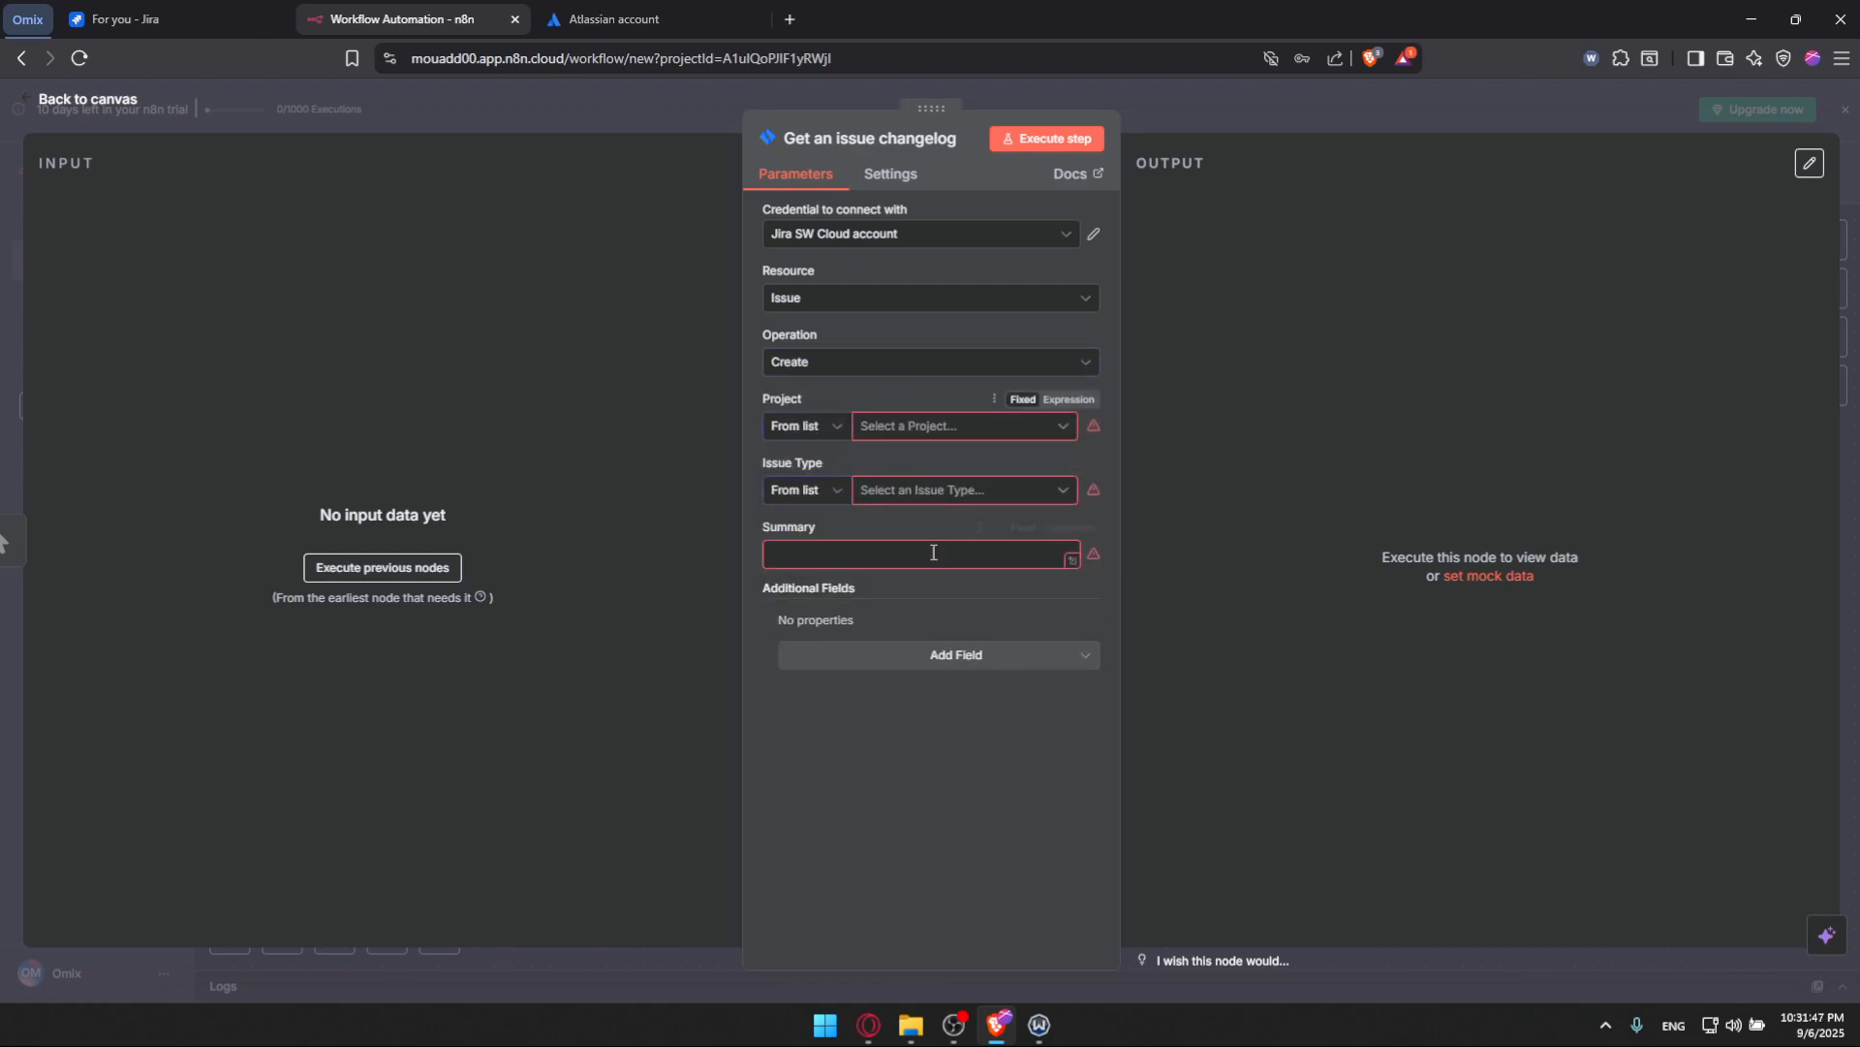
{"action": "left_click", "coordinate": [898, 433]}
{"action": "left_click", "coordinate": [837, 557]}
{"action": "left_click", "coordinate": [942, 581]}
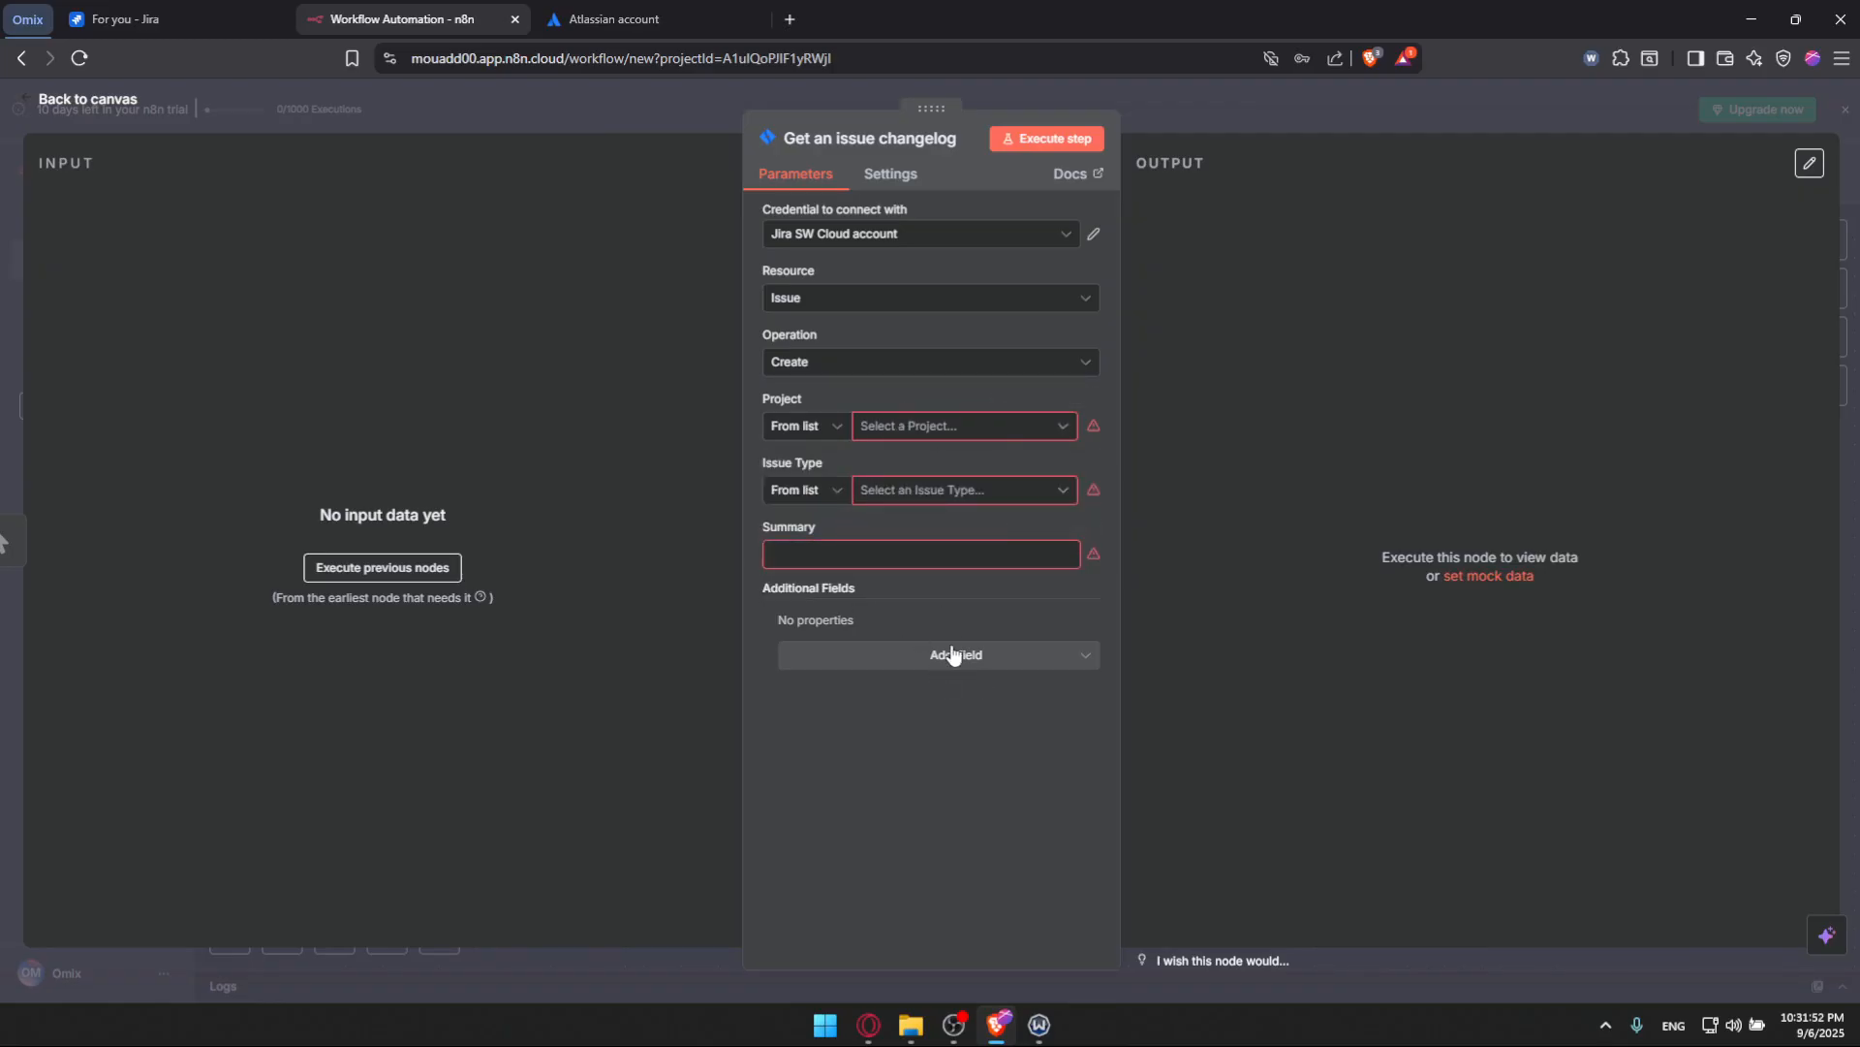
{"action": "left_click", "coordinate": [1606, 109]}
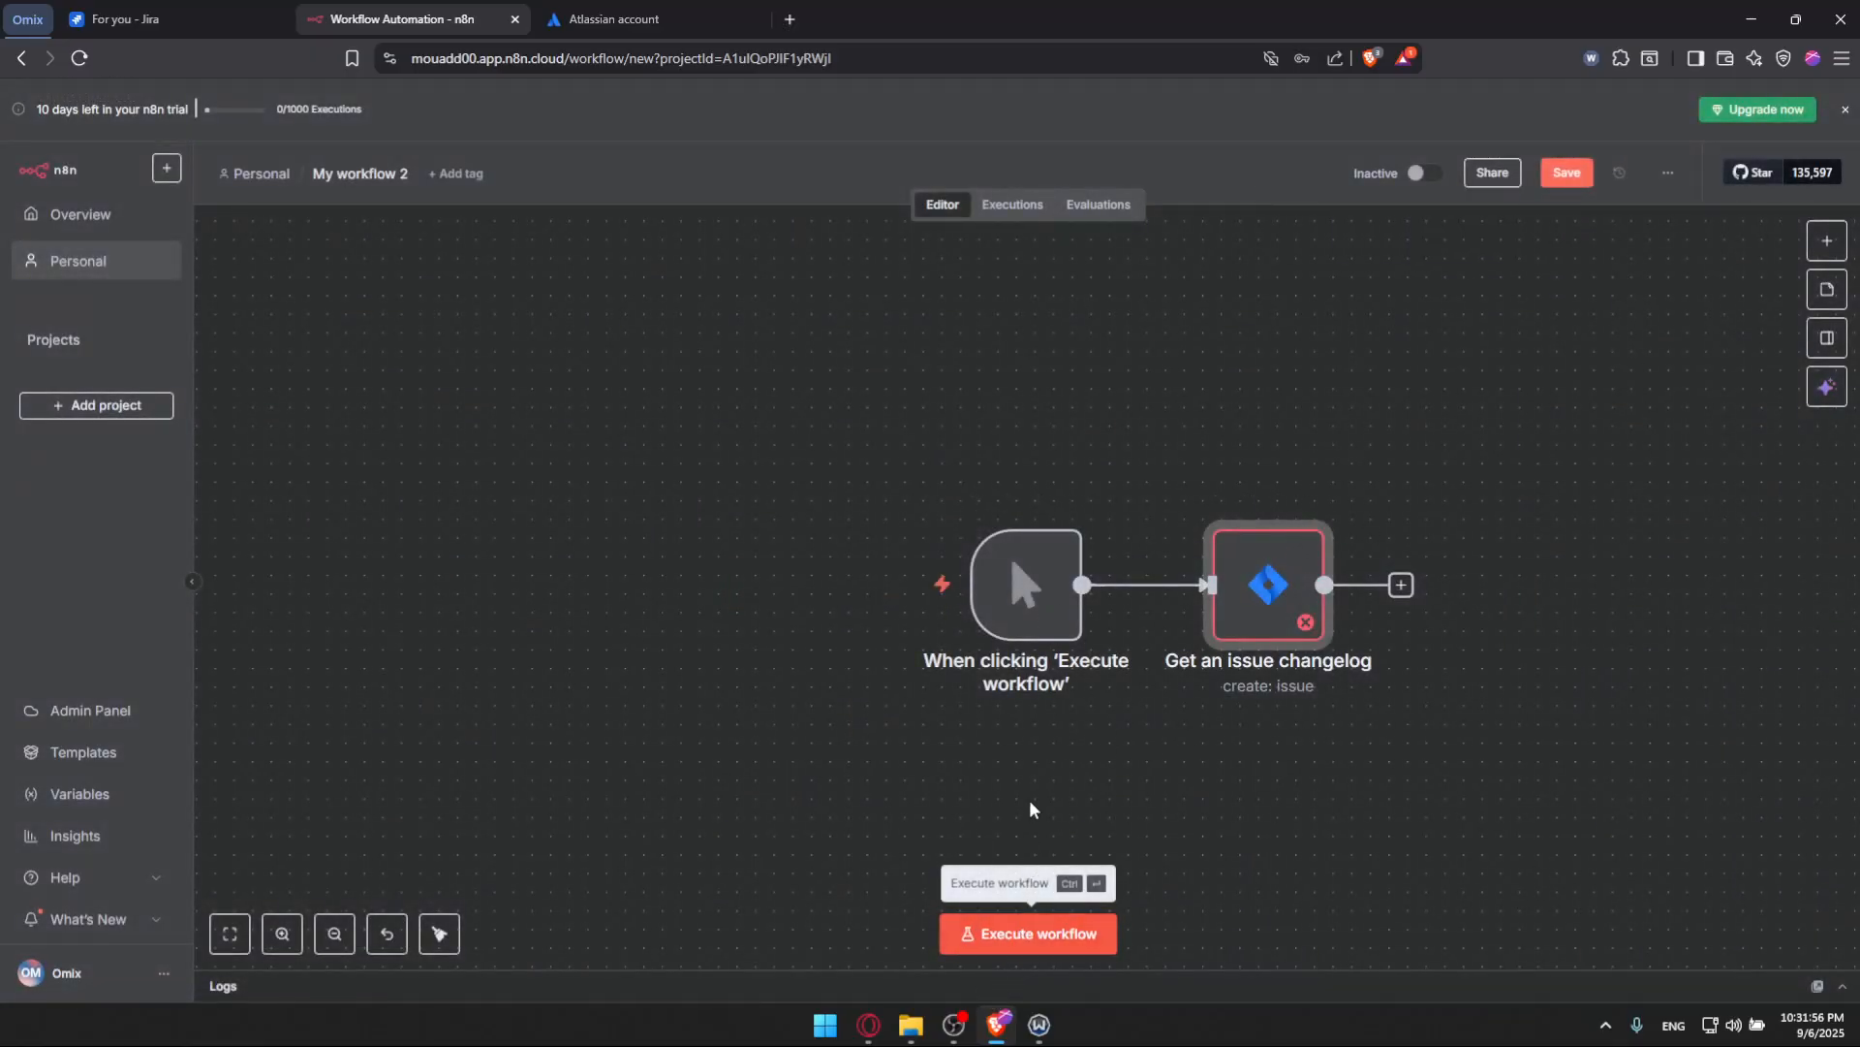
- Inspect the manual trigger node's settings and its action menu without changing anything
{"action": "mouse_move", "coordinate": [1035, 604]}
{"action": "double_click", "coordinate": [1033, 602]}
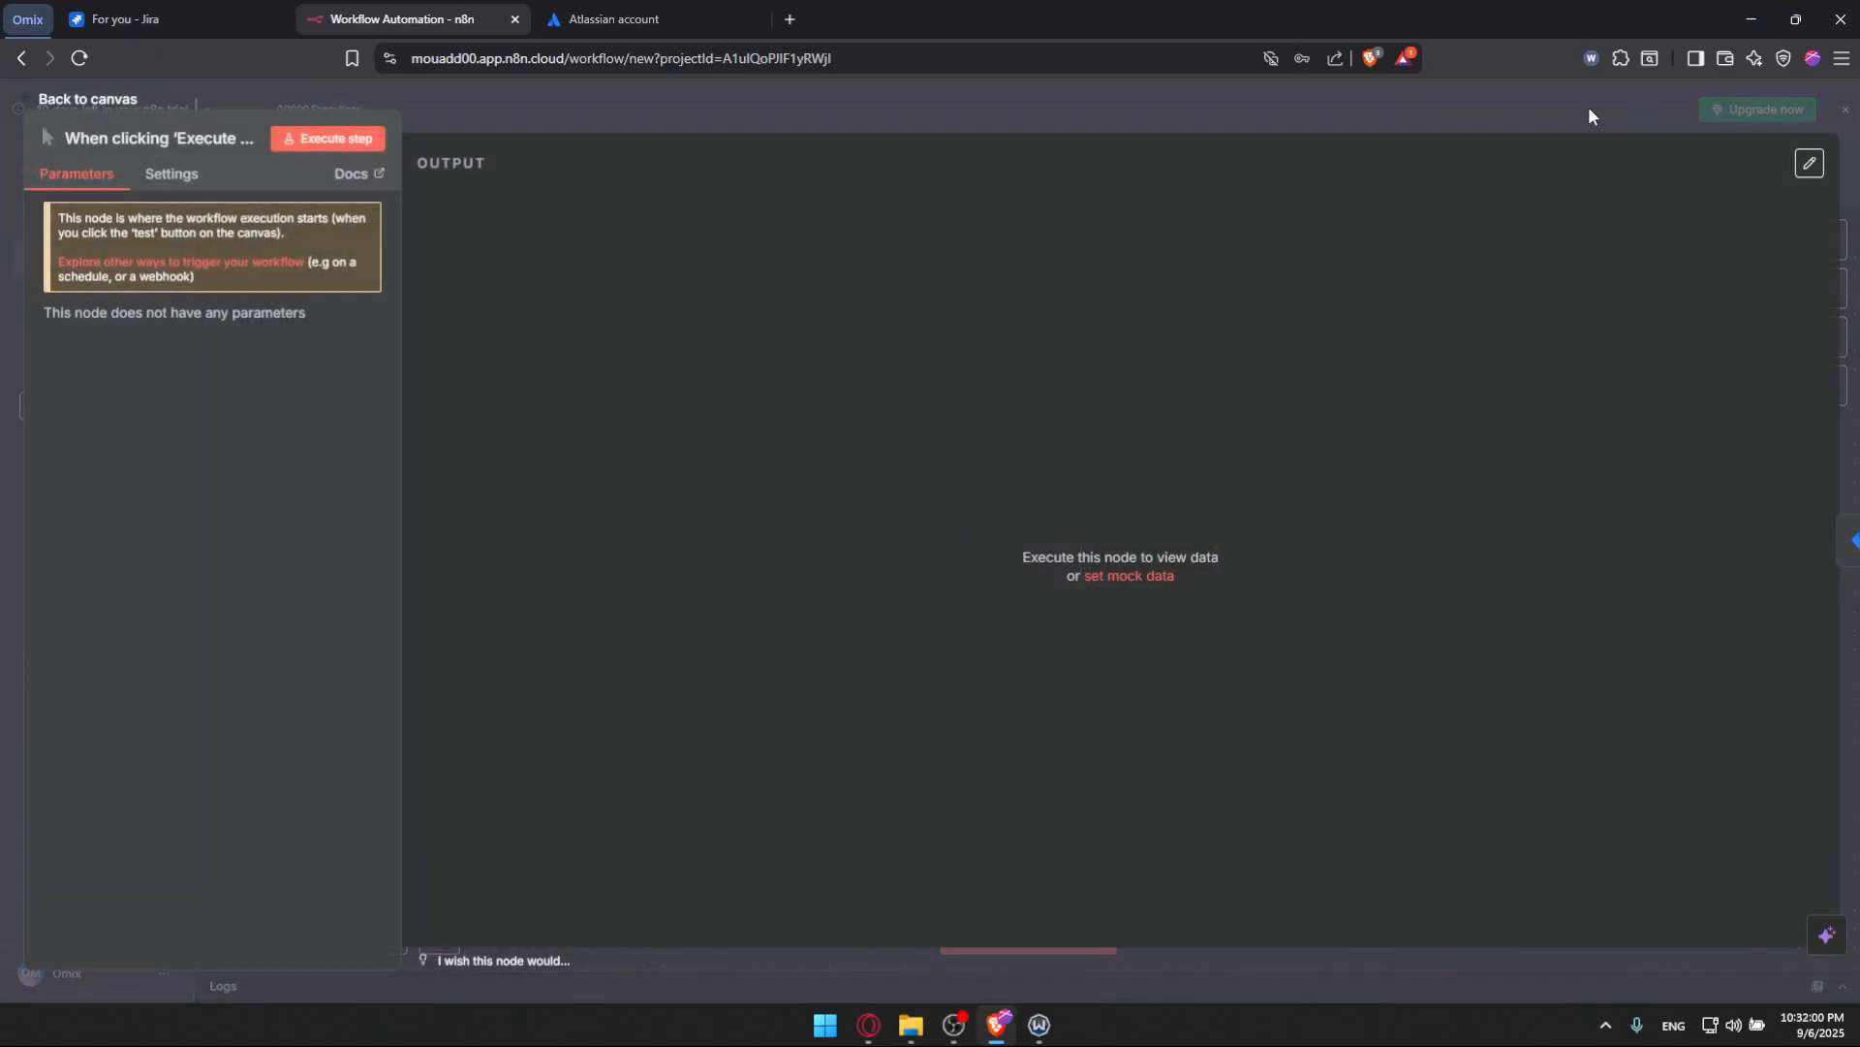
{"action": "right_click", "coordinate": [1035, 588]}
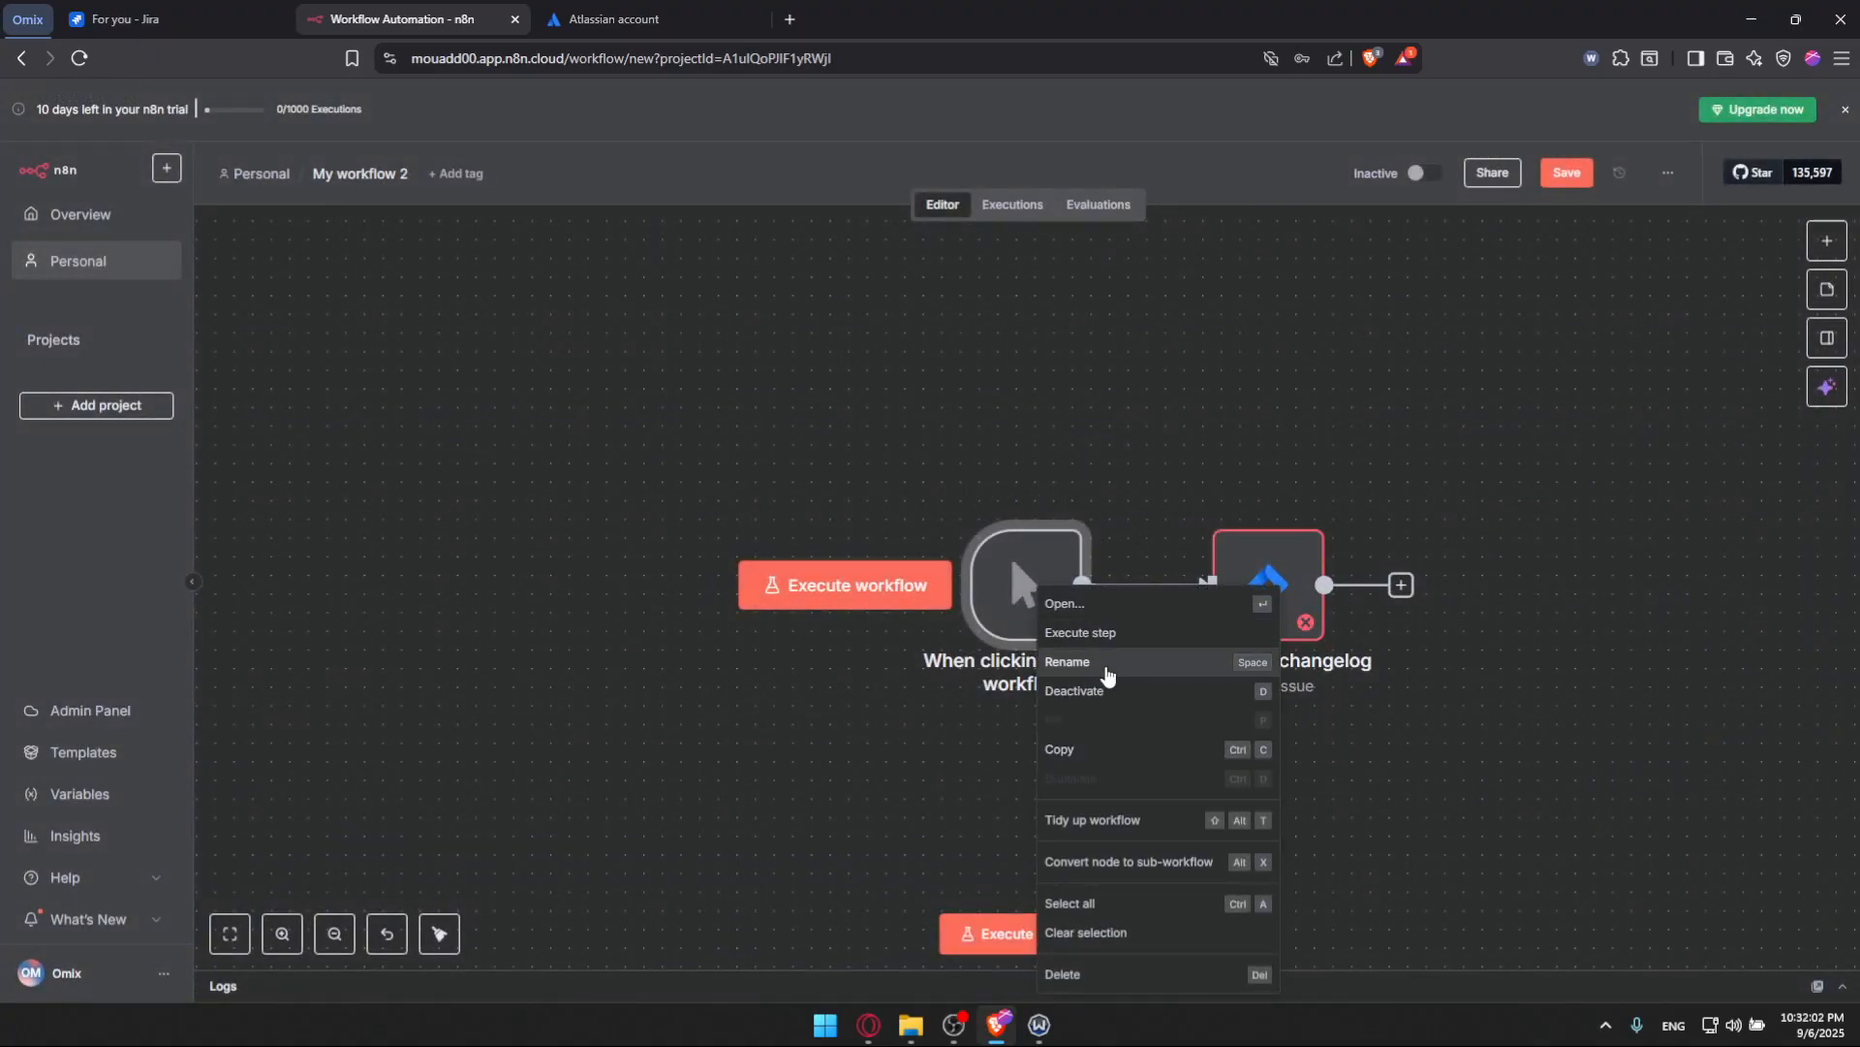
{"action": "left_click", "coordinate": [917, 765]}
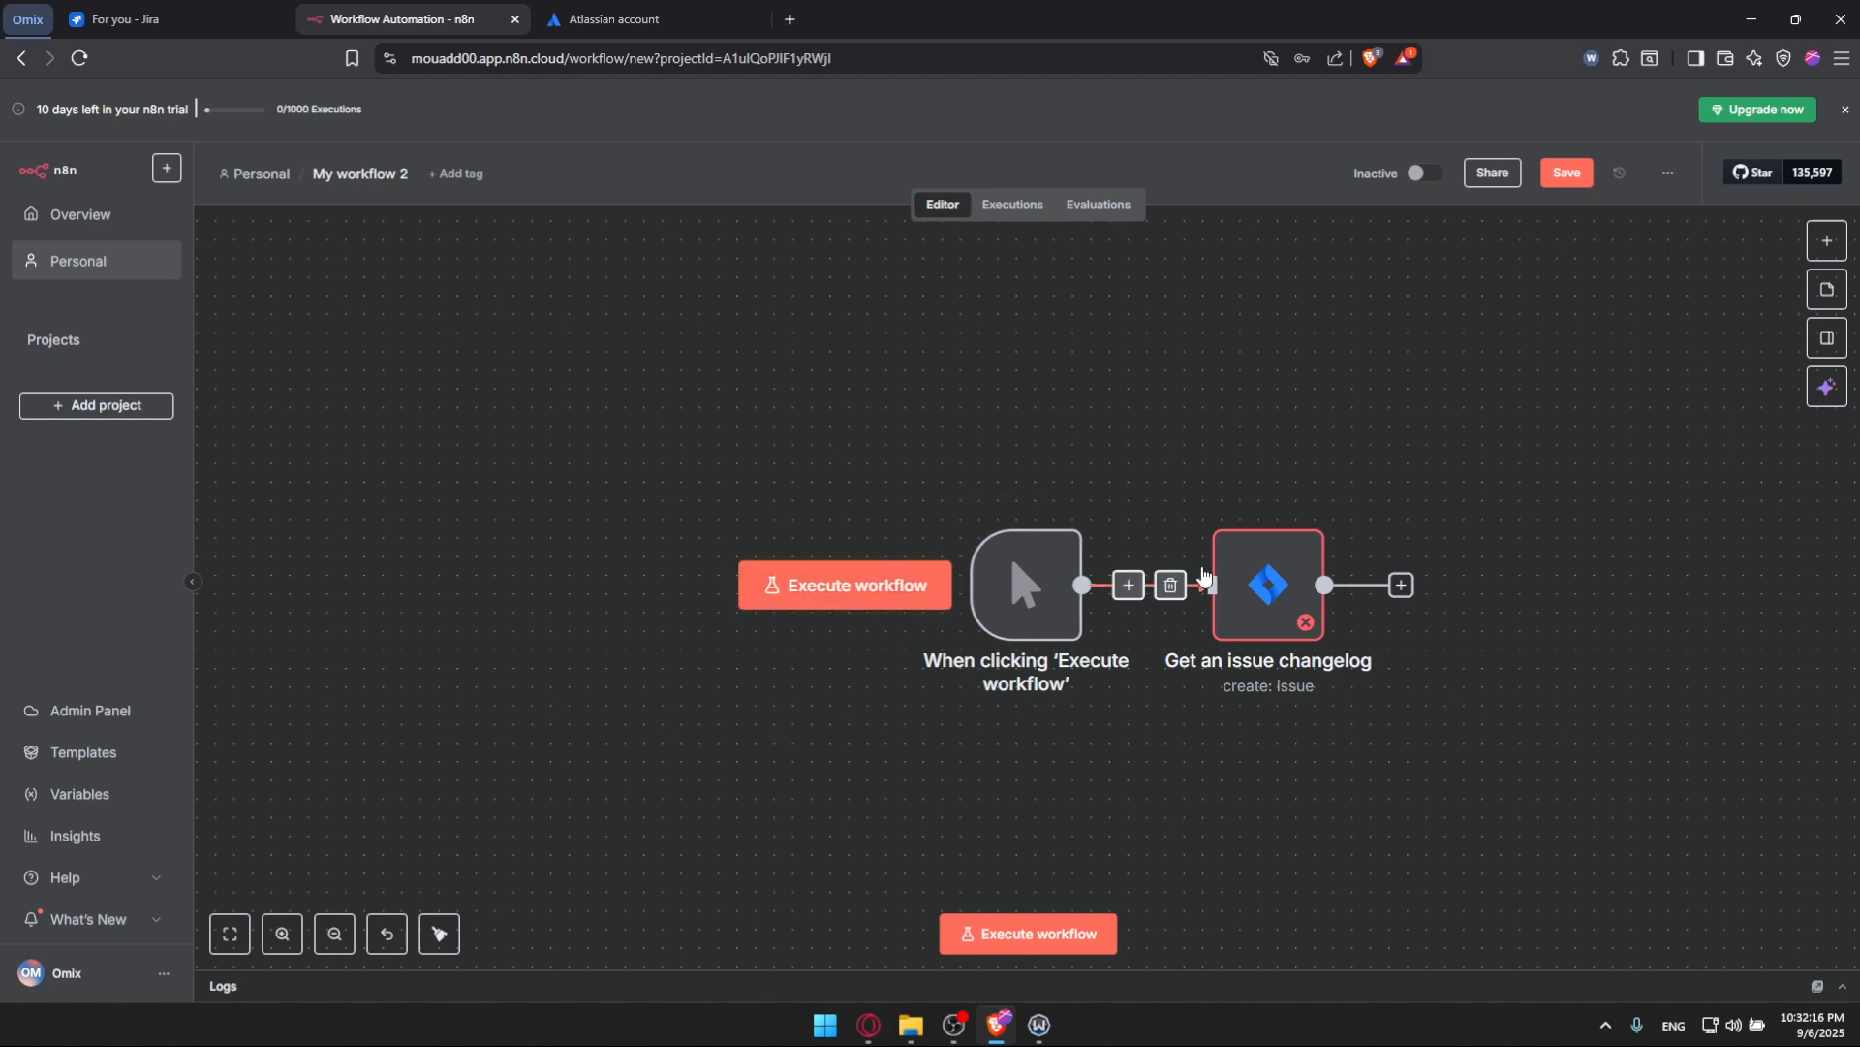
- Zoom the canvas in on the two workflow nodes after briefly checking the Jira page
{"action": "key", "text": "minus"}
{"action": "key", "text": "minus"}
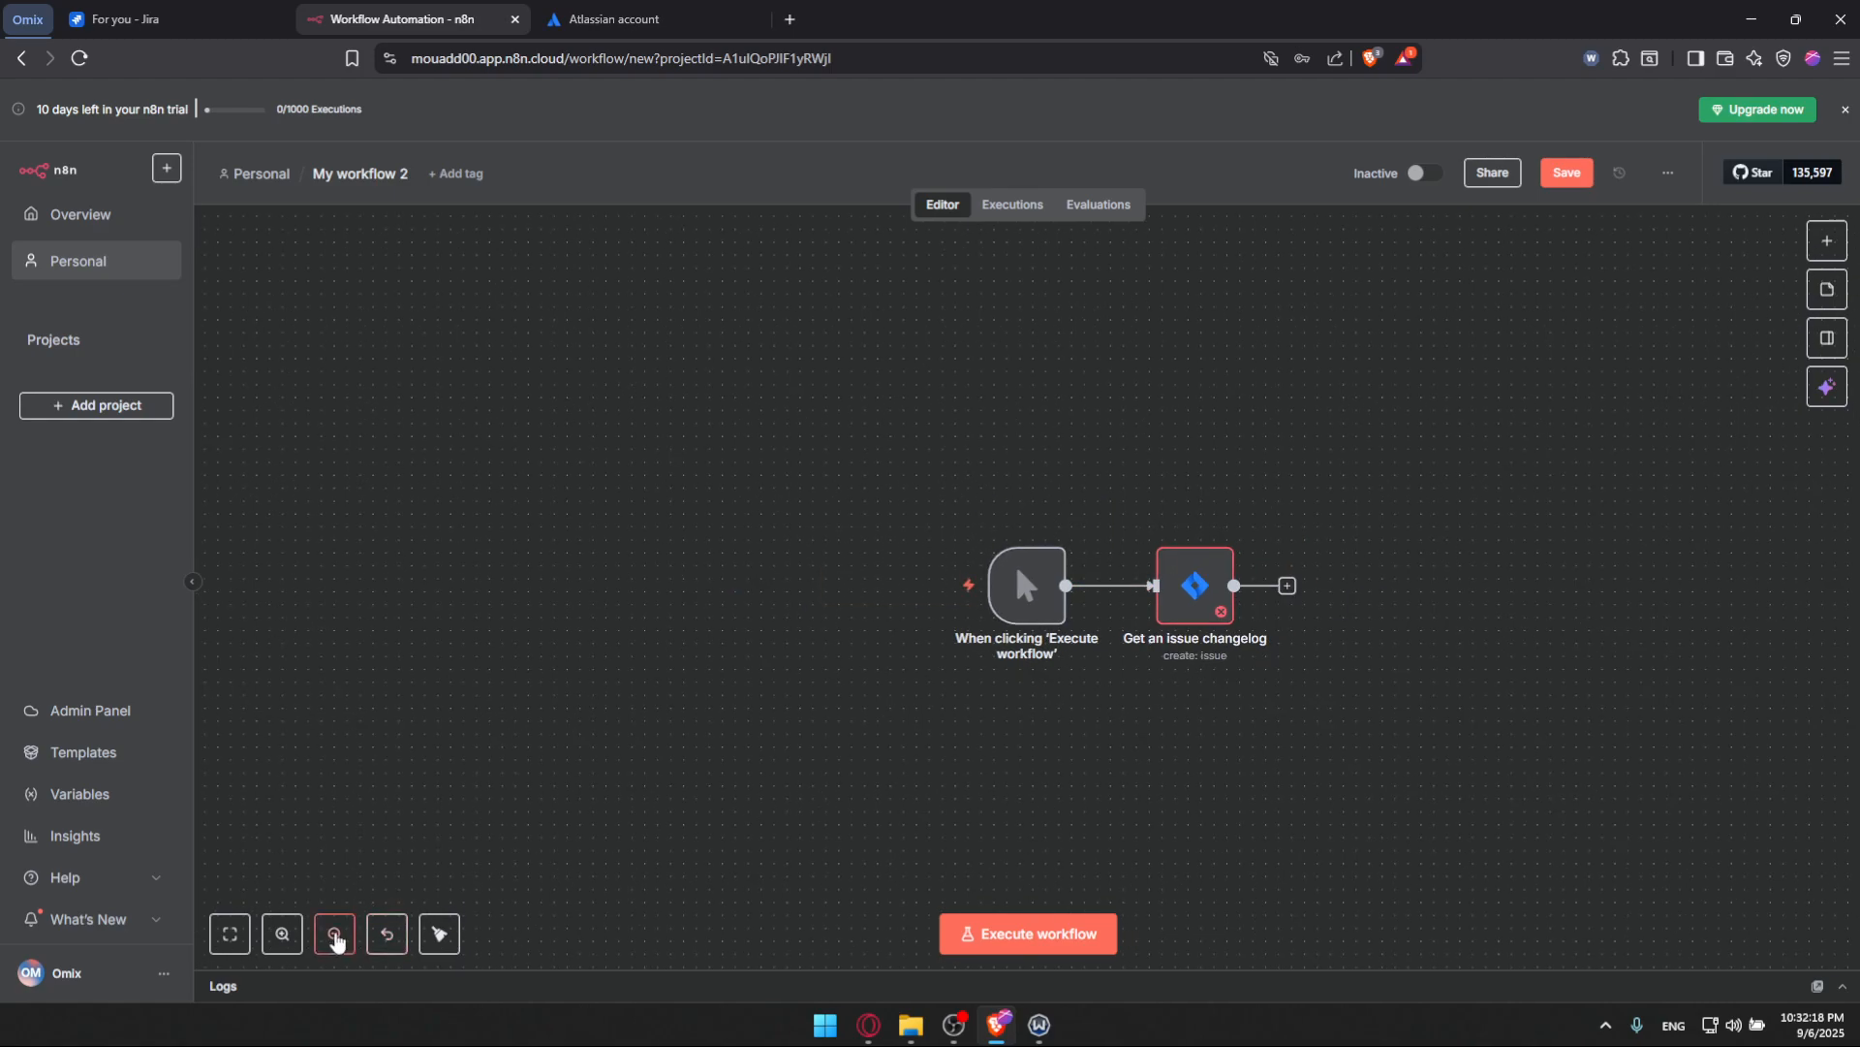
{"action": "left_click", "coordinate": [282, 933]}
{"action": "left_click", "coordinate": [282, 934]}
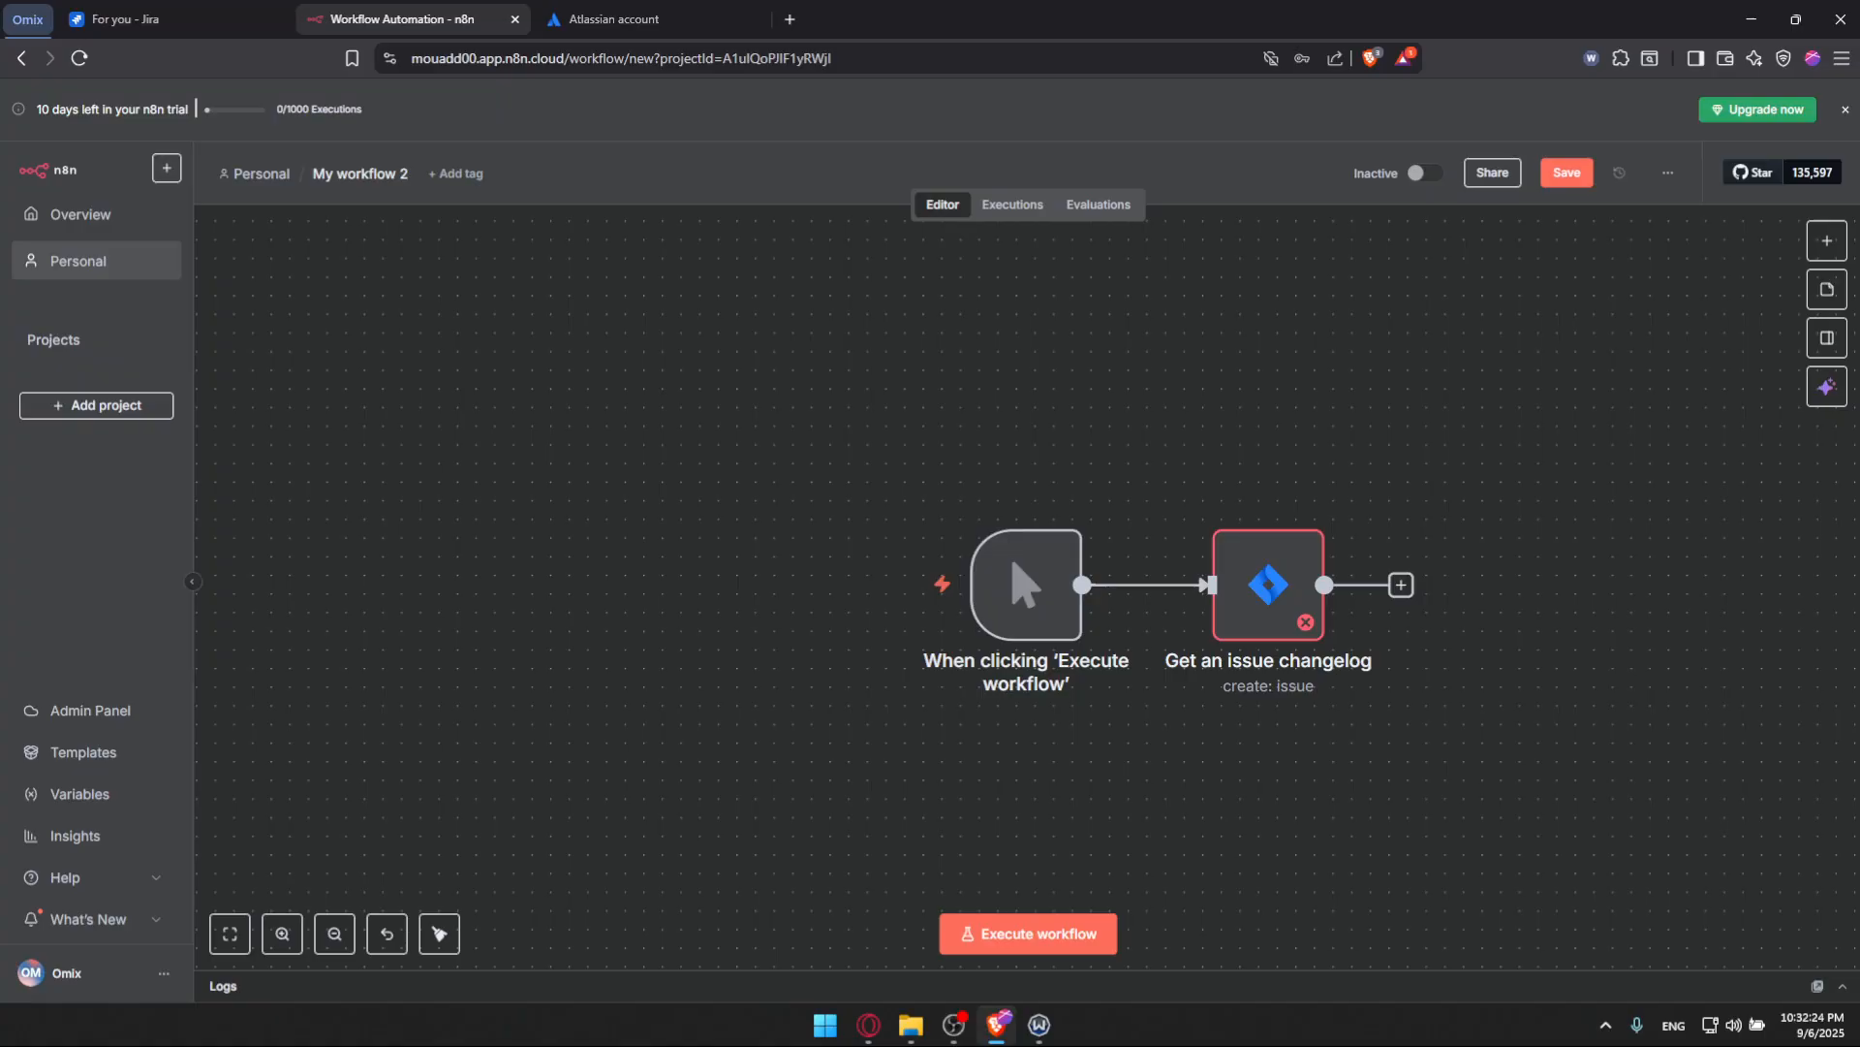
{"action": "key", "text": "alt+Tab"}
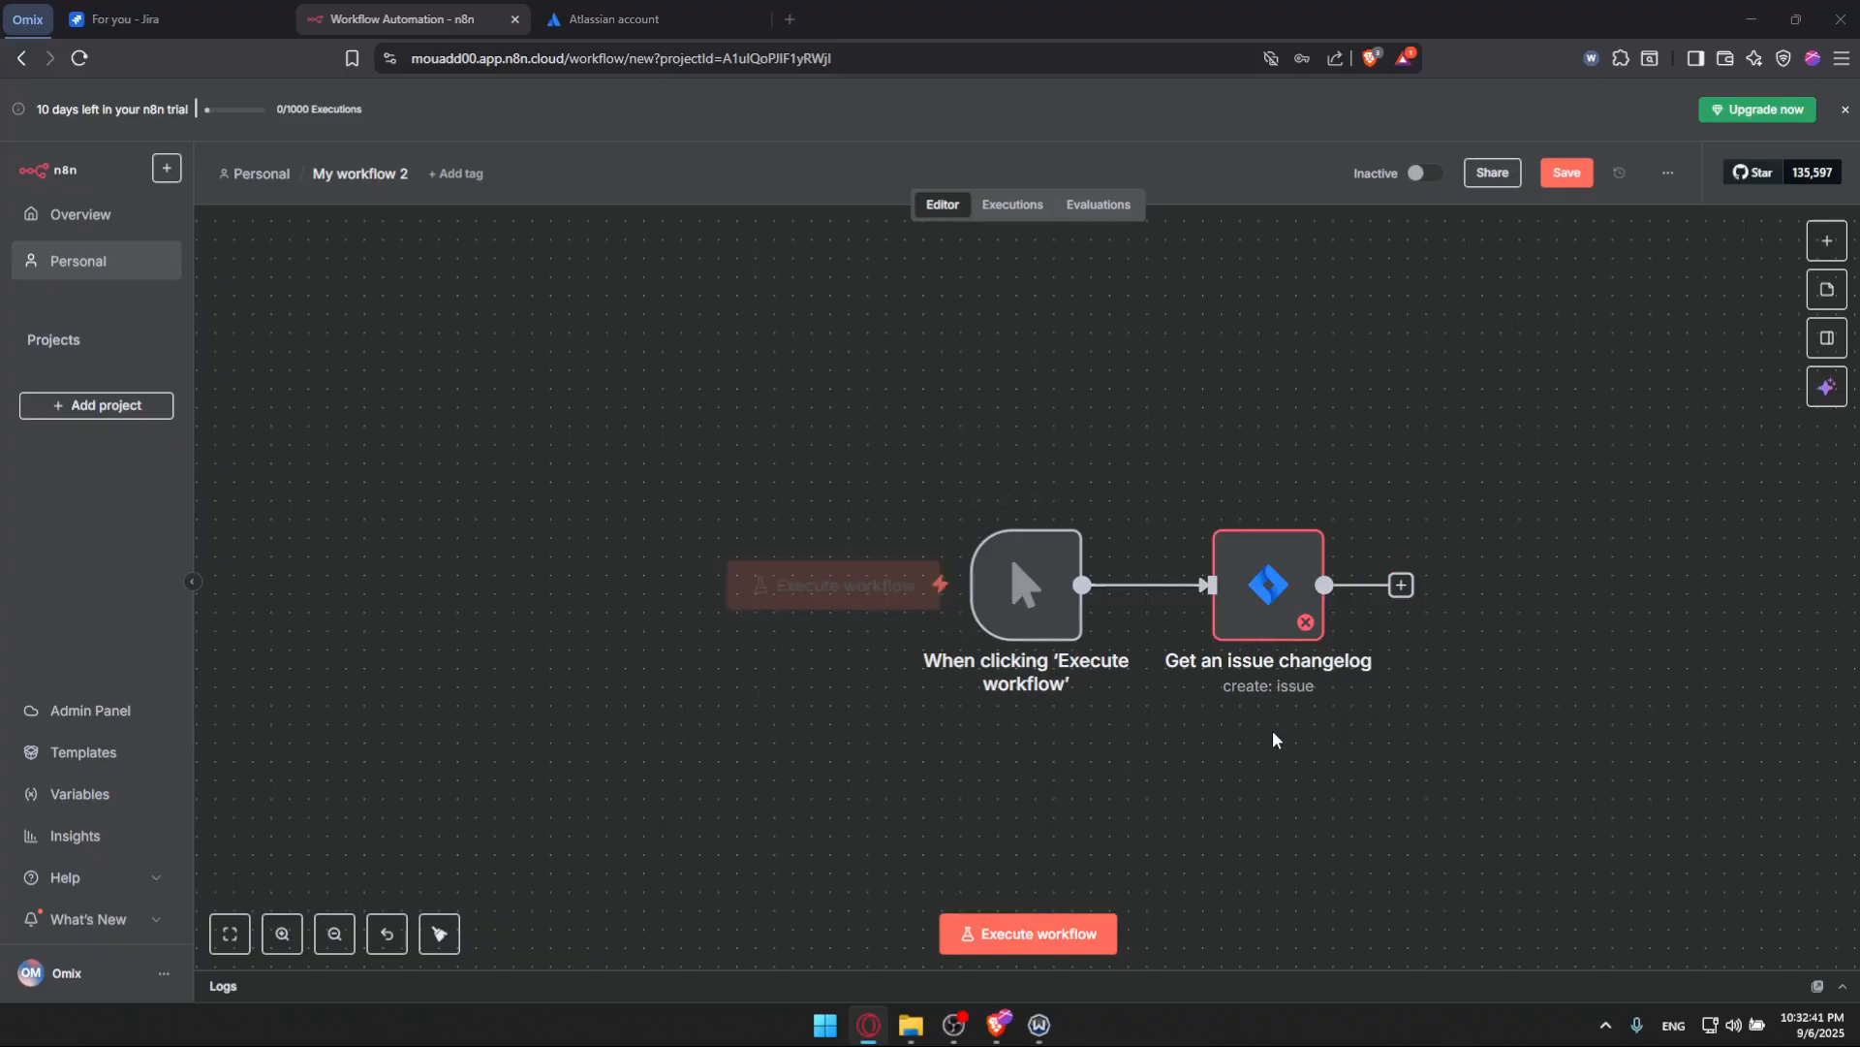
{"action": "left_click", "coordinate": [126, 18]}
{"action": "left_click", "coordinate": [399, 12]}
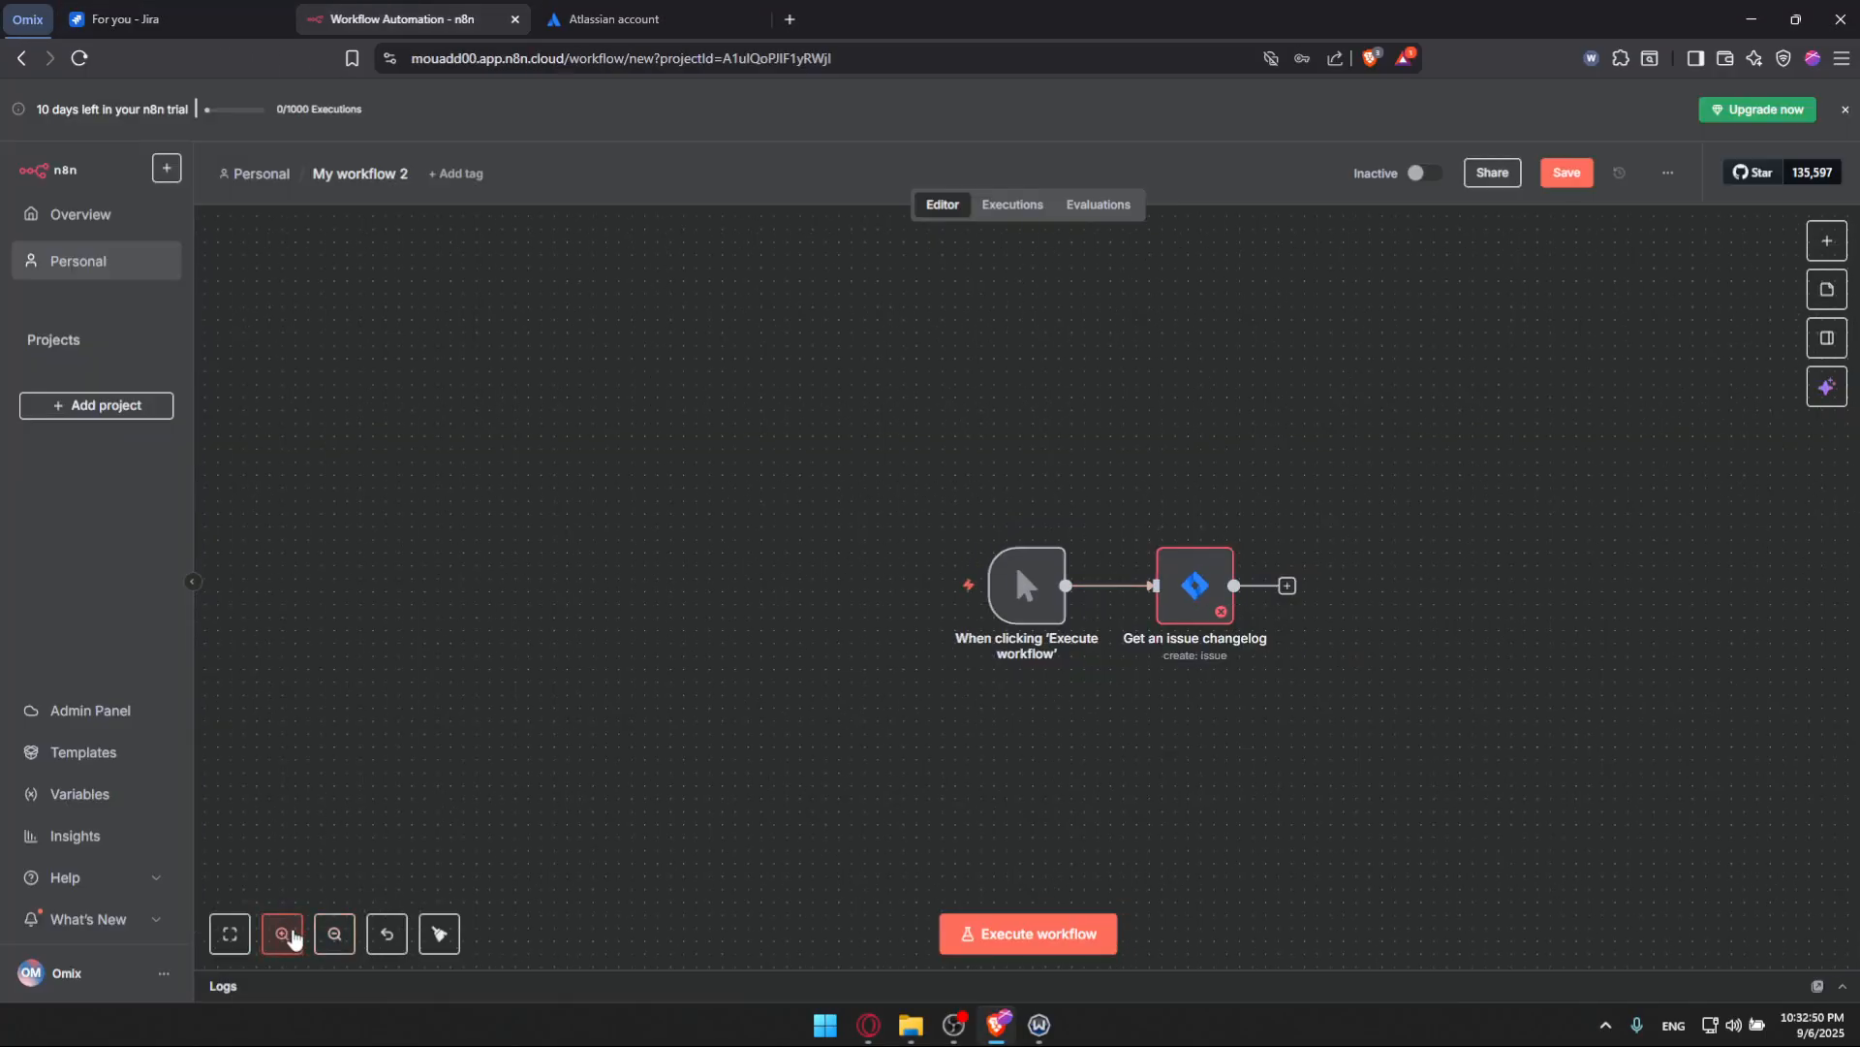
{"action": "triple_click", "coordinate": [283, 935]}
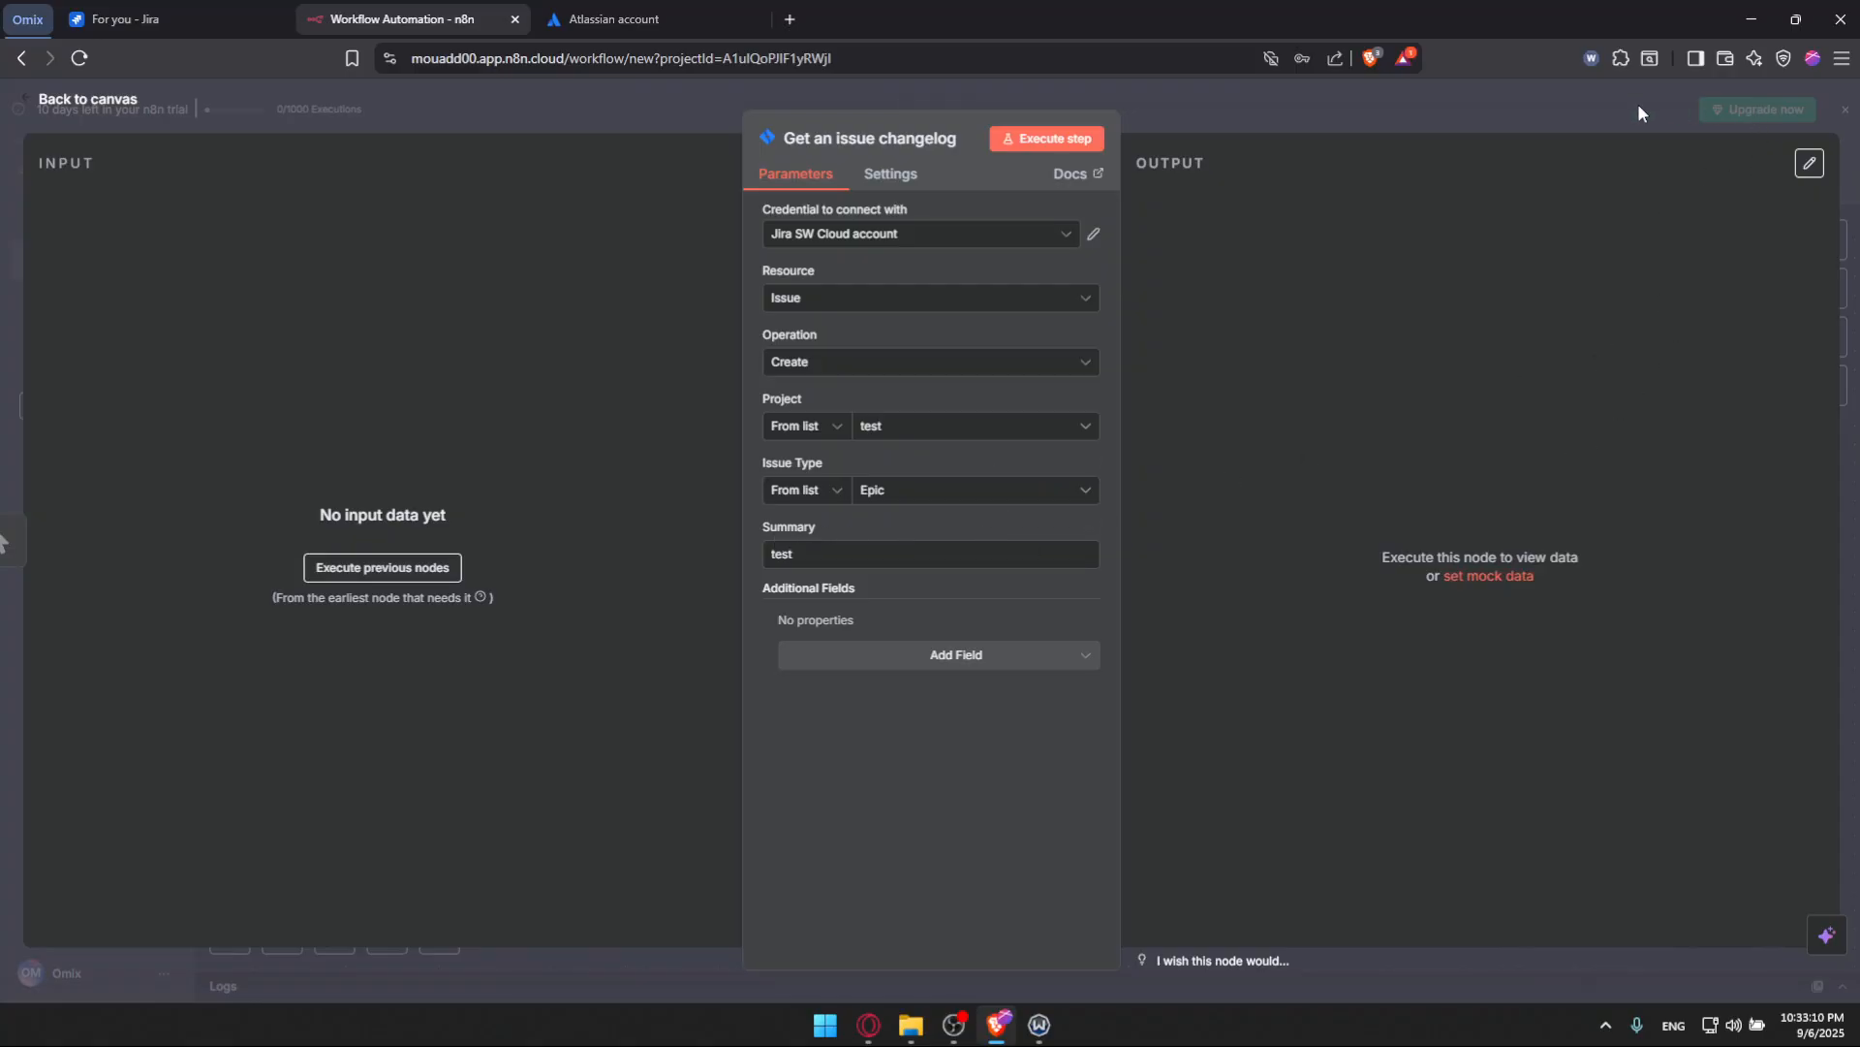
- Execute the Jira node, then the full workflow from the manual trigger, and open the Jira For you tab
{"action": "left_click", "coordinate": [1064, 141]}
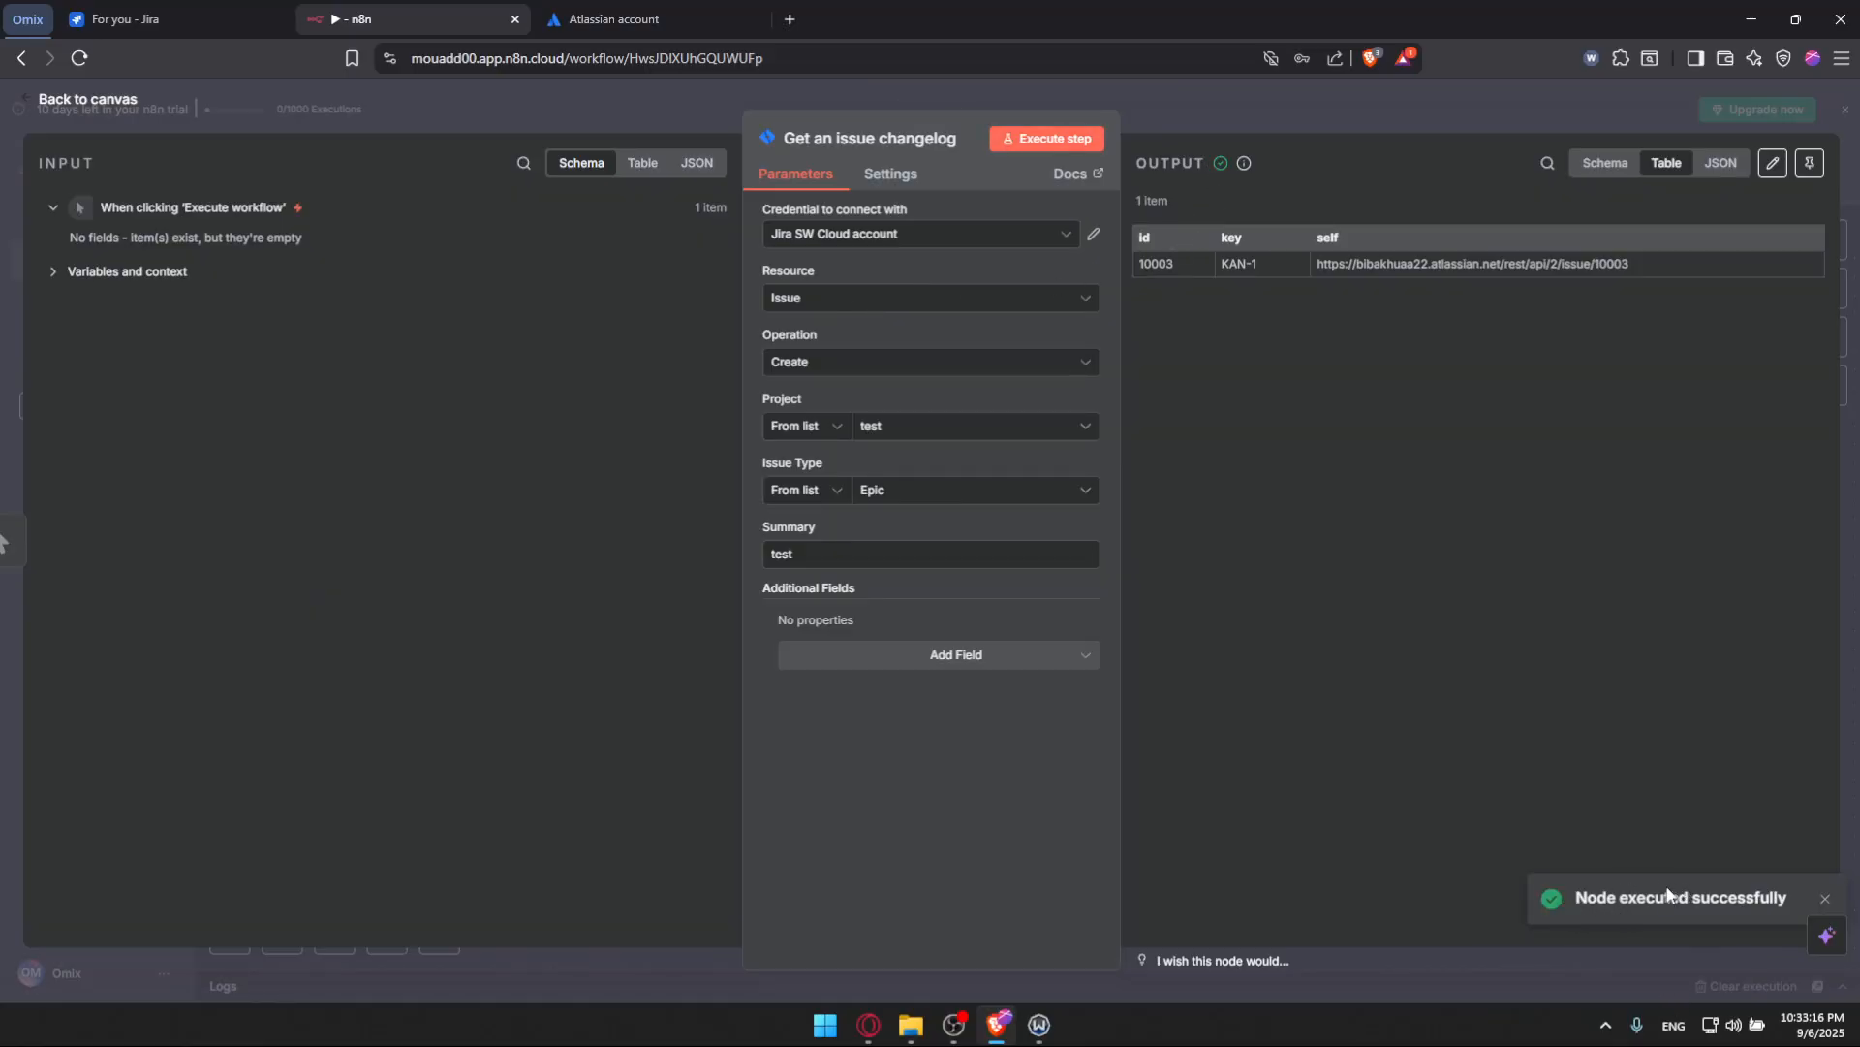
{"action": "left_click", "coordinate": [1711, 128]}
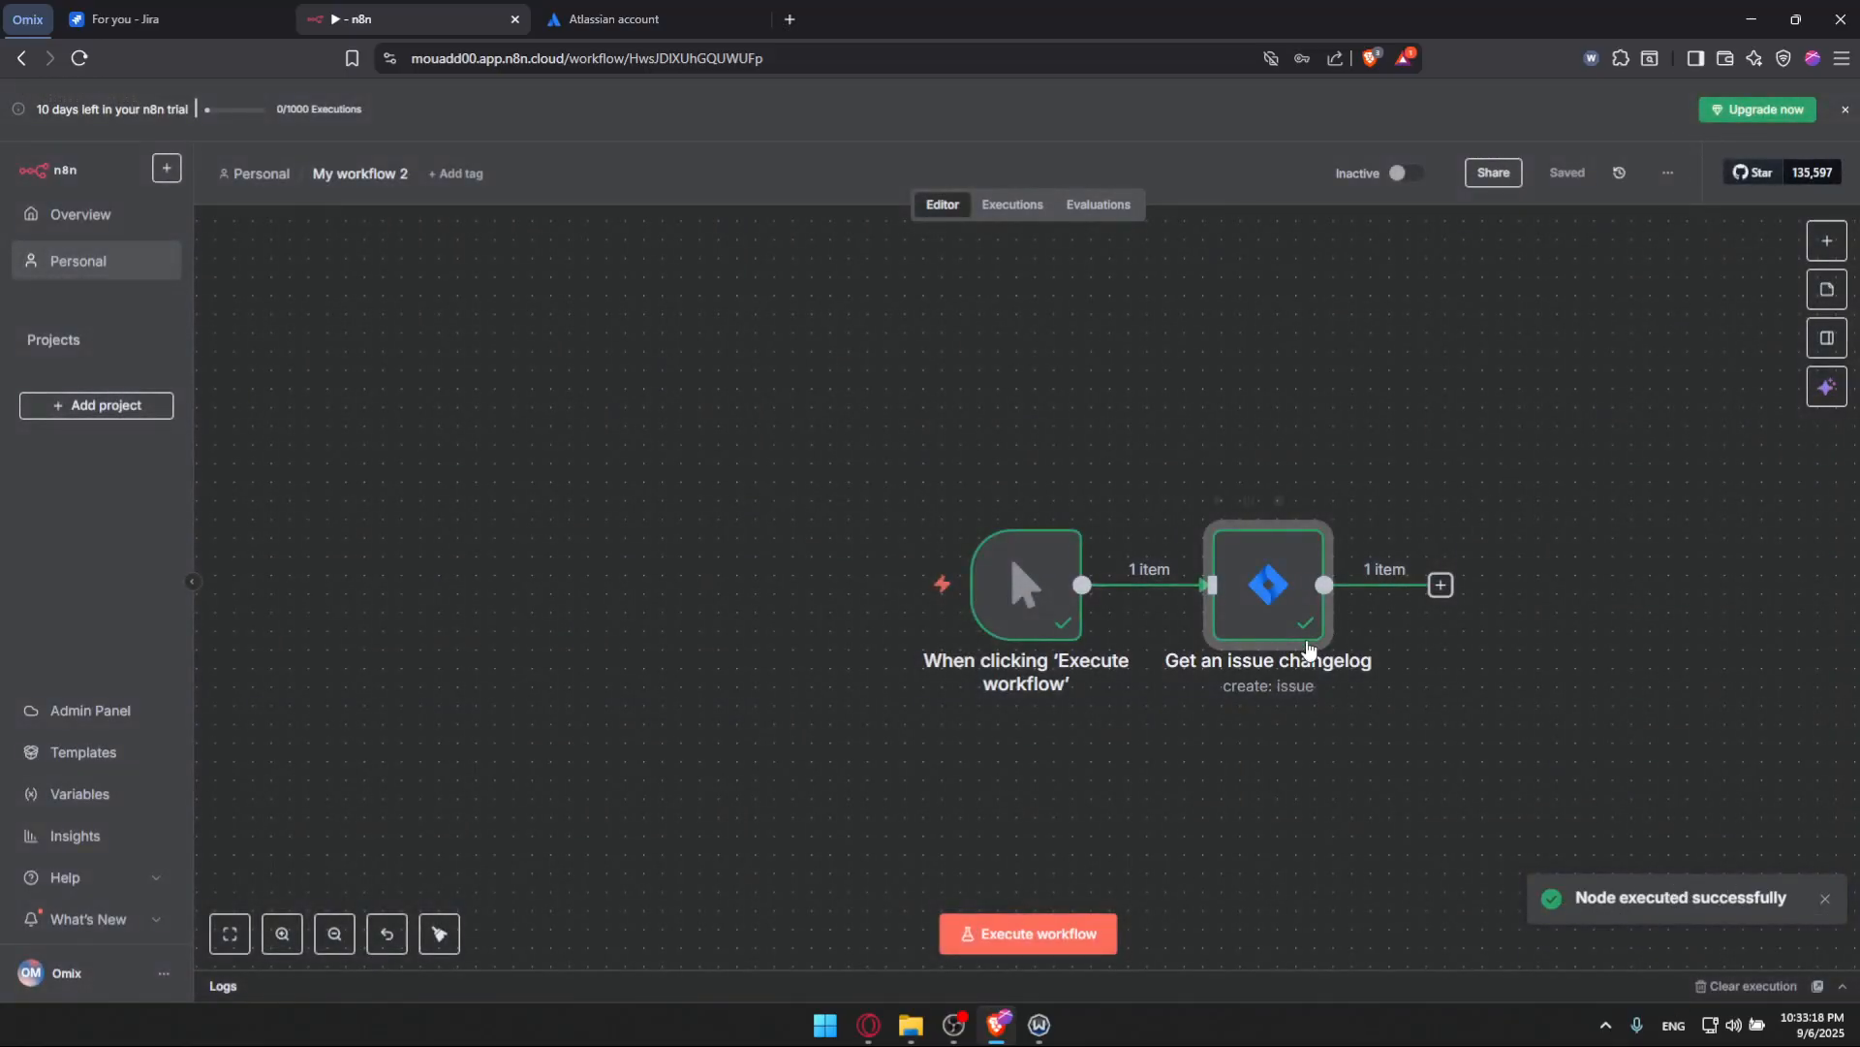
{"action": "mouse_move", "coordinate": [1025, 584]}
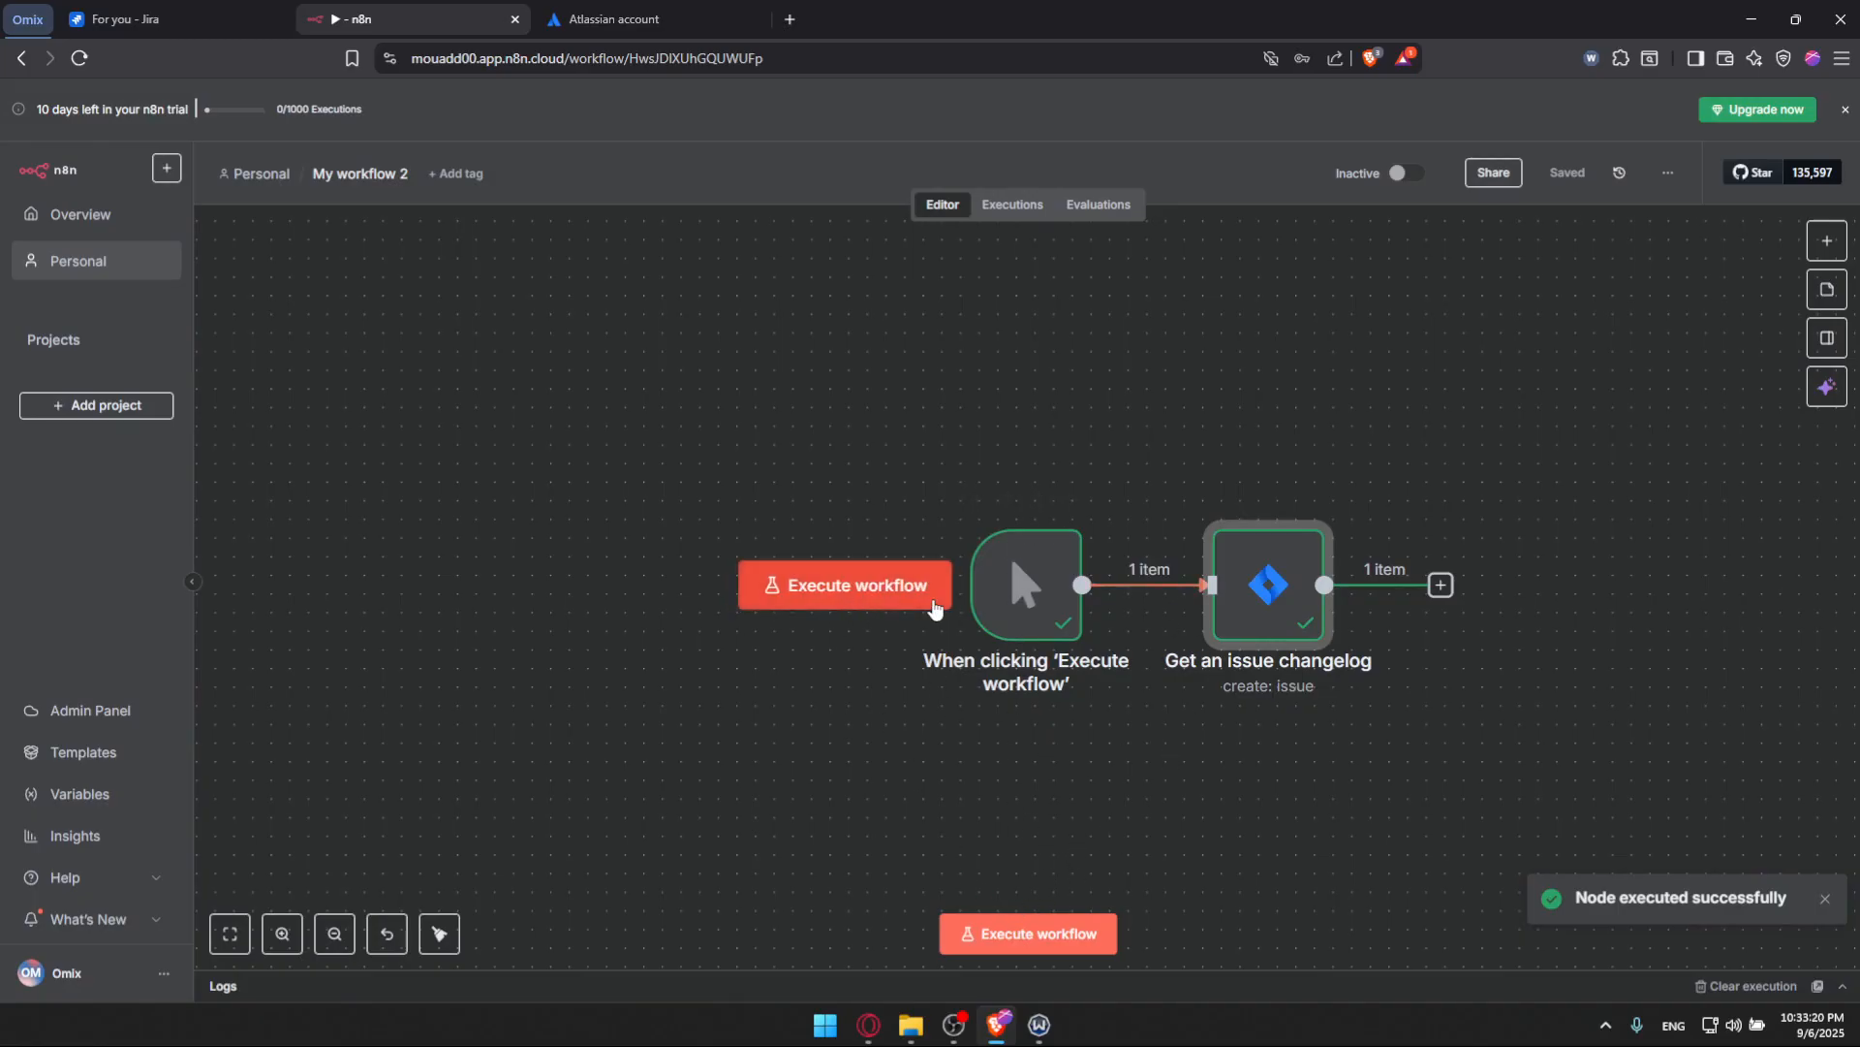
{"action": "left_click", "coordinate": [855, 586]}
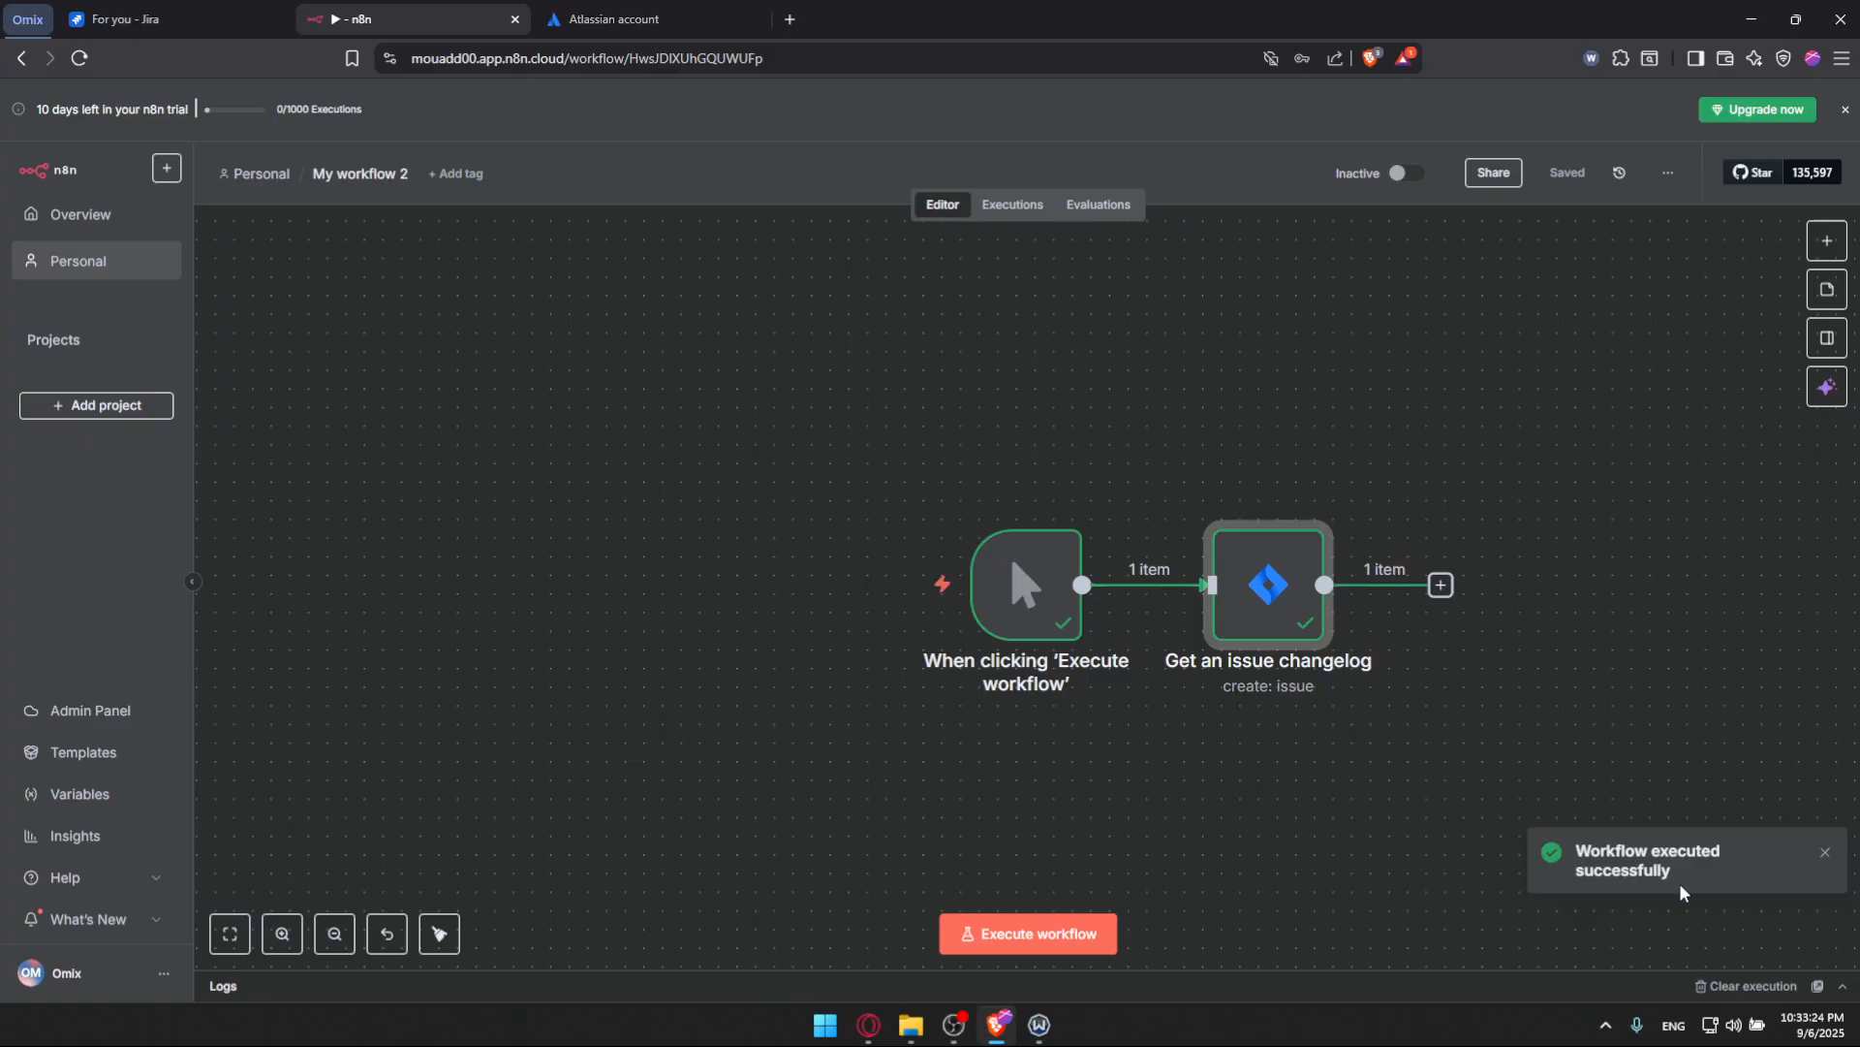
{"action": "left_click", "coordinate": [243, 19]}
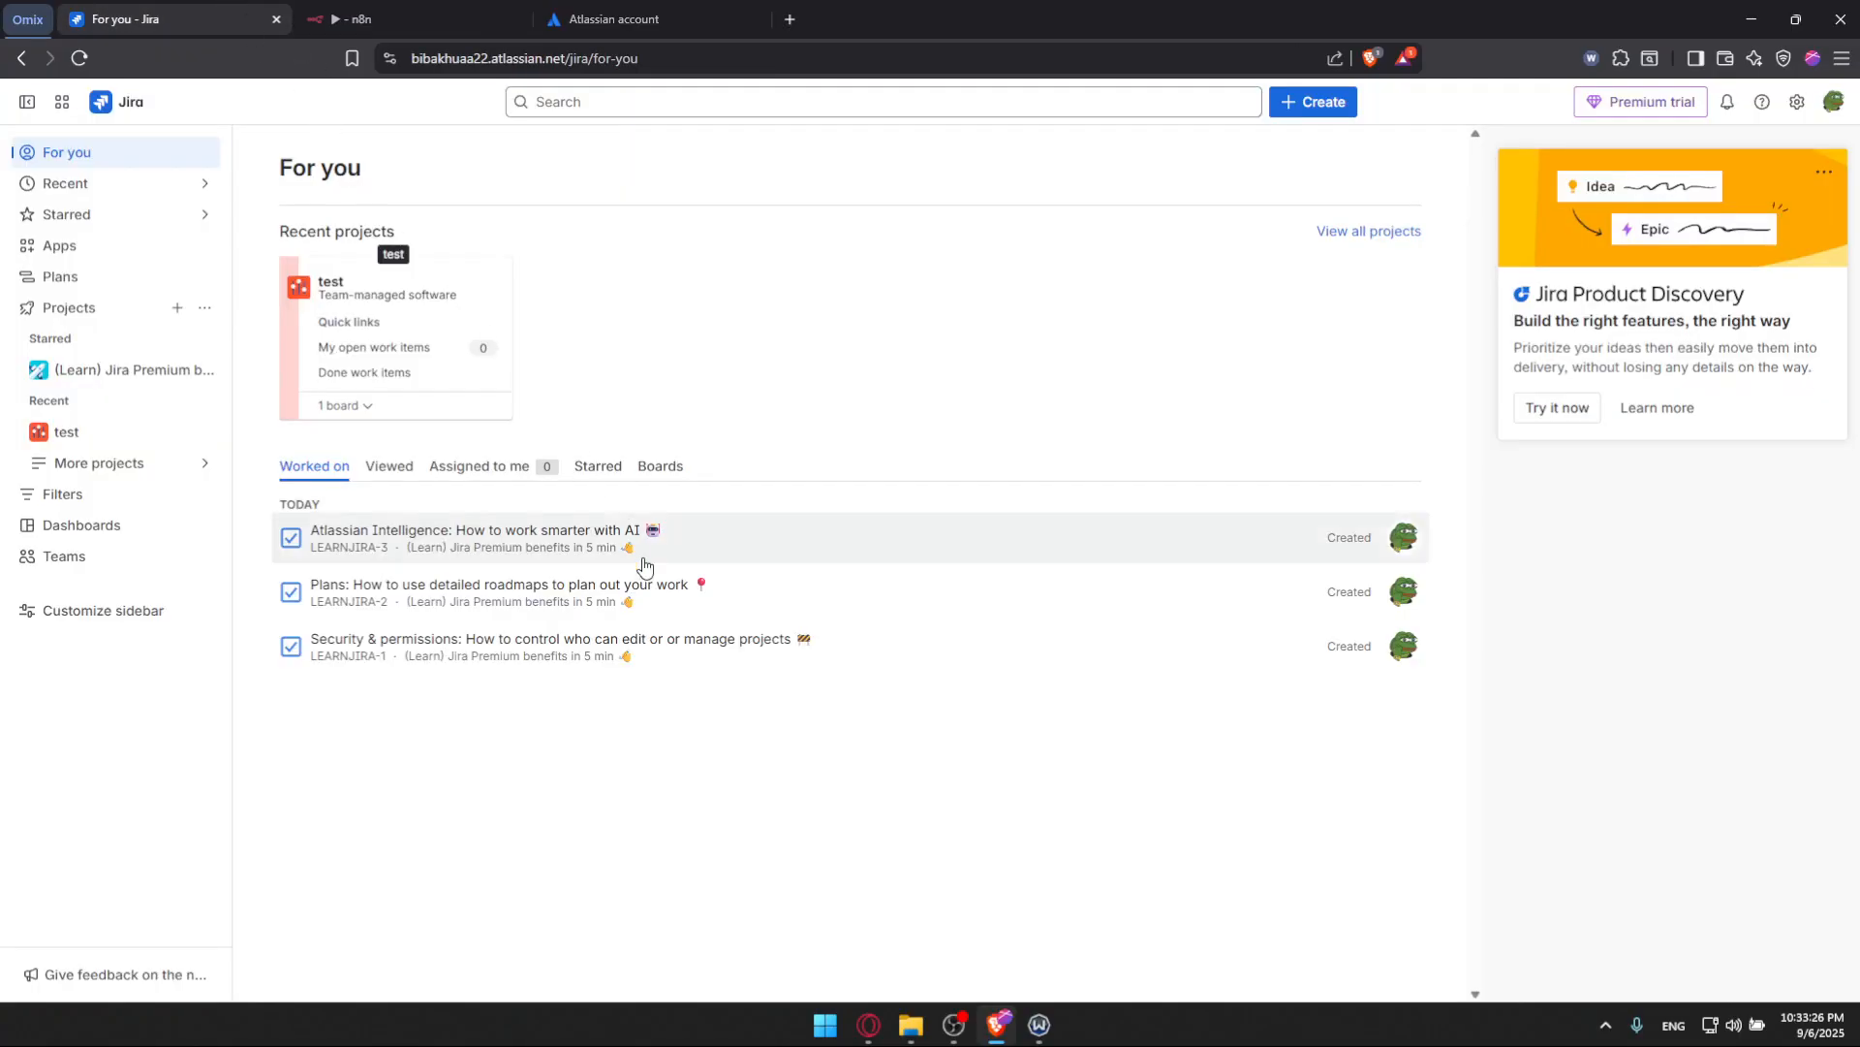